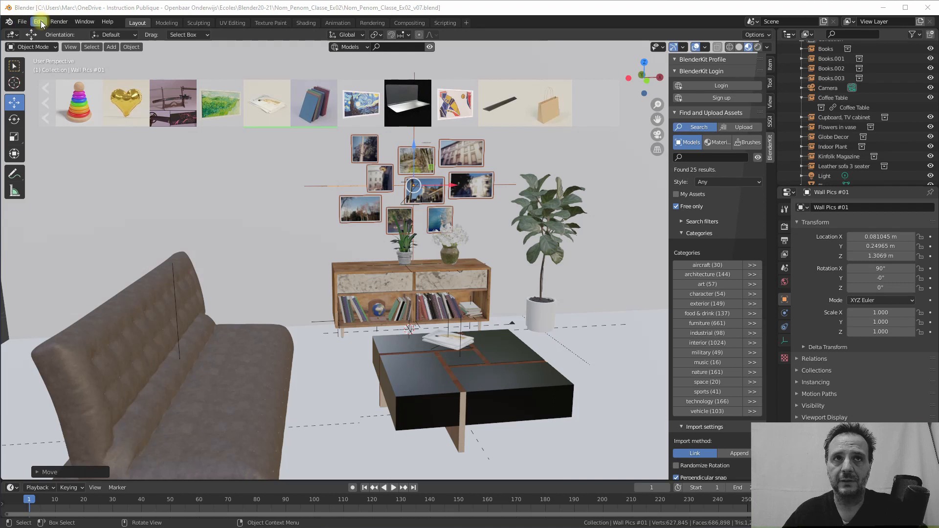
- Disable and re-enable the BlenderKit Online Asset Library add-on in the preferences, accept its welcome message, and uncover the asset strip
left_click(40, 23)
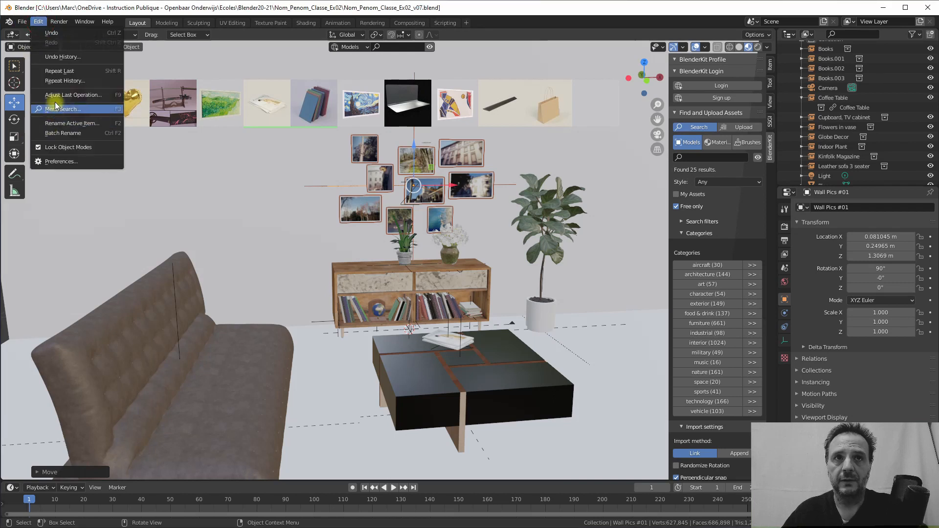
left_click(63, 160)
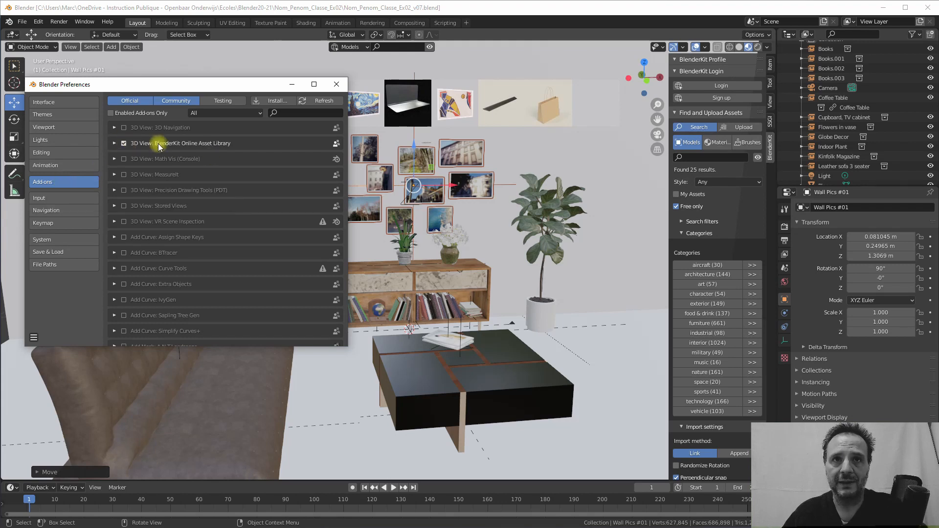
left_click(124, 143)
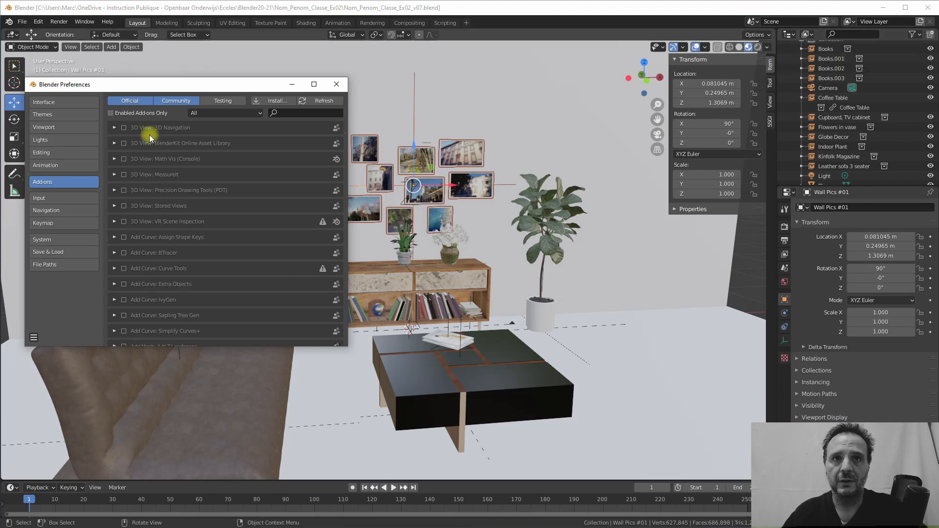
left_click(124, 142)
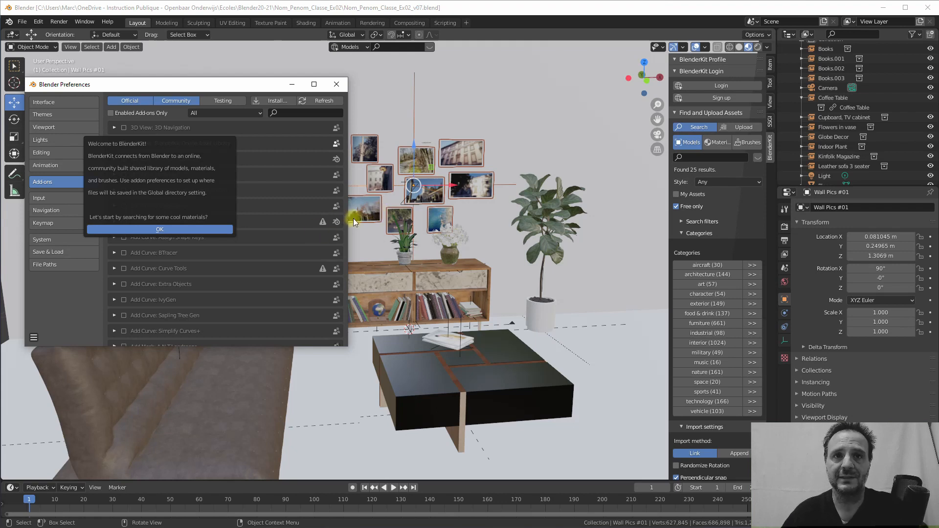
left_click(149, 228)
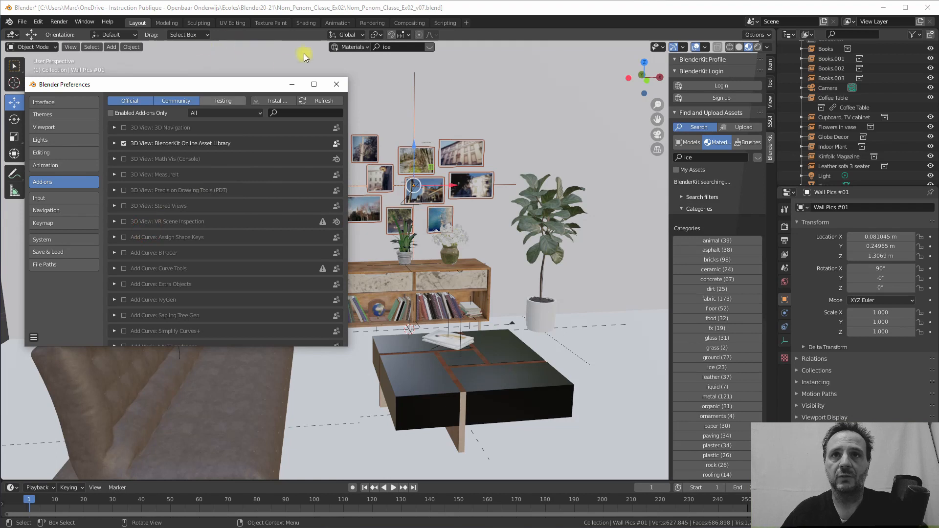
left_click_drag(232, 83, 235, 172)
mouse_move(256, 83)
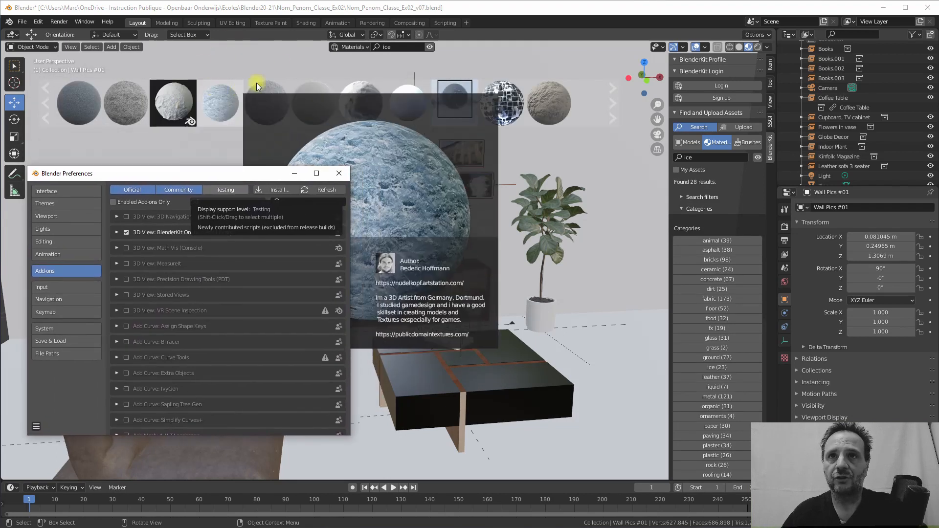
- Set the BlenderKit asset type to Materials and list the materials in the floor category
left_click(347, 46)
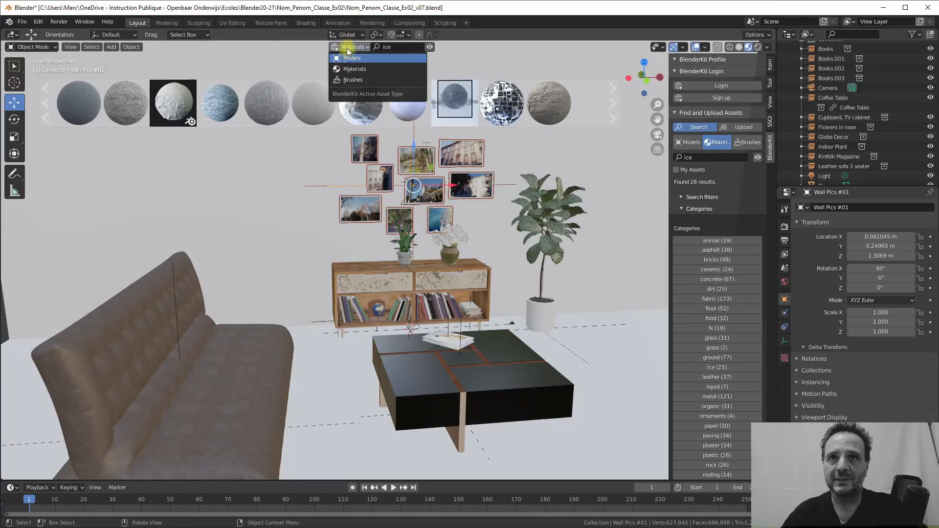
left_click(347, 57)
left_click(345, 44)
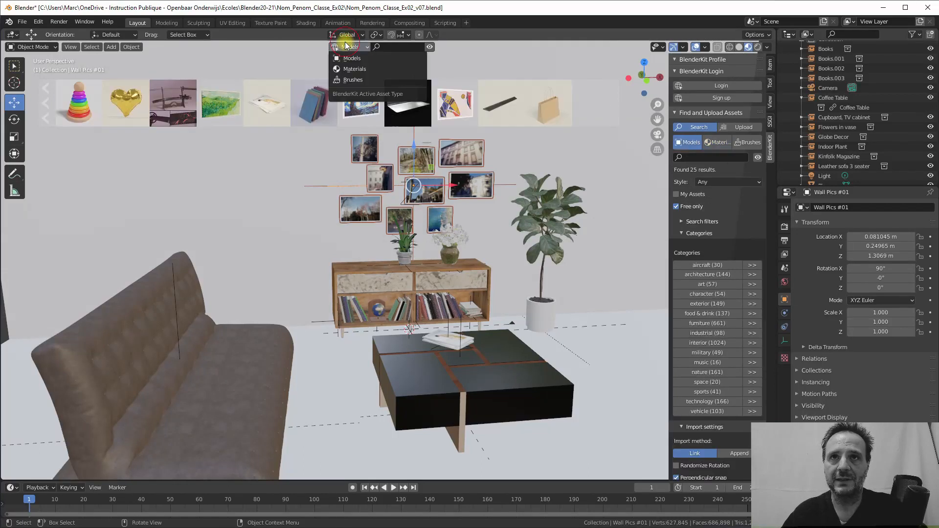
left_click(356, 70)
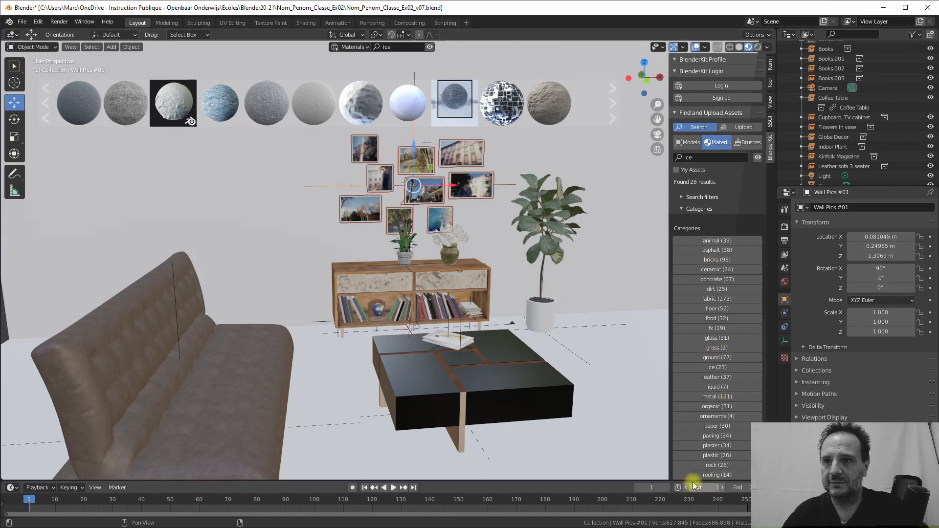
scroll(735, 434, "down", 3)
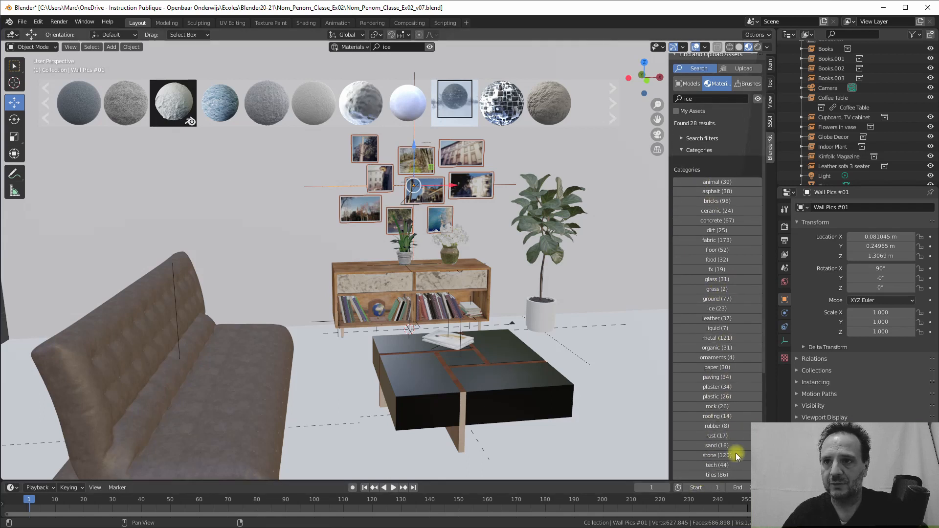
scroll(719, 428, "up", 2)
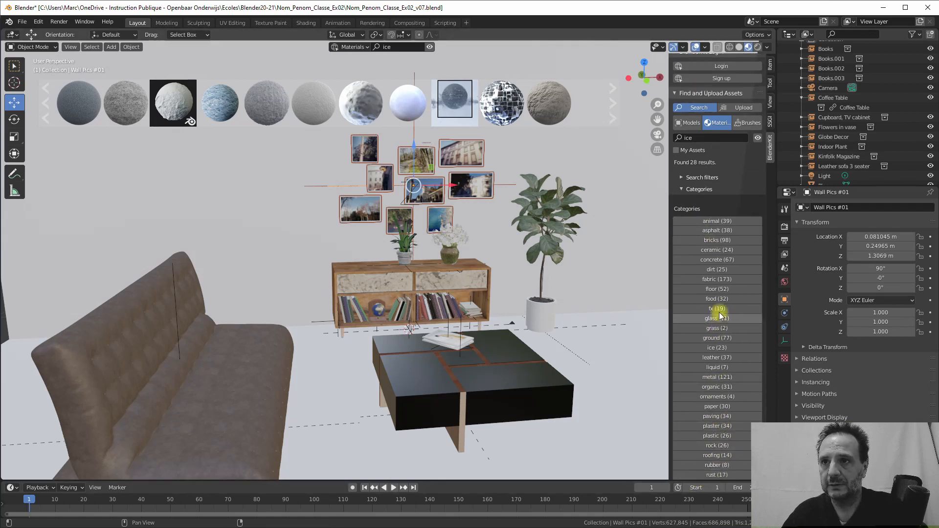
left_click(707, 288)
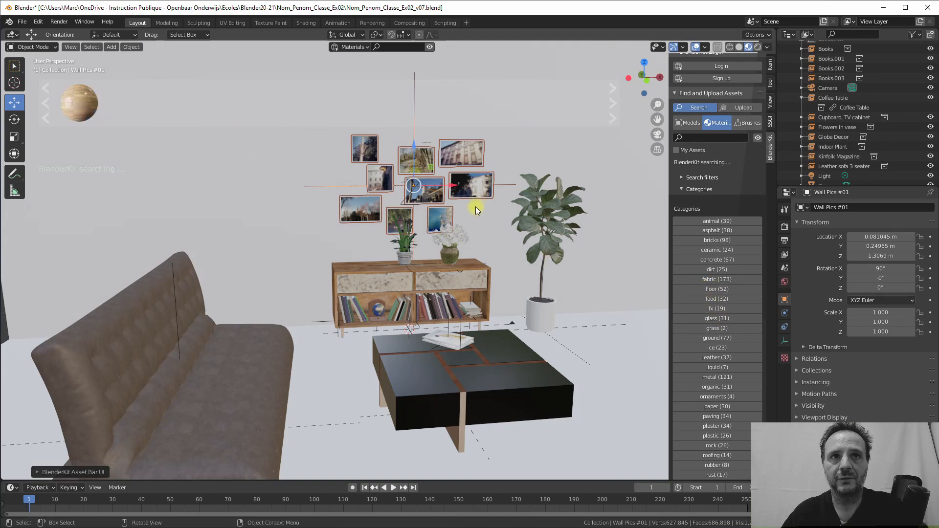
- Compare the wooden floor material previews and apply the grey herringbone Wooden floor0010 material to the room's floor
mouse_move(332, 115)
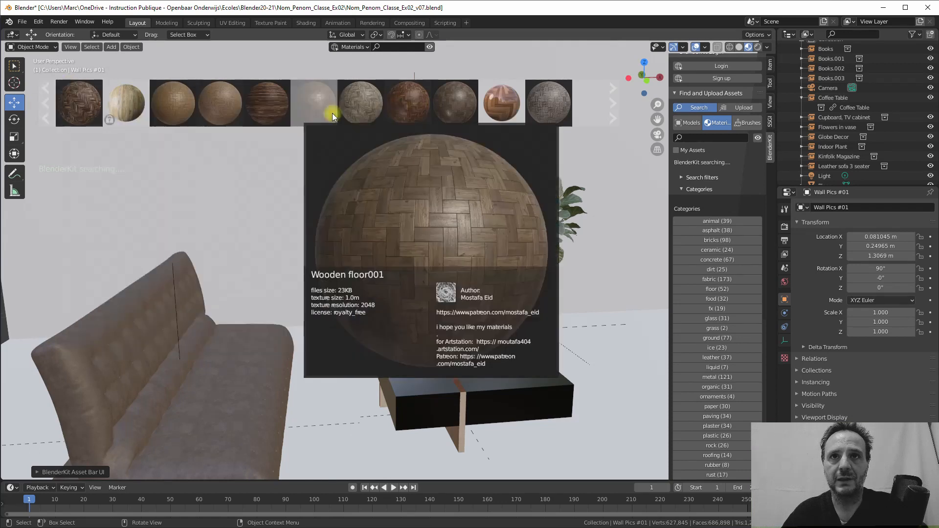
mouse_move(501, 102)
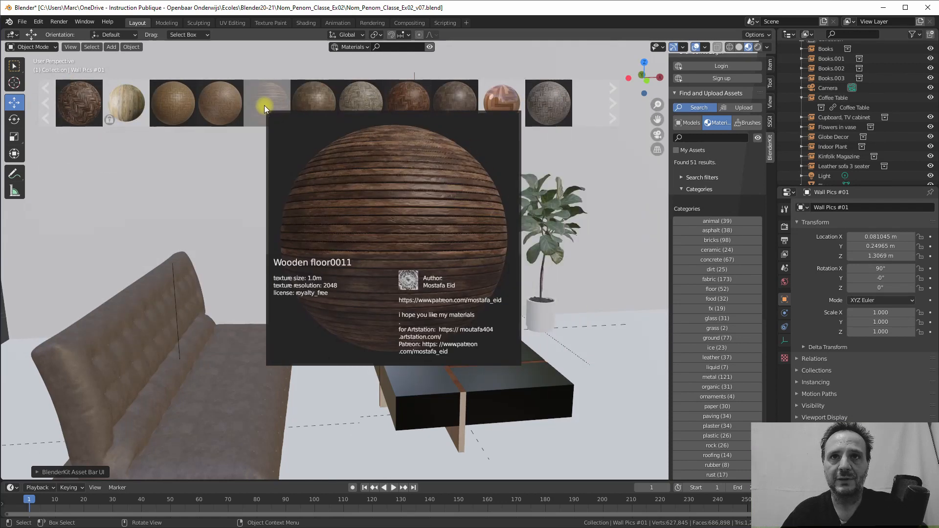
mouse_move(303, 107)
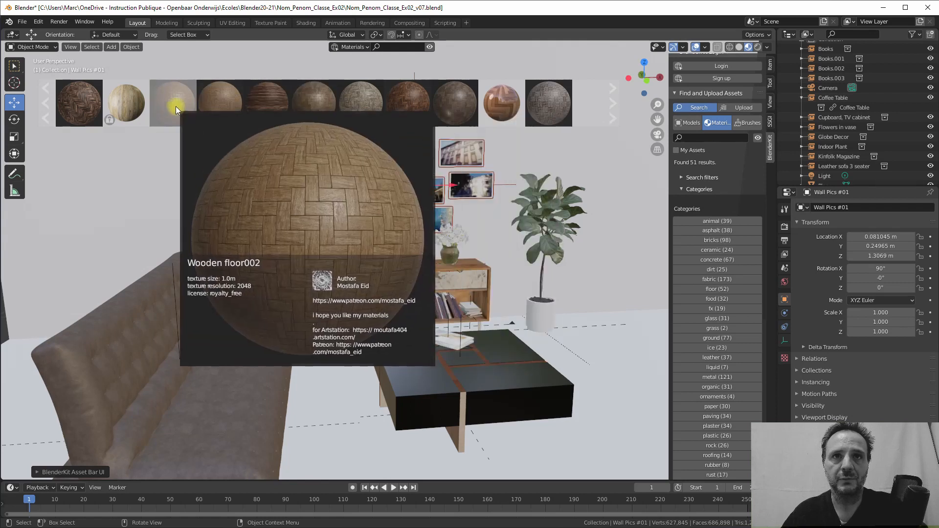
mouse_move(217, 106)
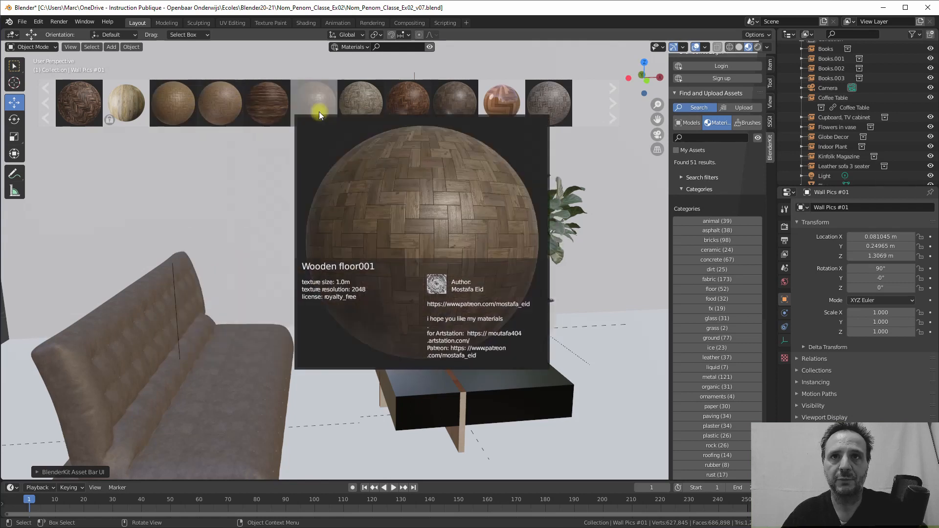
mouse_move(359, 109)
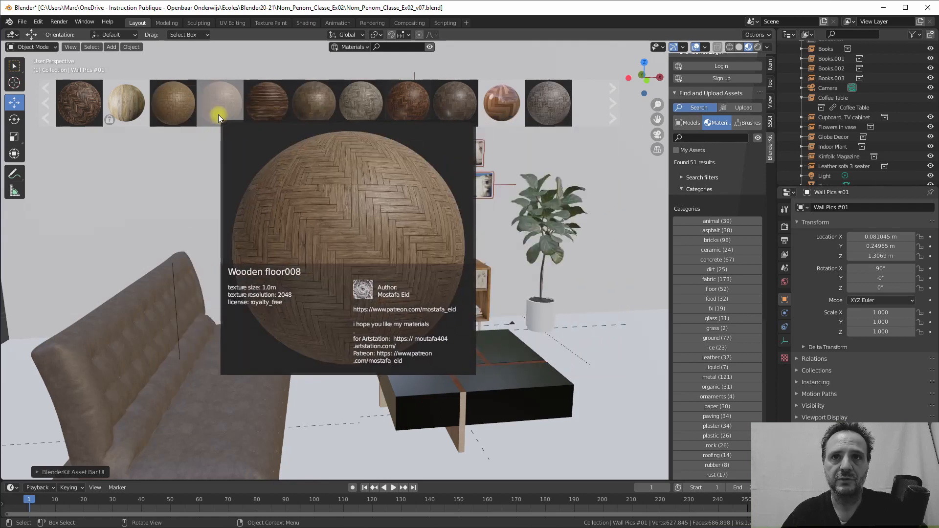
mouse_move(90, 102)
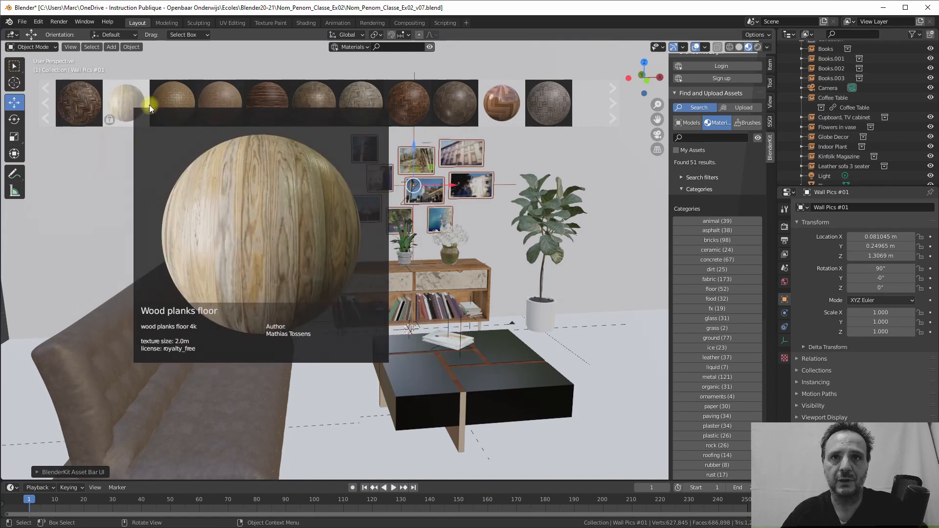
left_click_drag(358, 104, 296, 355)
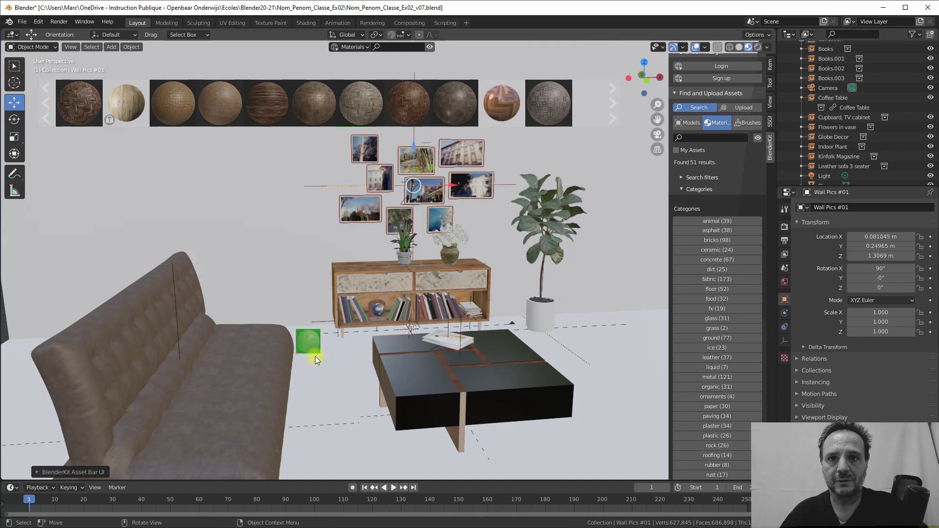
left_click_drag(317, 343, 318, 380)
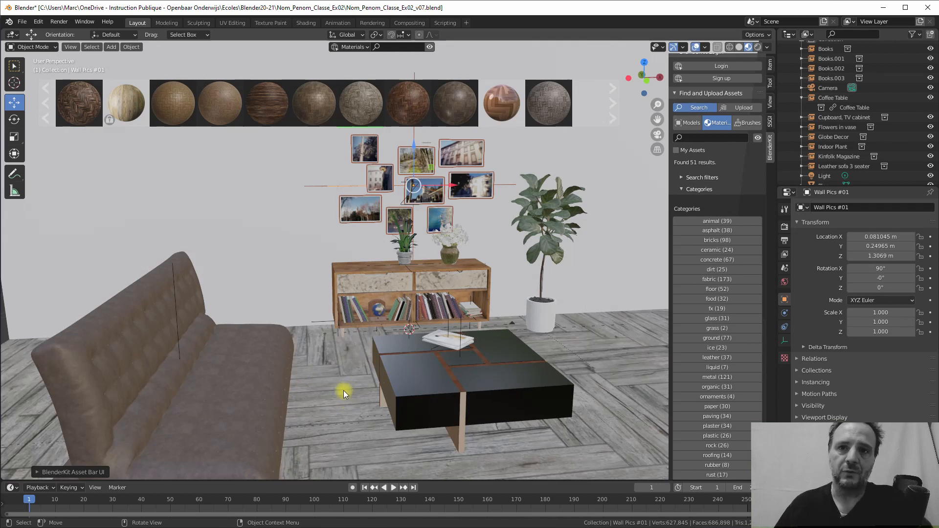
- Select the floor plane and open its material nodes in the Shading workspace, with the furnished room framed in the 3D view
left_click(338, 357)
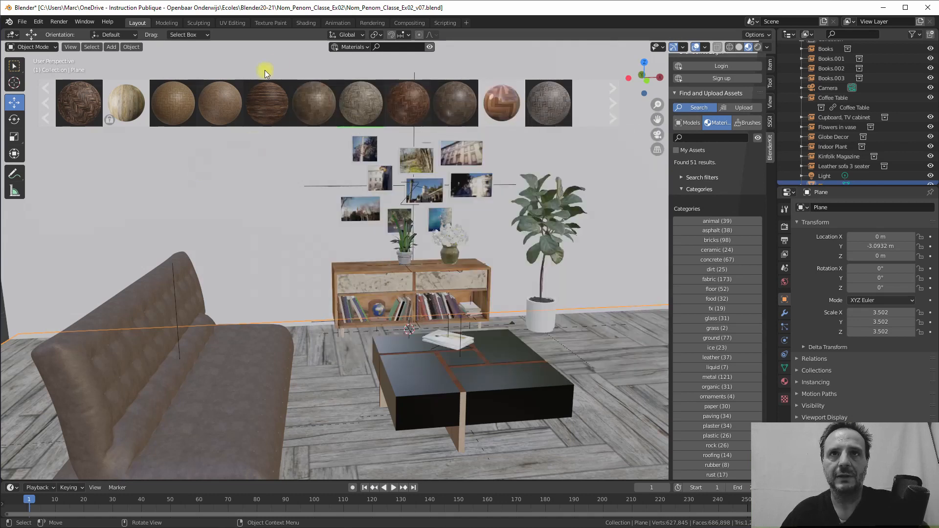
left_click(307, 23)
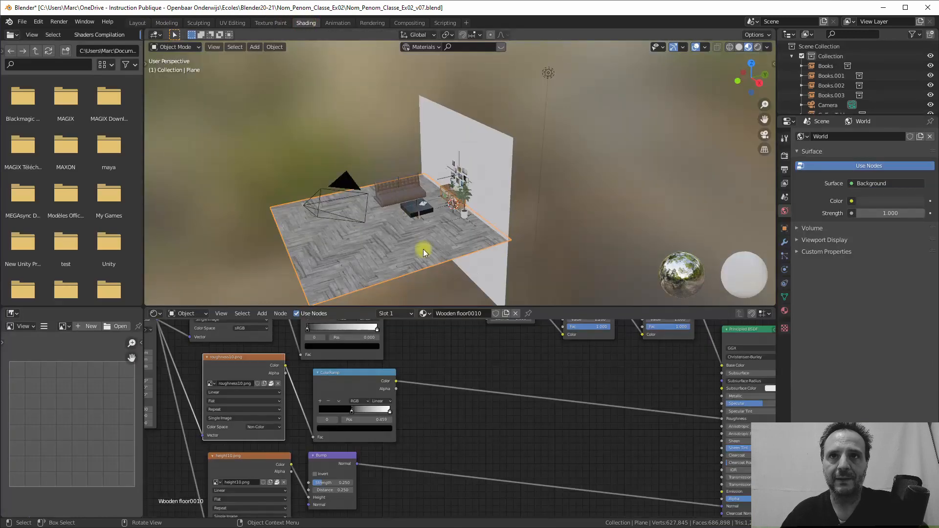
middle_click_drag(247, 98, 293, 98)
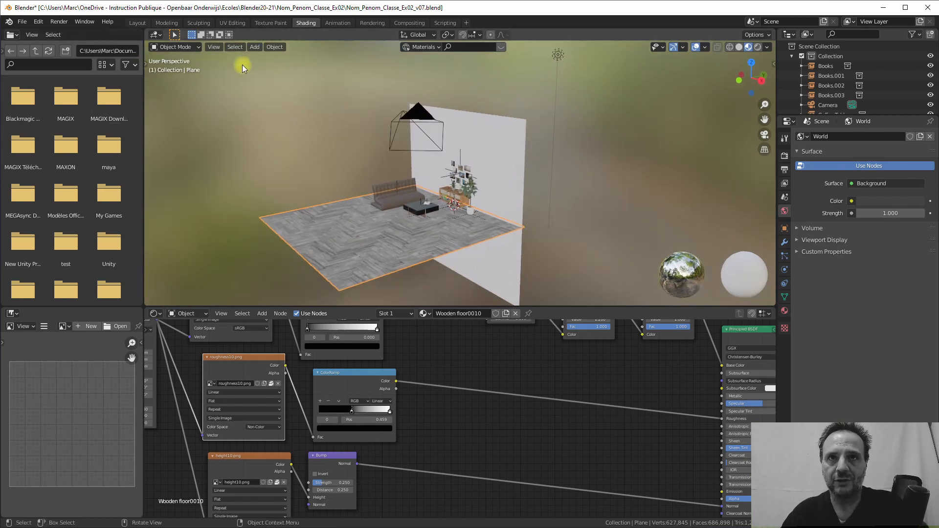
middle_click_drag(413, 162, 435, 148)
scroll(439, 190, "up", 5)
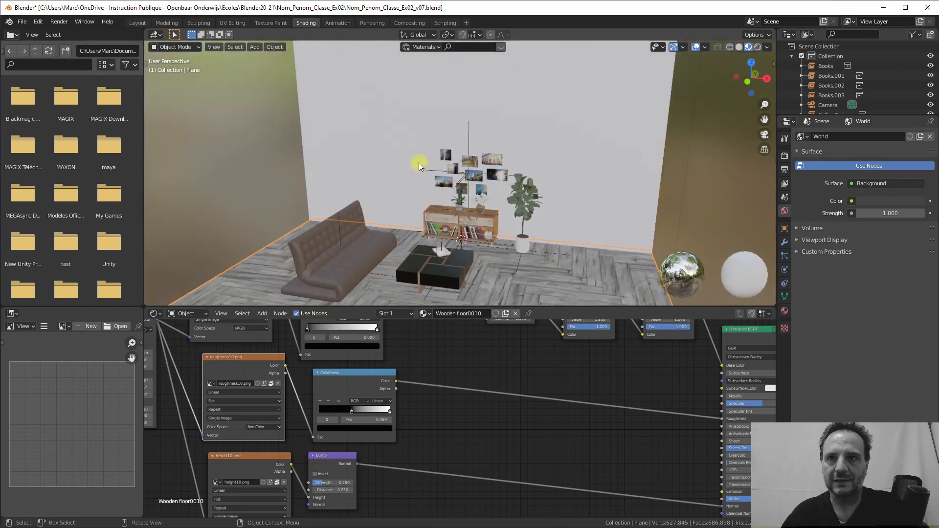
scroll(504, 194, "down", 2)
middle_click_drag(471, 175, 456, 166)
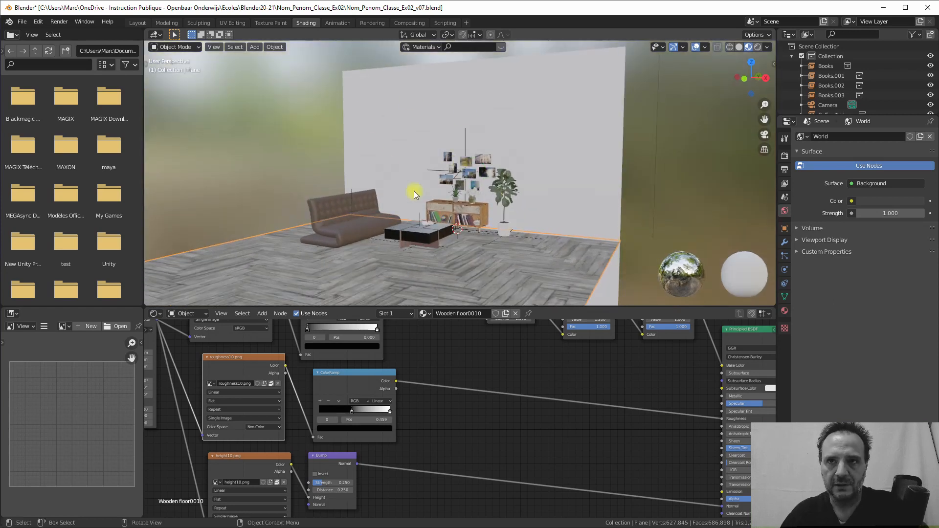
middle_click_drag(414, 191, 468, 194)
scroll(468, 194, "up", 2)
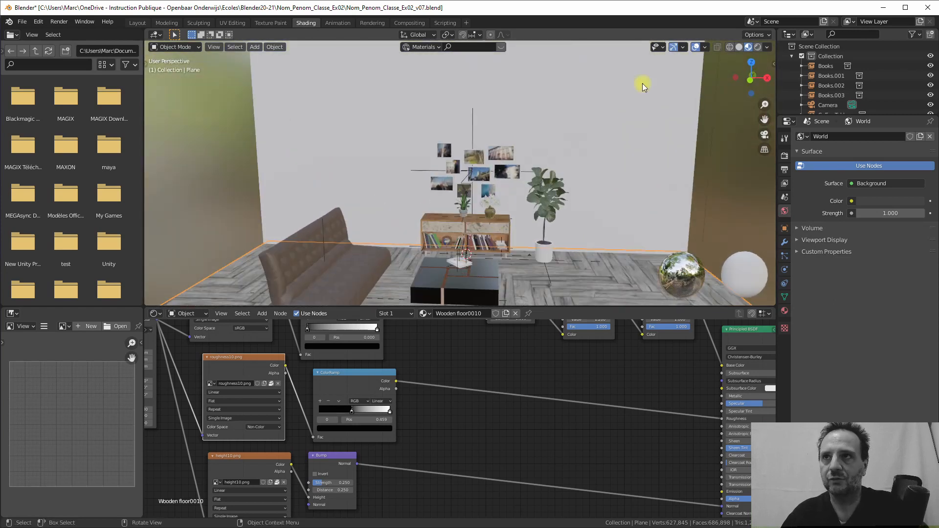
- Check the room in rendered viewport shading and return to material preview shading
left_click(758, 48)
mouse_move(549, 209)
middle_mouse_down()
mouse_move(570, 184)
mouse_move(495, 177)
mouse_move(532, 185)
middle_mouse_up()
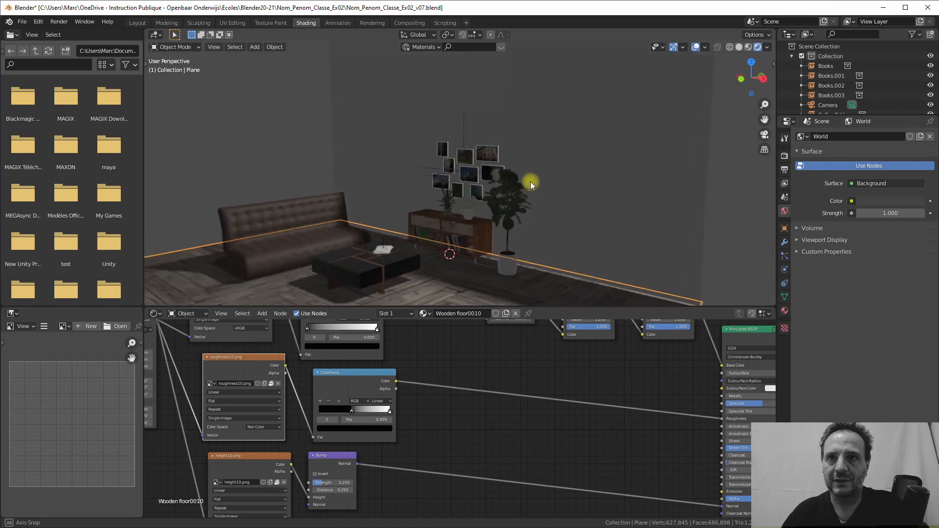
scroll(602, 133, "down", 8)
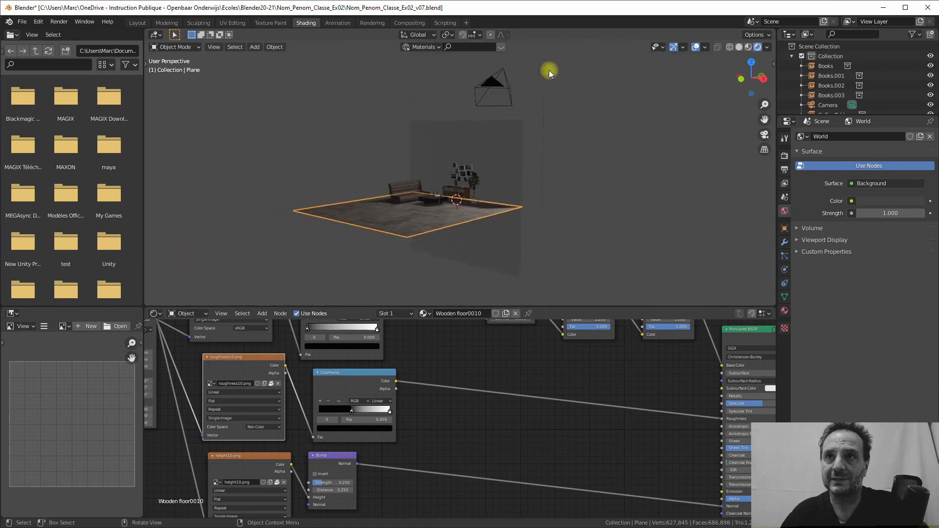
scroll(472, 163, "up", 7)
middle_click_drag(446, 157, 519, 179)
left_click(749, 47)
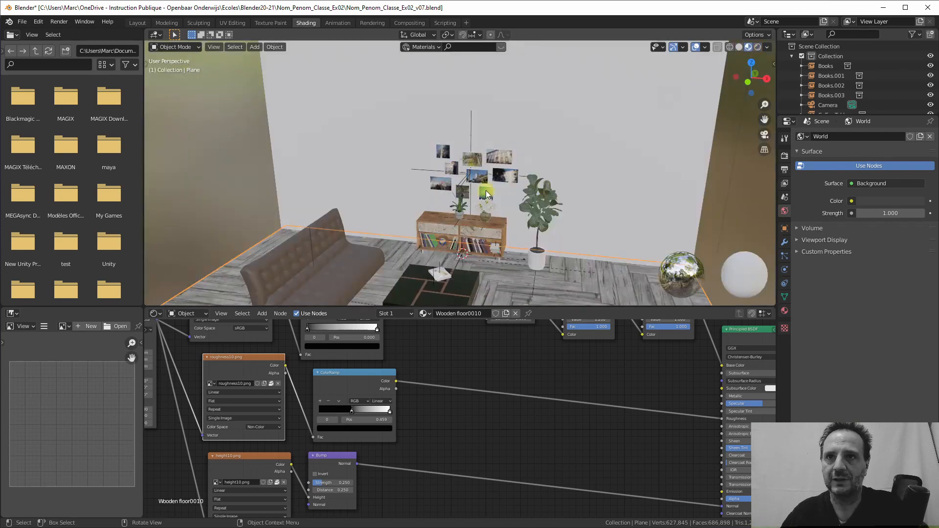
- Frame the whole floor material node tree and move the Material Output node farther from the Principled BSDF node
scroll(485, 190, "down", 3)
middle_click_drag(538, 222, 479, 243)
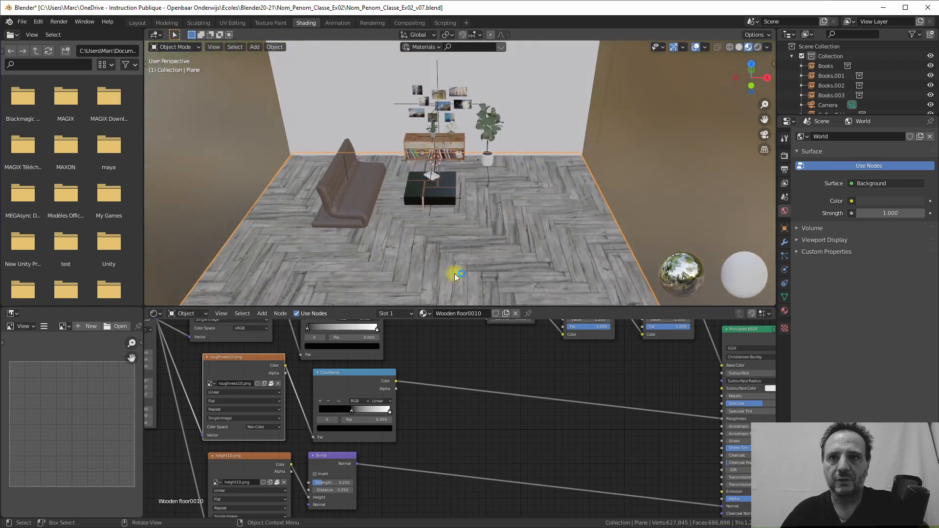
scroll(461, 367, "down", 5)
middle_click_drag(461, 367, 480, 348)
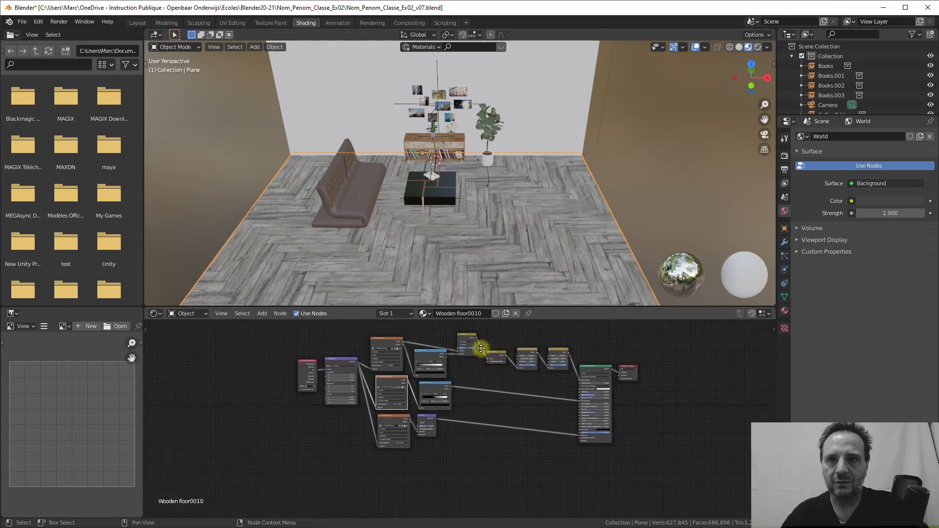
scroll(450, 402, "up", 4)
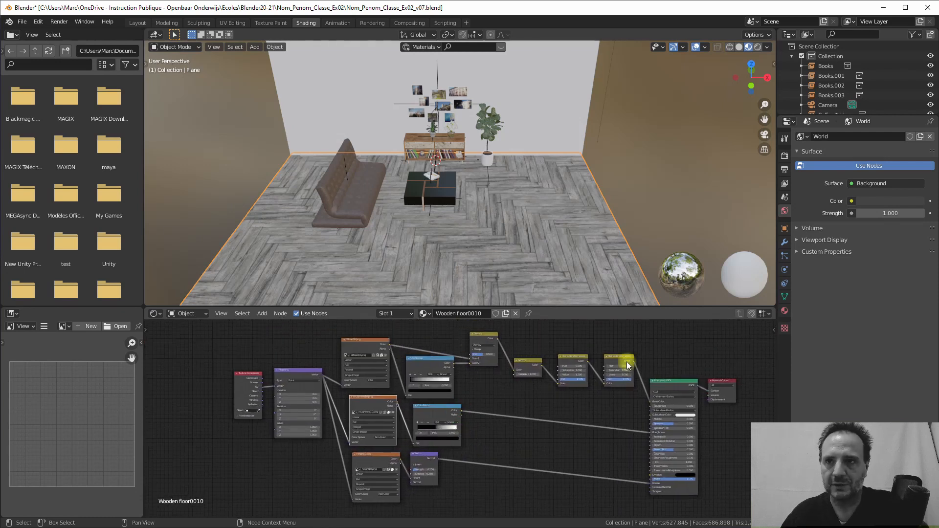
left_click_drag(720, 384, 746, 373)
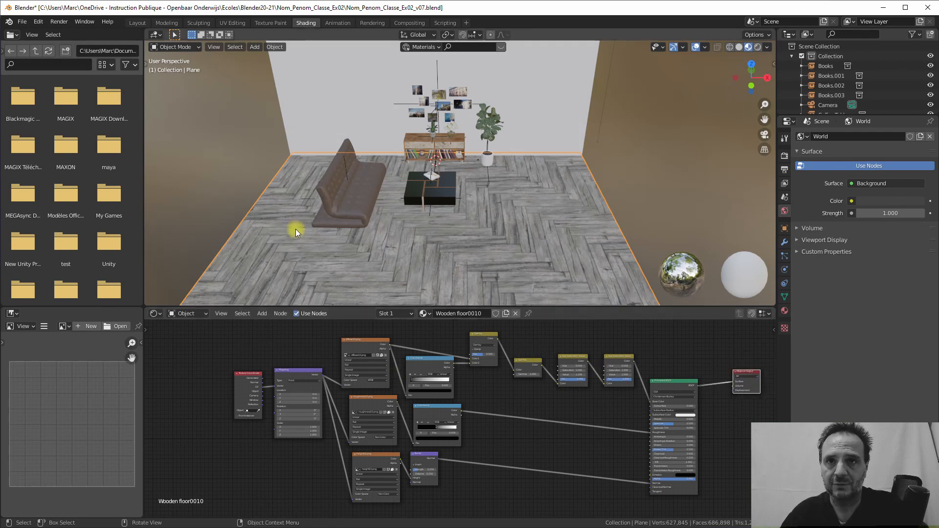
- Reposition the Principled BSDF node slightly upward between the colour adjustment nodes and the Material Output node
scroll(673, 384, "up", 3)
middle_click_drag(673, 384, 562, 381)
left_click_drag(566, 382, 590, 361)
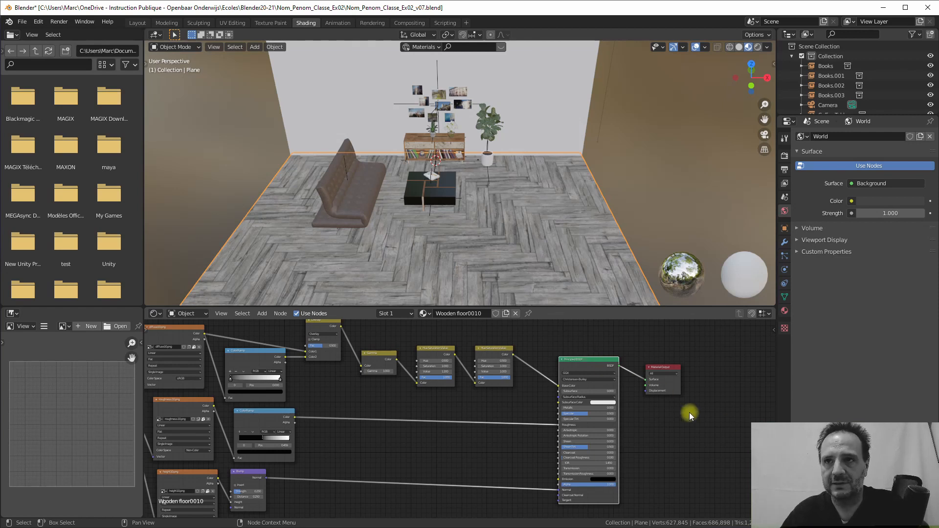
left_click_drag(580, 359, 567, 353)
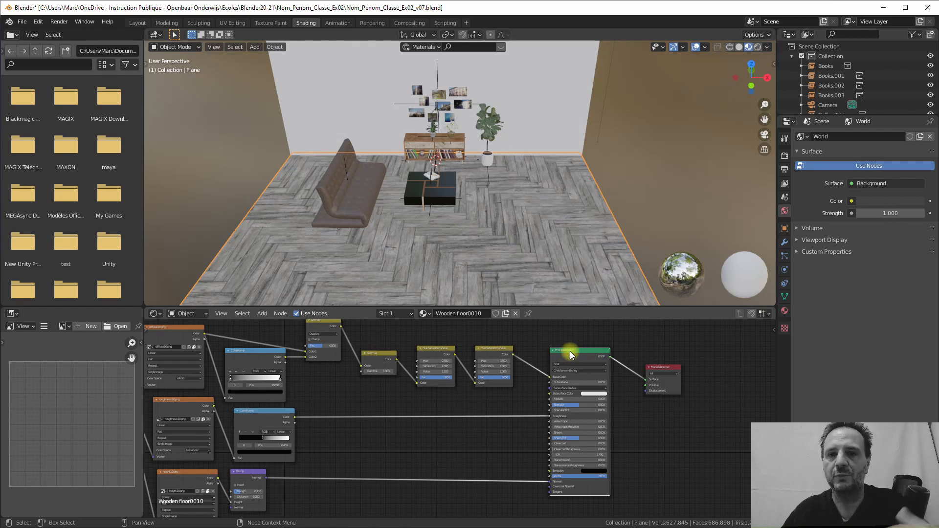
- Reposition the Mapping and Texture Coordinate nodes closer together at the start of the floor material's node tree
middle_click_drag(432, 398, 483, 413)
middle_click_drag(350, 383, 480, 356)
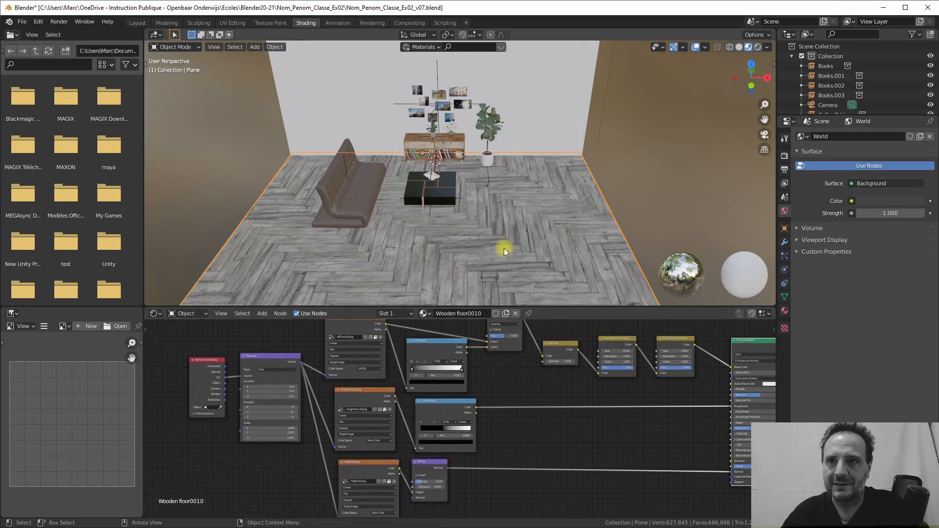
scroll(222, 374, "up", 2)
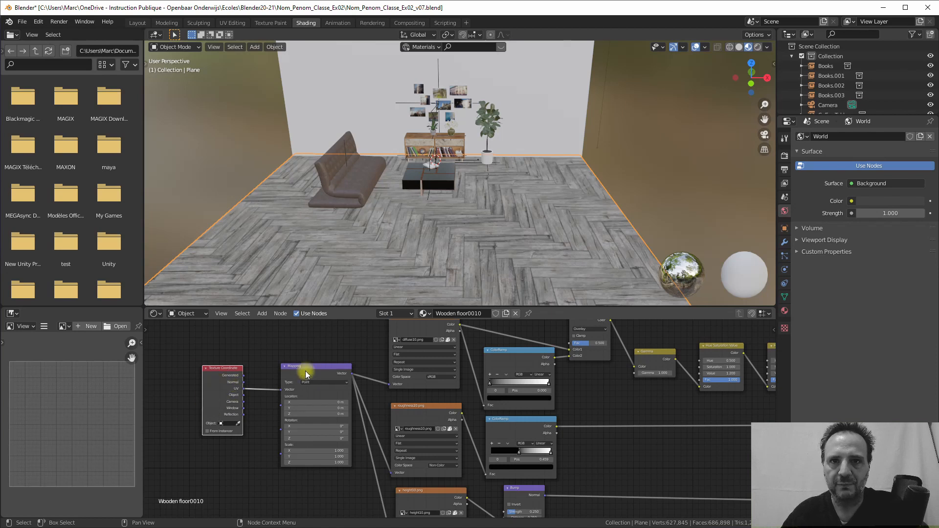
left_click_drag(305, 371, 296, 364)
left_click_drag(216, 370, 272, 383)
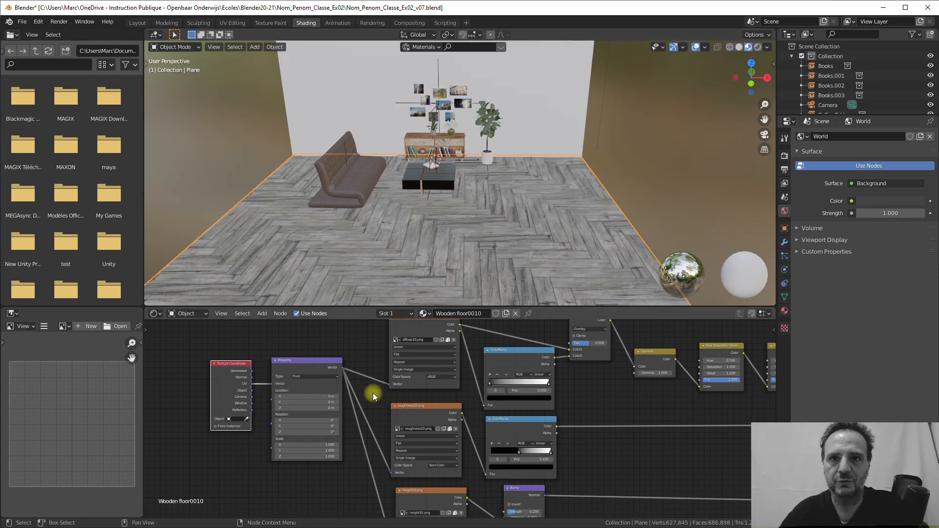
- Try stretching the floor texture along one axis by raising the Mapping node's X scale to 4.2 and further to 7.4
scroll(304, 443, "up", 3)
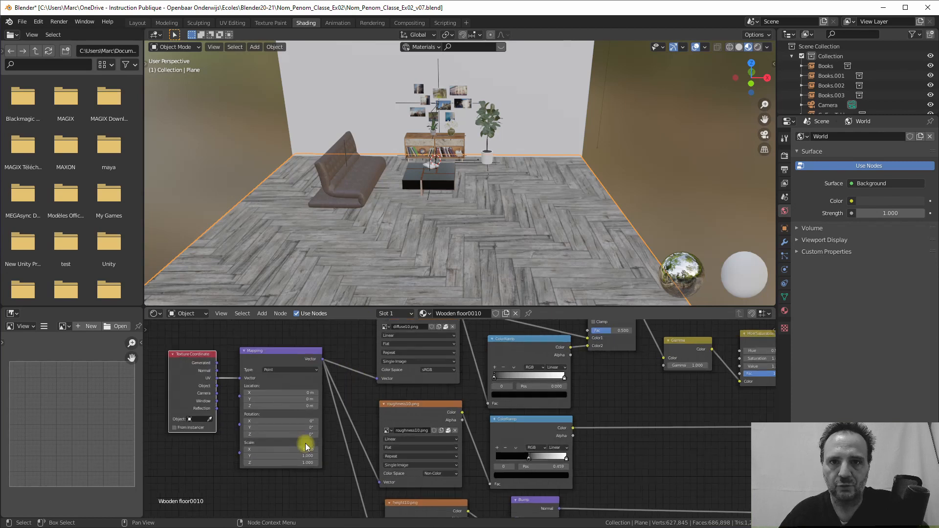
middle_click_drag(290, 457, 377, 417)
scroll(348, 425, "up", 2)
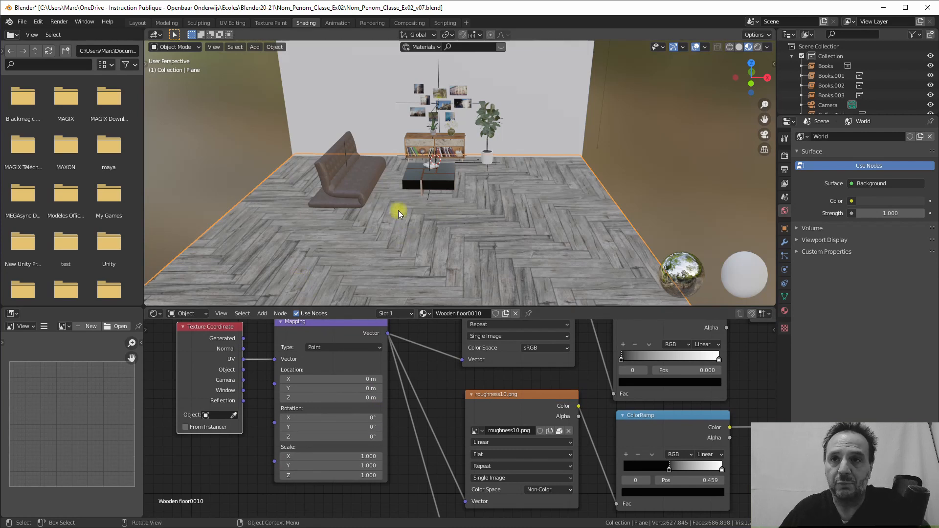
left_click(349, 455)
type("4.2")
key("Return")
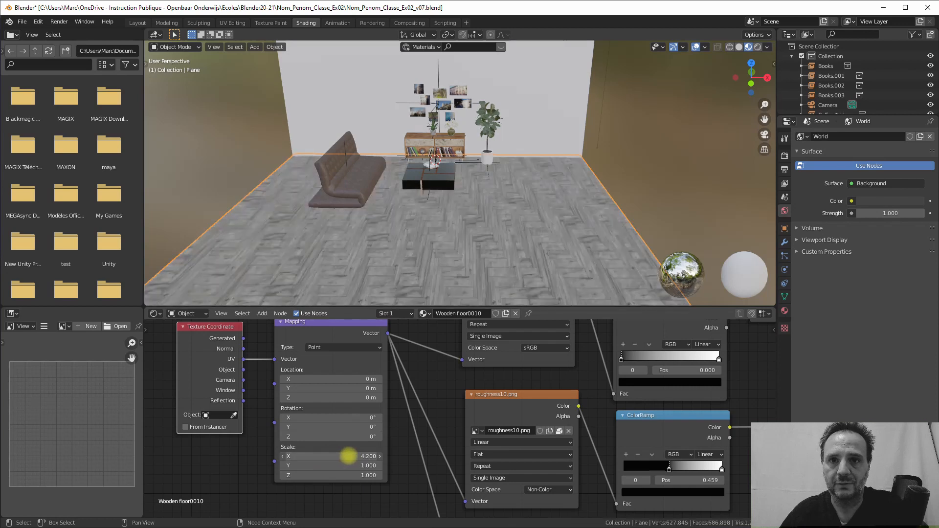
mouse_move(349, 456)
left_mouse_down()
mouse_move(380, 456)
mouse_move(339, 451)
mouse_move(363, 453)
left_mouse_up()
- Set both the X and Y scale of the floor material's Mapping node to 8
left_click(322, 458)
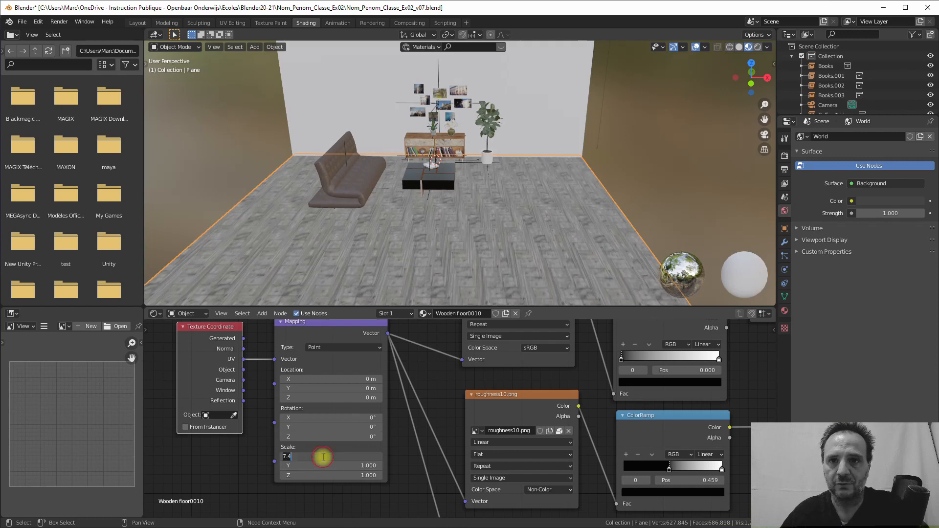
type("8")
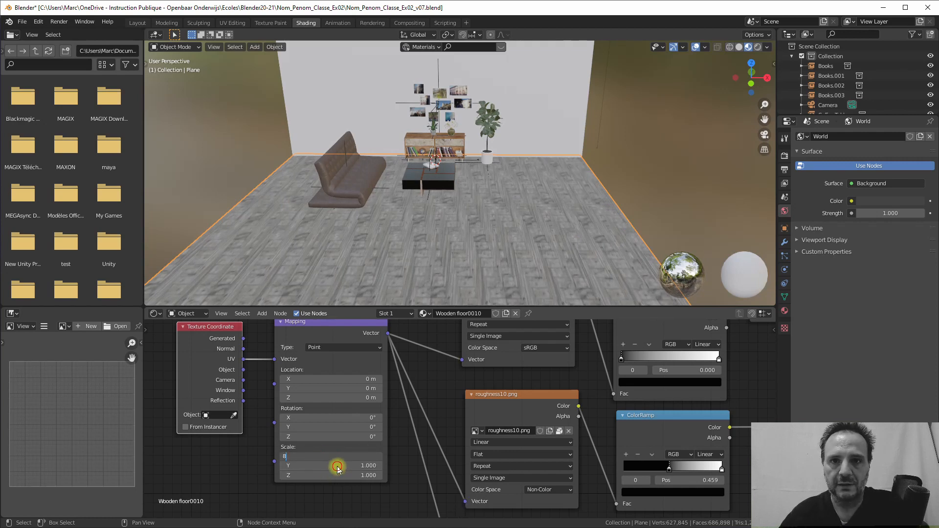
left_click(337, 466)
type("8")
key("Return")
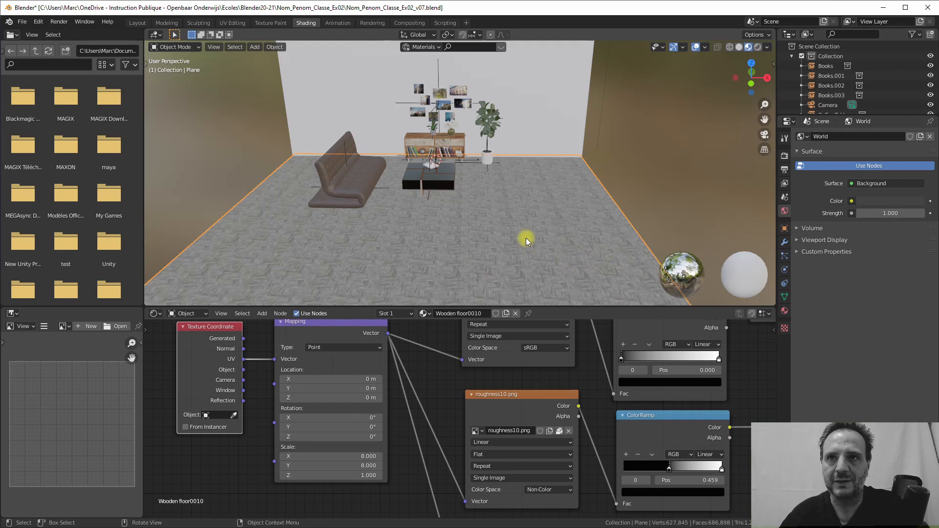
- Inspect the rescaled floor pattern close up around the coffee table, check it in rendered shading, and return to material preview
scroll(513, 239, "up", 8)
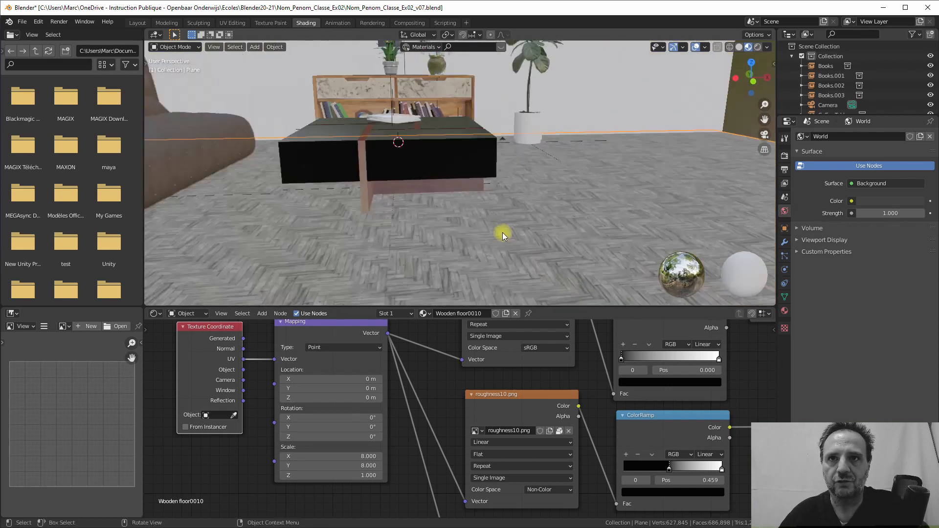
scroll(503, 232, "up", 6)
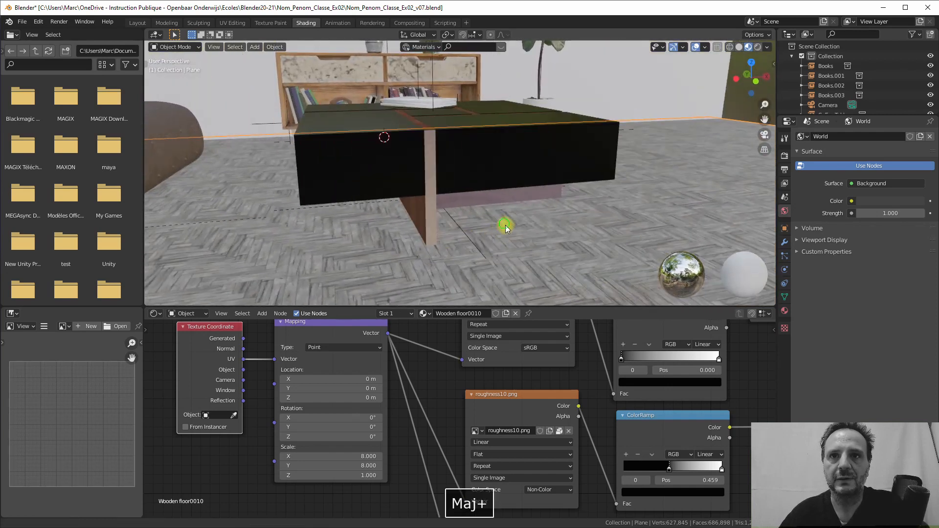
middle_click_drag(506, 225, 493, 259)
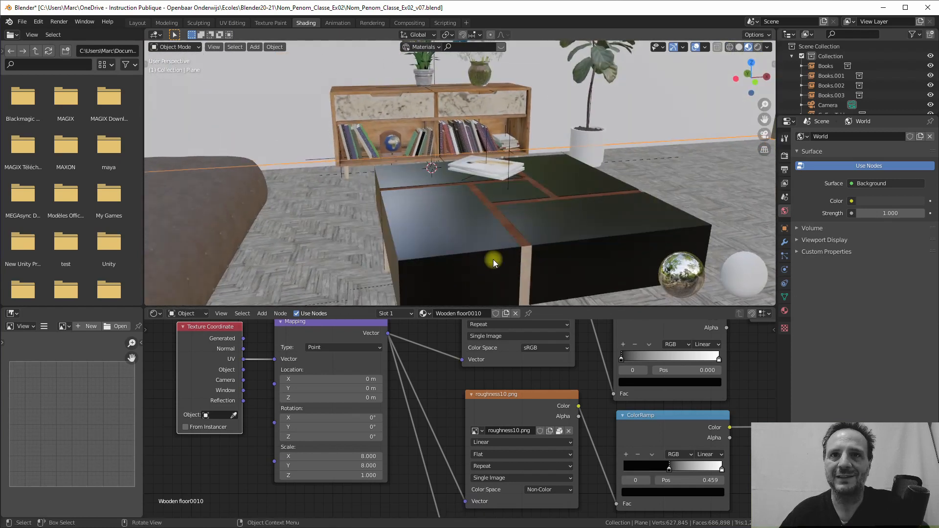
left_click(758, 47)
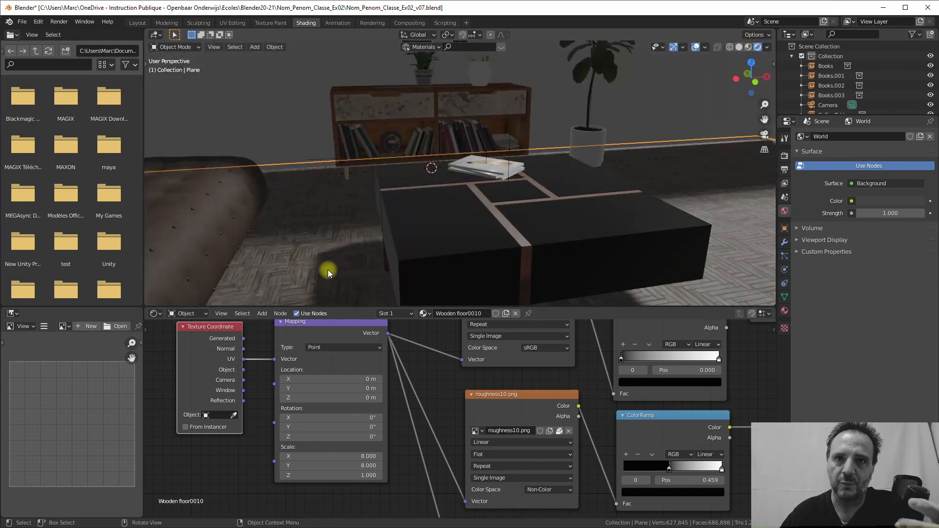
left_click(750, 47)
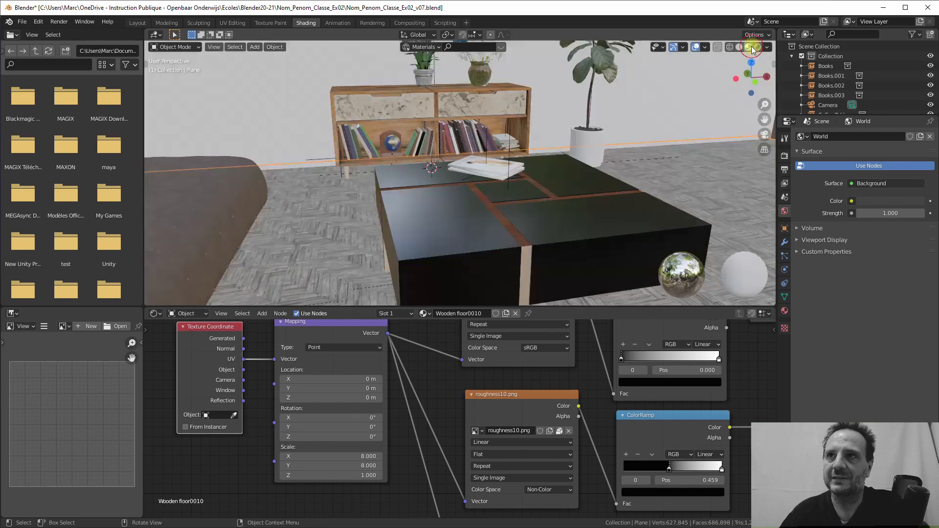
scroll(415, 210, "down", 5)
middle_click_drag(509, 218, 532, 219)
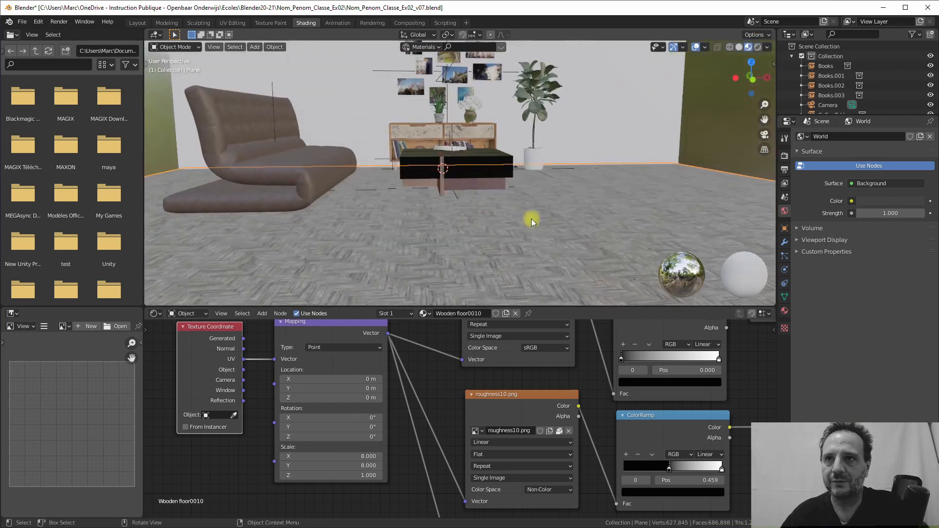
- Shift the Principled BSDF node slightly upward and move the roughness ColorRamp node closer to it
scroll(519, 400, "down", 8)
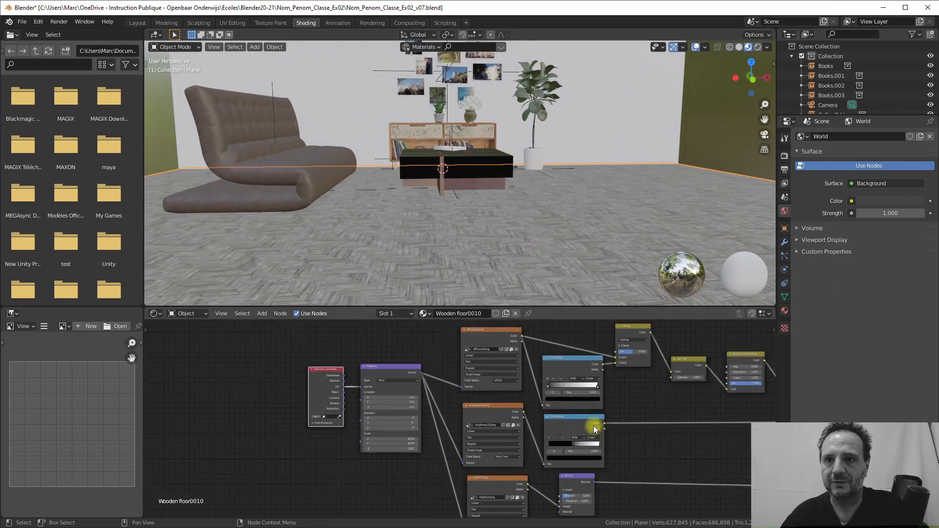
middle_click_drag(712, 484, 430, 445)
scroll(561, 445, "up", 4)
middle_click_drag(563, 435, 469, 481)
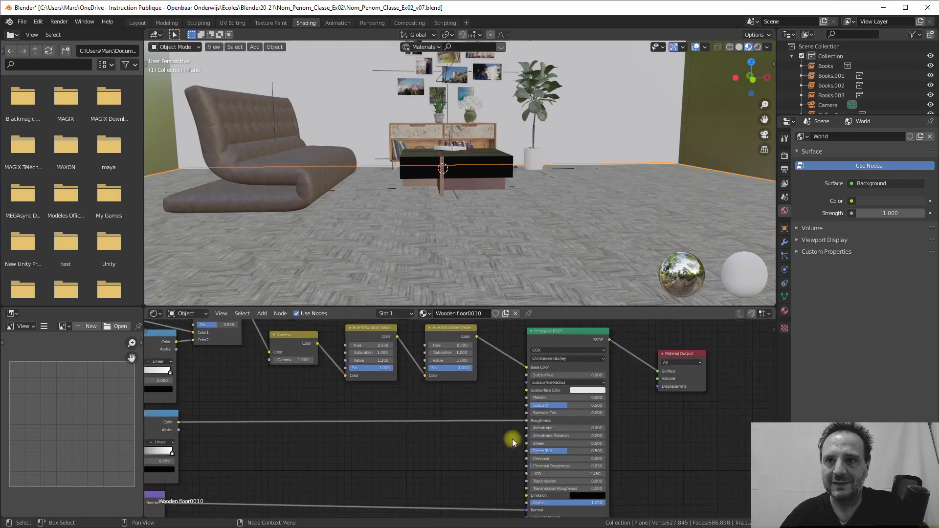
left_click_drag(564, 331, 563, 321)
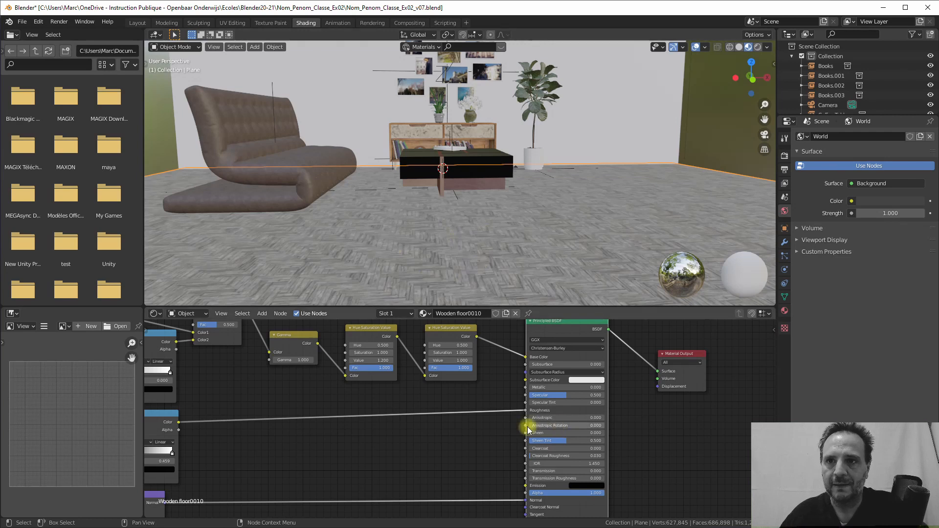
middle_click_drag(526, 426, 562, 404)
left_click_drag(190, 396, 264, 382)
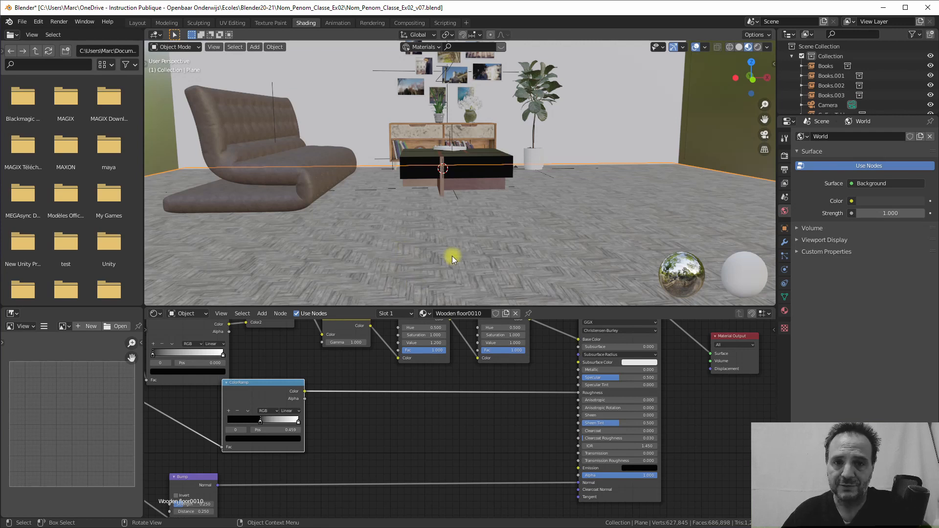
- Inspect the floor's surface relief from near and far, and move the Bump node closer to the Principled BSDF node
scroll(613, 447, "down", 3, "shift")
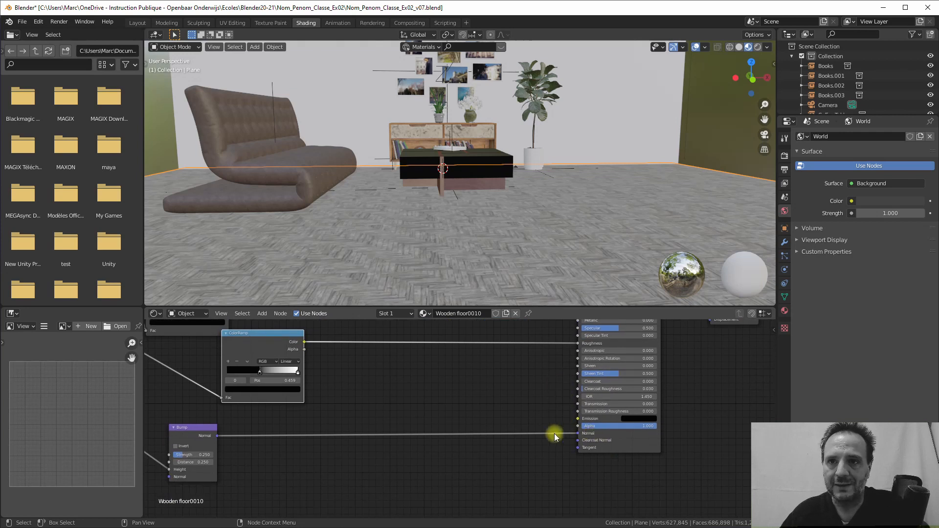
middle_click_drag(450, 430, 498, 432)
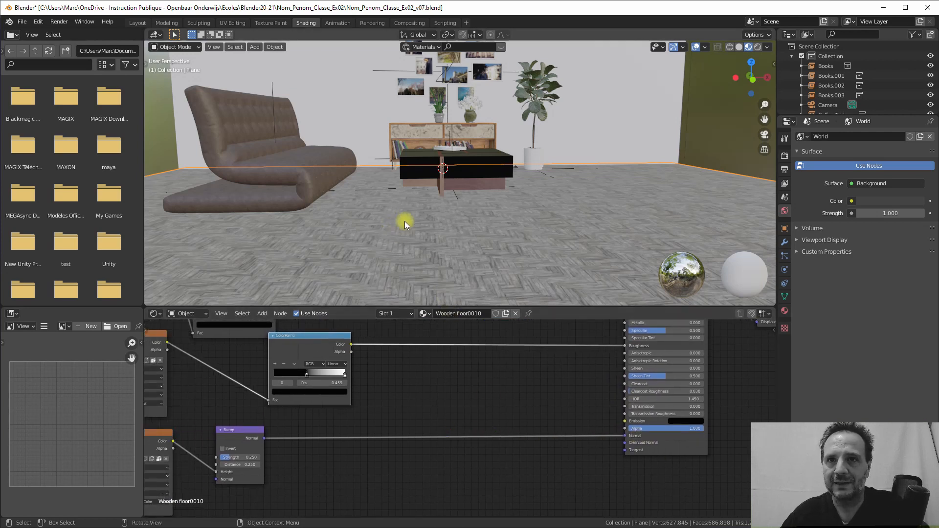
middle_click_drag(425, 259, 402, 271)
scroll(425, 271, "up", 4)
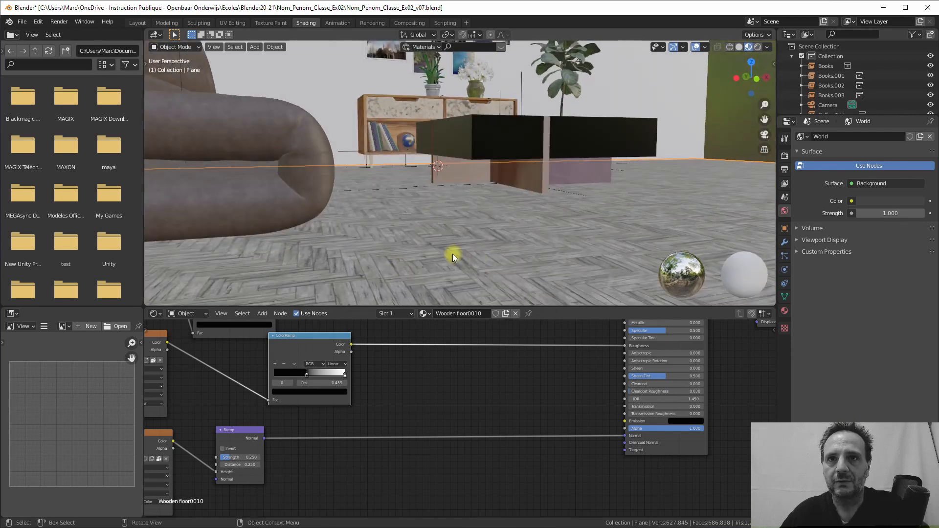
scroll(425, 251, "down", 5)
middle_click_drag(428, 254, 421, 275)
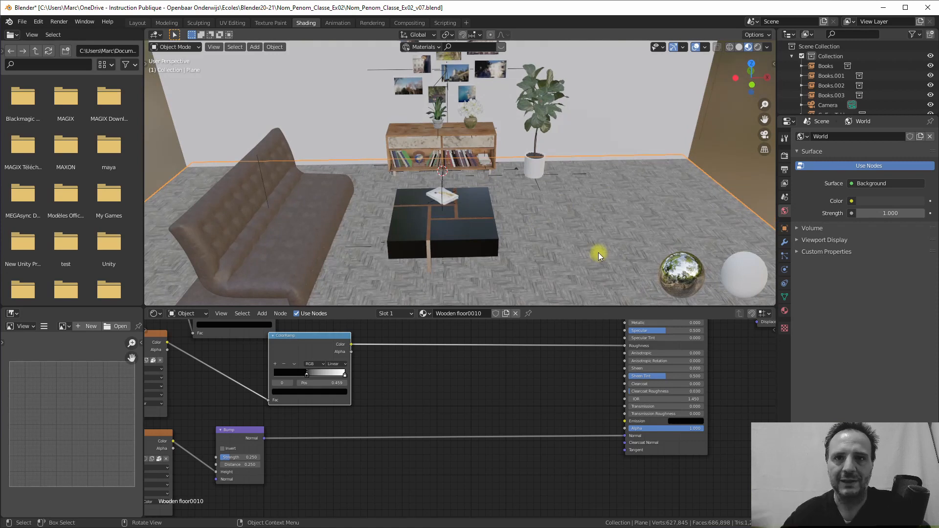
scroll(495, 283, "down", 2)
middle_click_drag(494, 283, 496, 263)
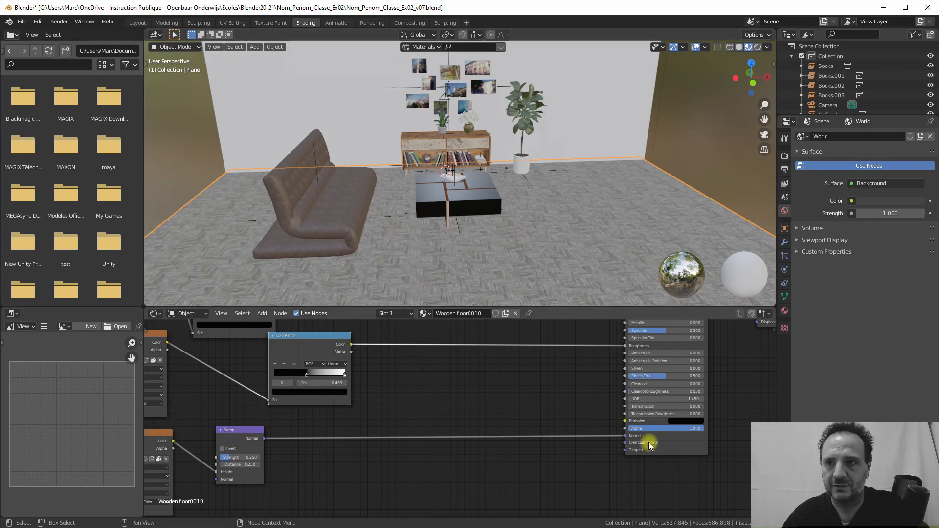
left_click_drag(234, 430, 280, 427)
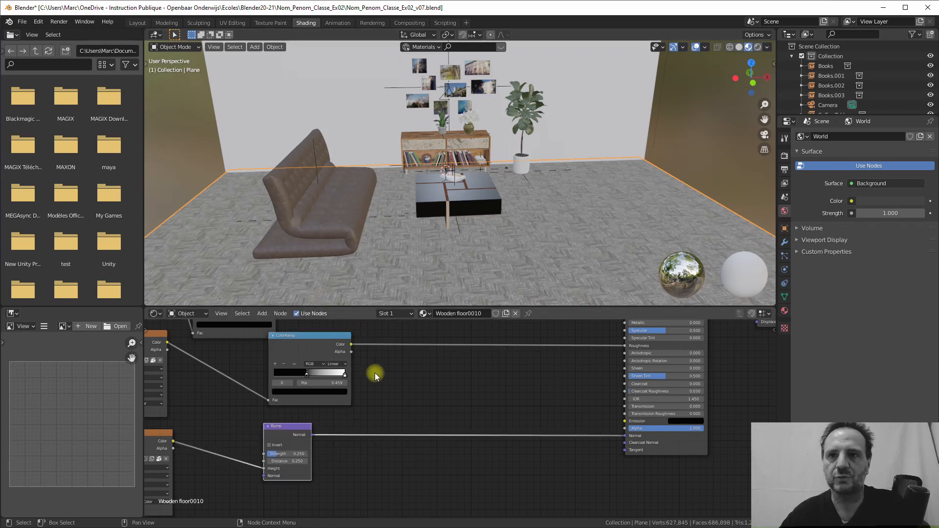
scroll(375, 372, "down", 2)
- Frame the back wall with the pictures and browse two further pages of BlenderKit material thumbnails
middle_click_drag(463, 237, 526, 242)
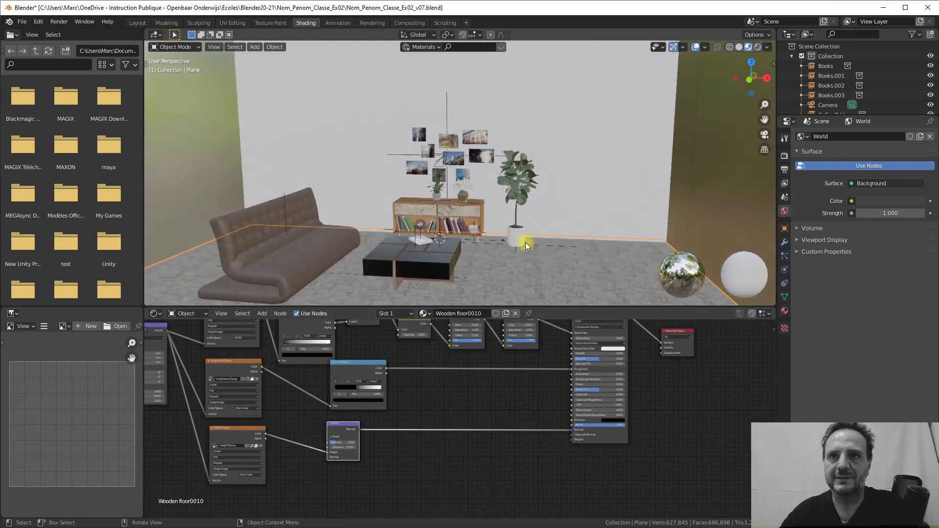
scroll(525, 242, "up", 3)
middle_click_drag(489, 205, 462, 201, "shift")
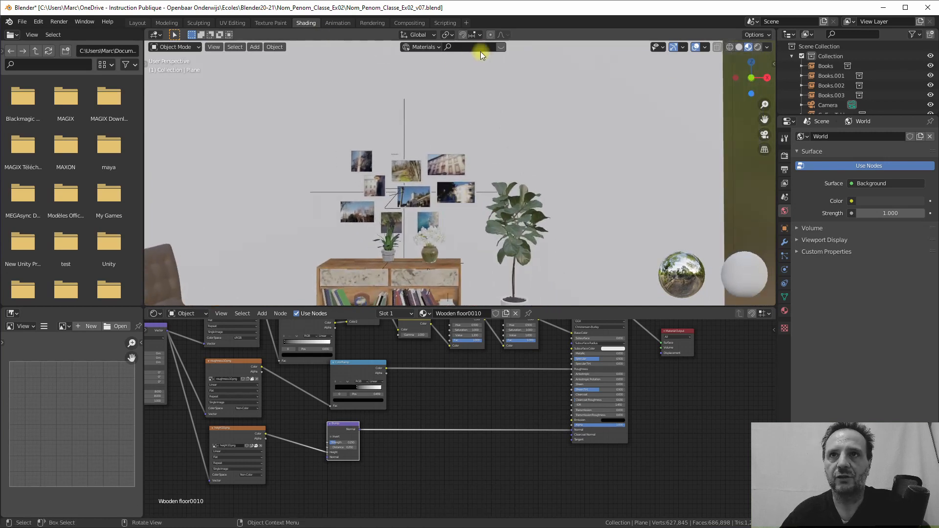
left_click(501, 46)
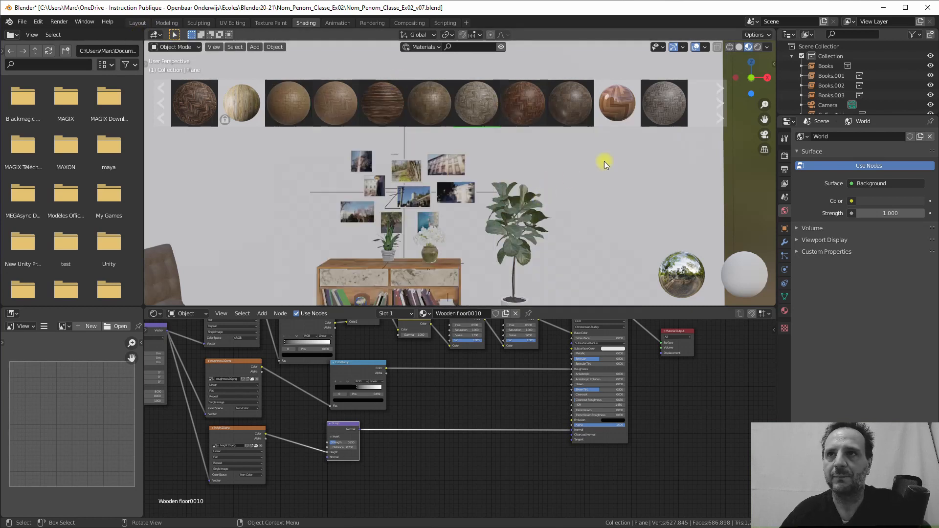
left_click(723, 112)
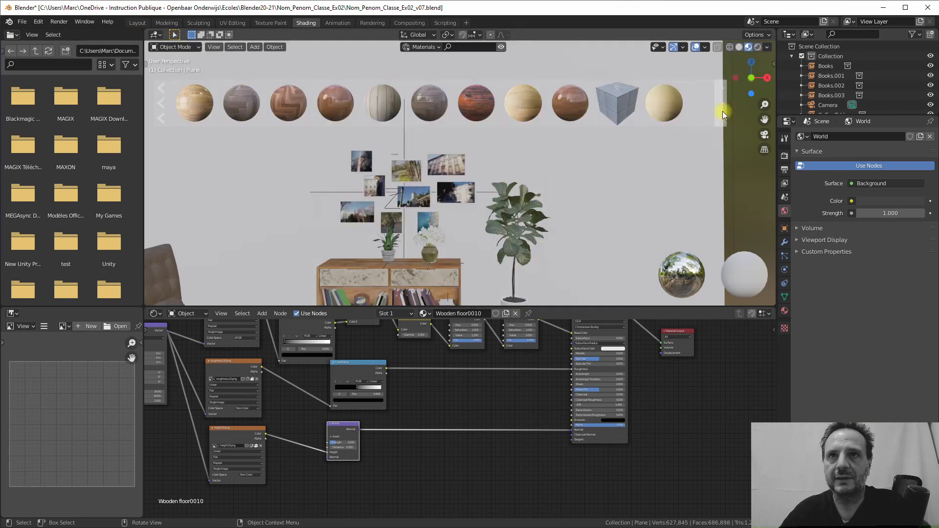
left_click(723, 111)
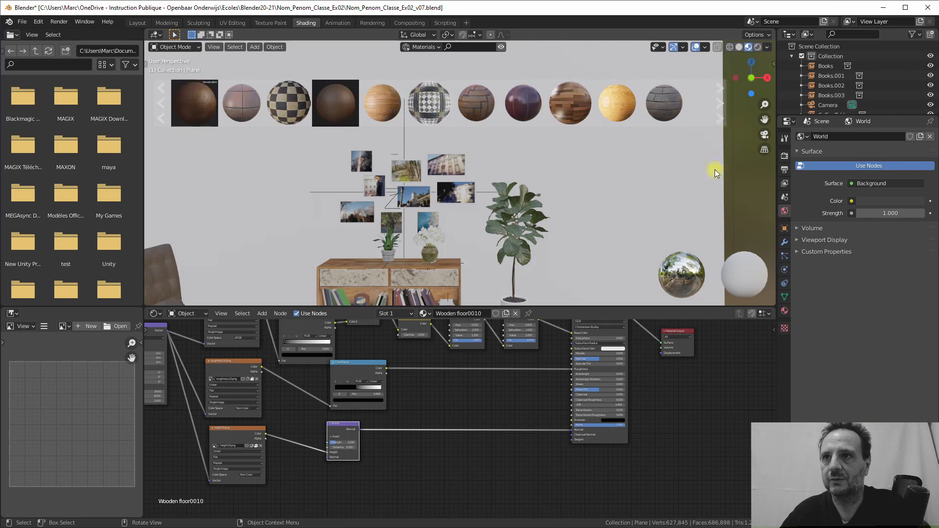
- Open the BlenderKit material categories, look through the list and search for concrete materials
left_click(773, 63)
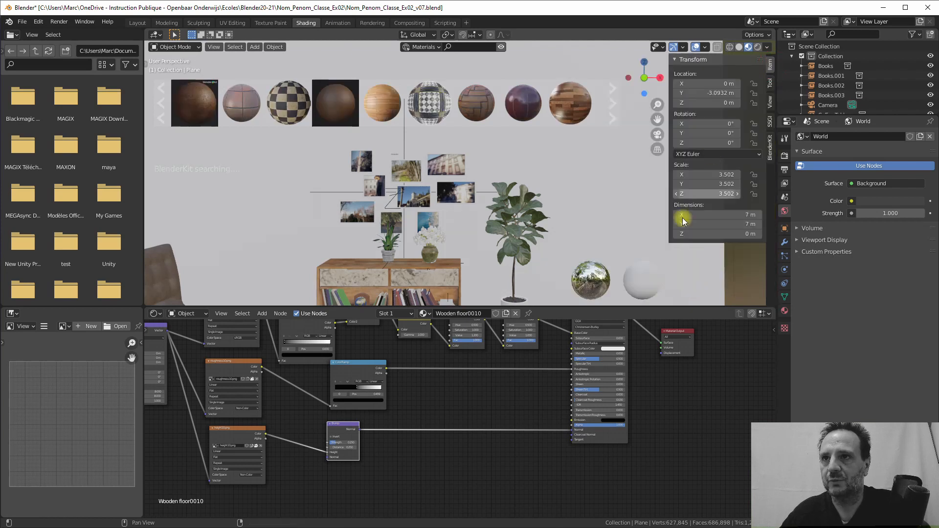
left_click(771, 161)
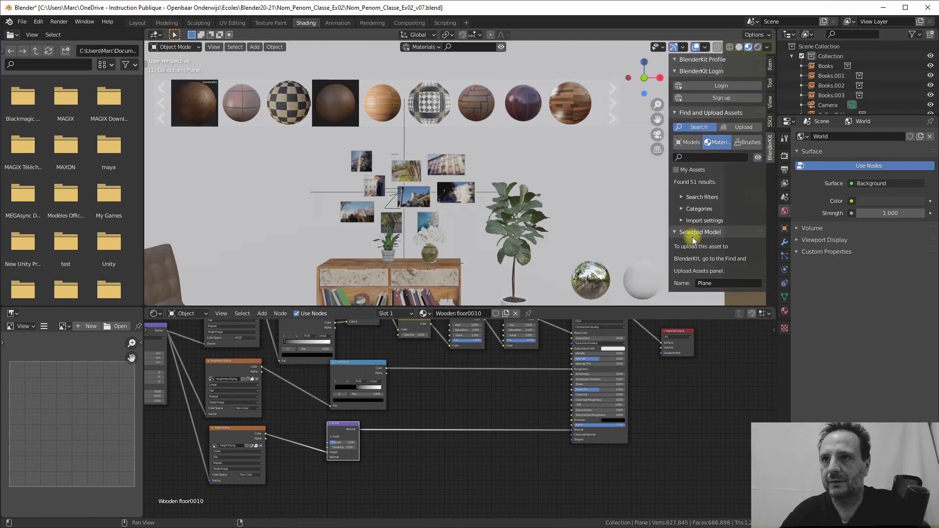
left_click(680, 209)
scroll(716, 268, "down", 10)
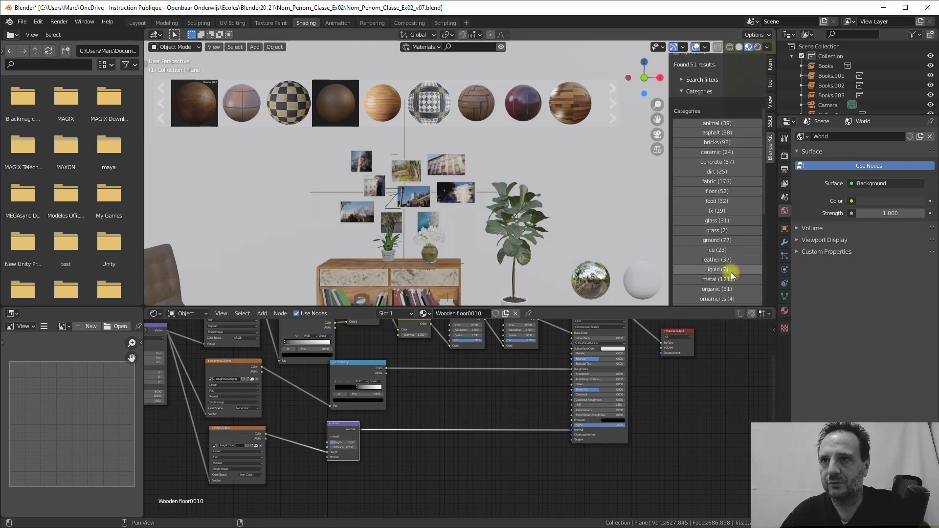
scroll(714, 278, "down", 3)
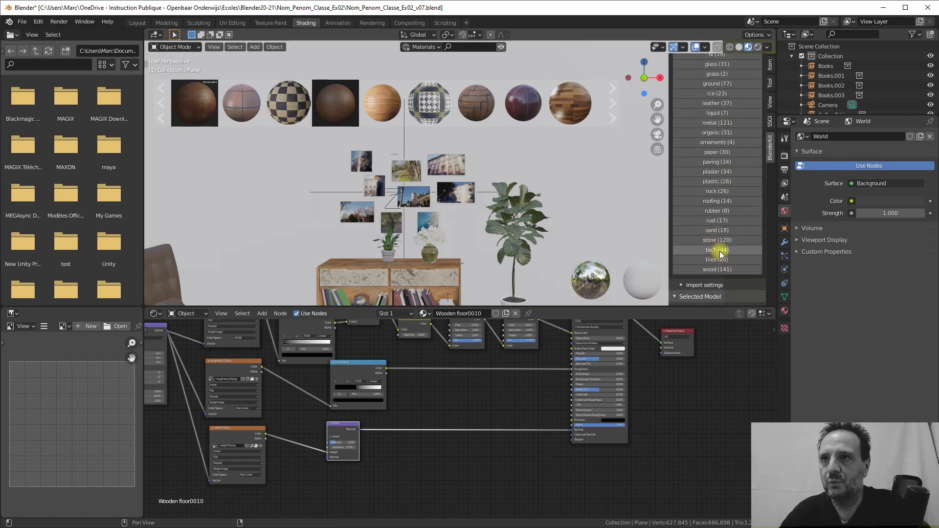
scroll(719, 251, "up", 8)
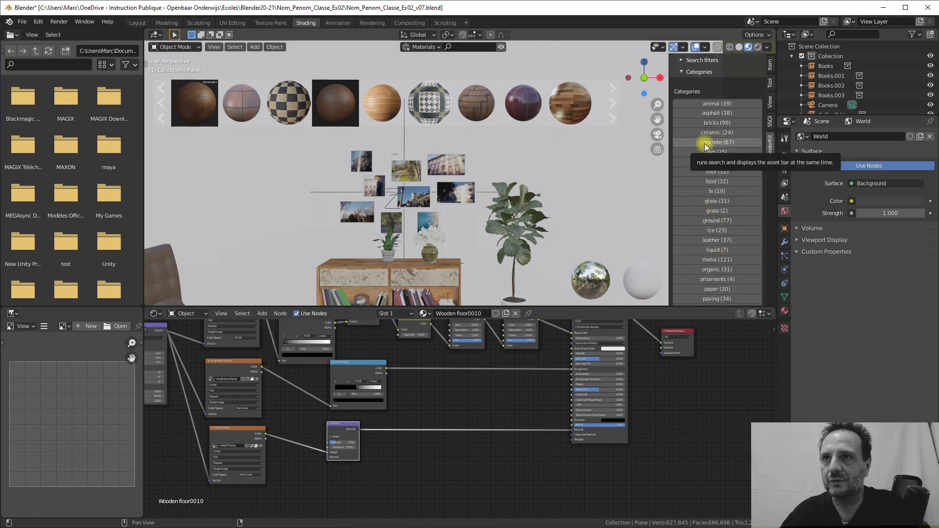
left_click(706, 142)
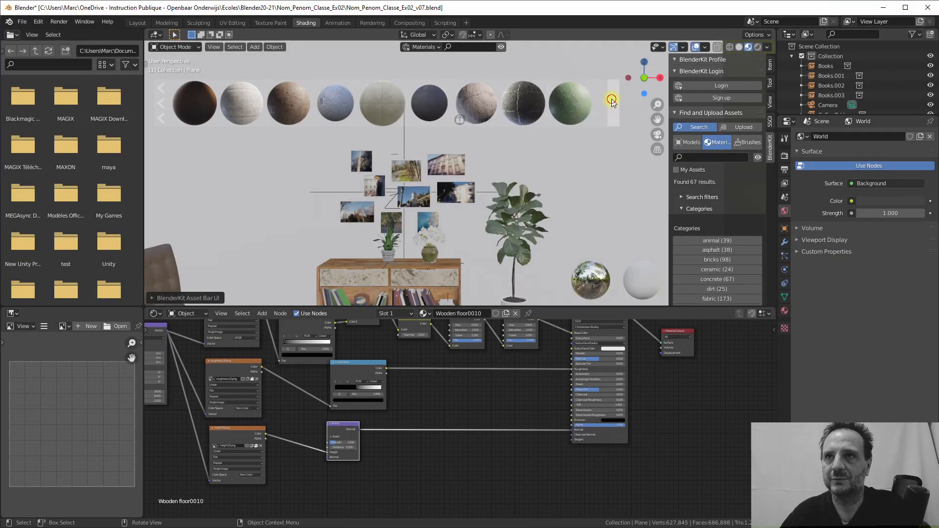
- Browse two further pages of concrete thumbnails and apply the Procedual Concrete material to the back wall
left_click(613, 102)
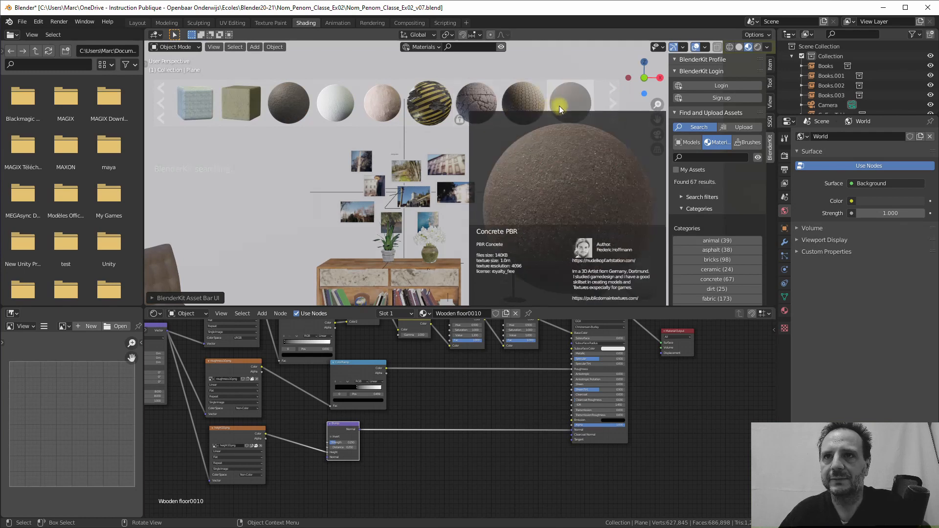
left_click(613, 101)
mouse_move(517, 104)
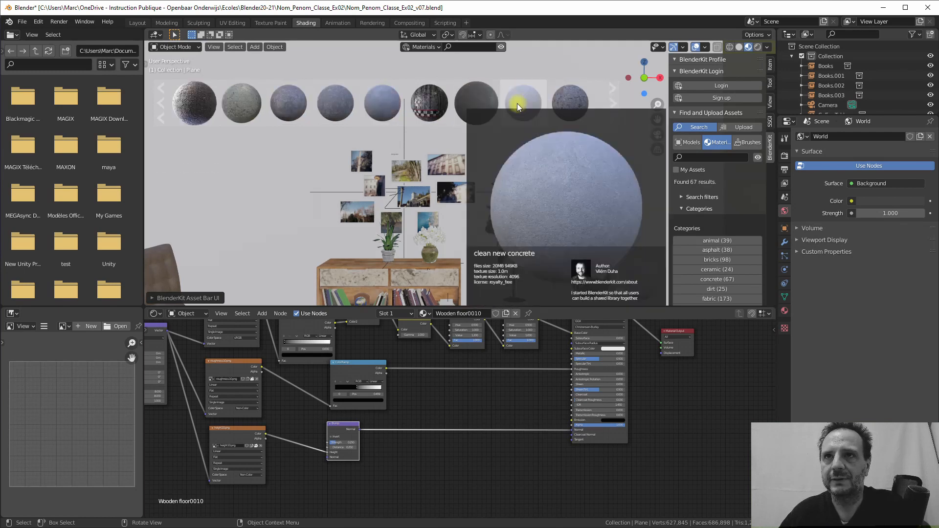
mouse_move(486, 102)
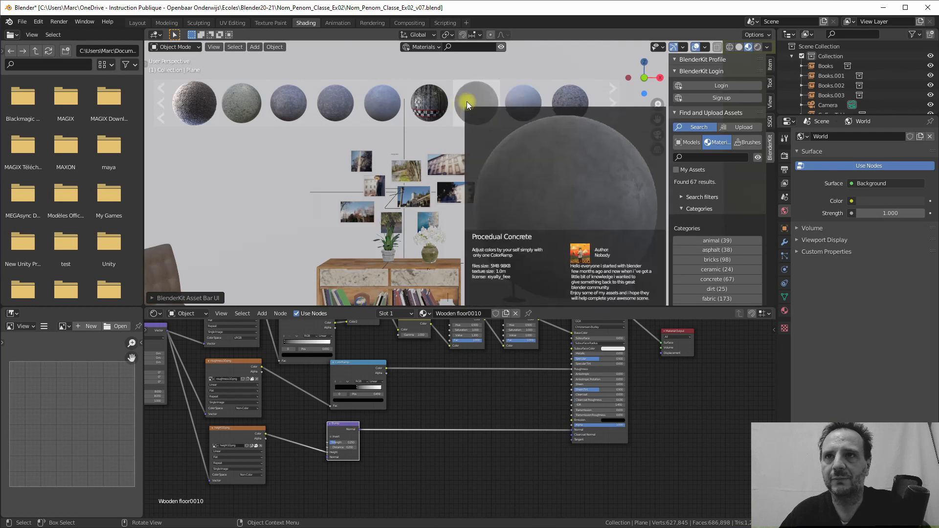
left_click_drag(466, 101, 258, 149)
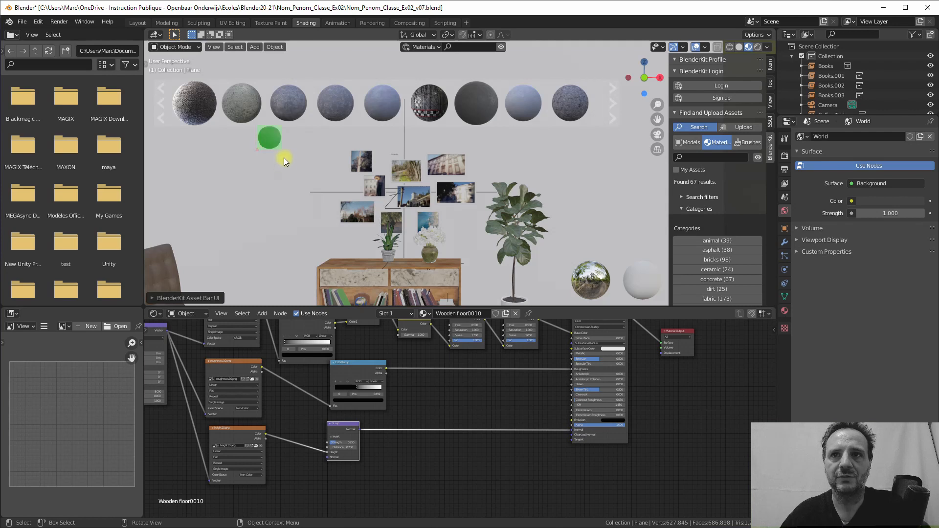
left_click_drag(284, 157, 367, 171)
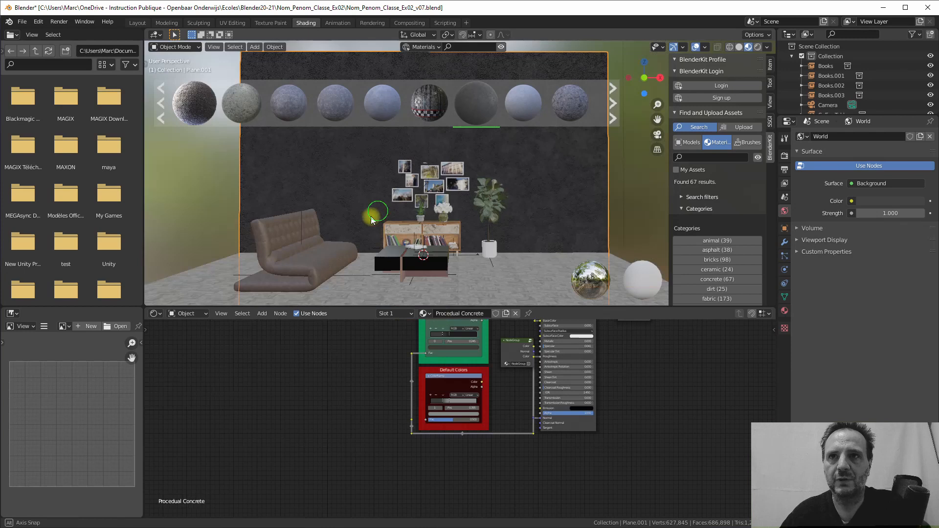
left_click(372, 216)
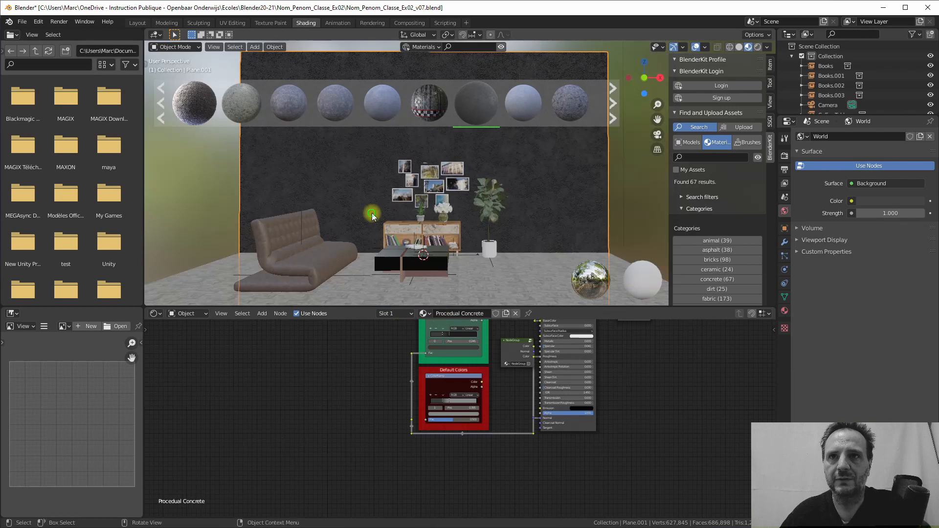
- Spread out the wall's shader nodes by moving the Change Colors here and Default Colors frames further away from the Principled BSDF
middle_click_drag(372, 216, 445, 238)
scroll(494, 411, "up", 1)
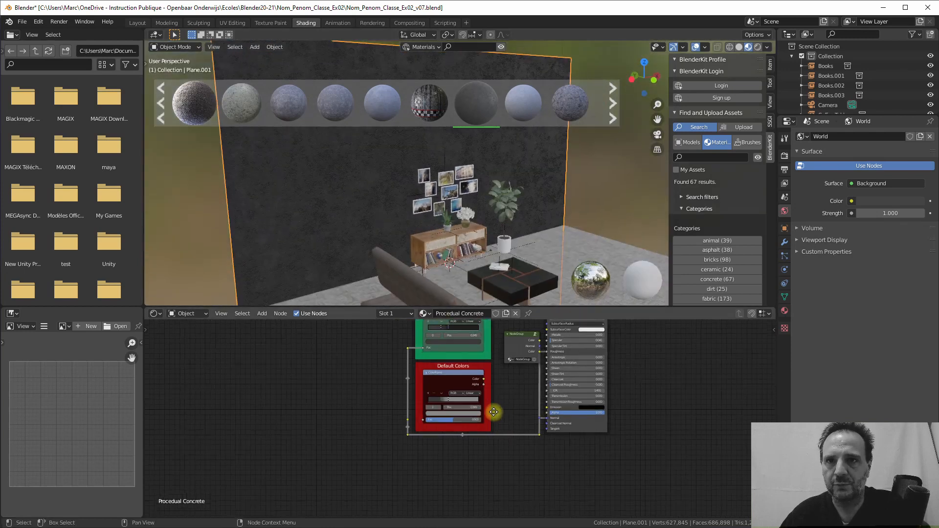
scroll(493, 422, "up", 4)
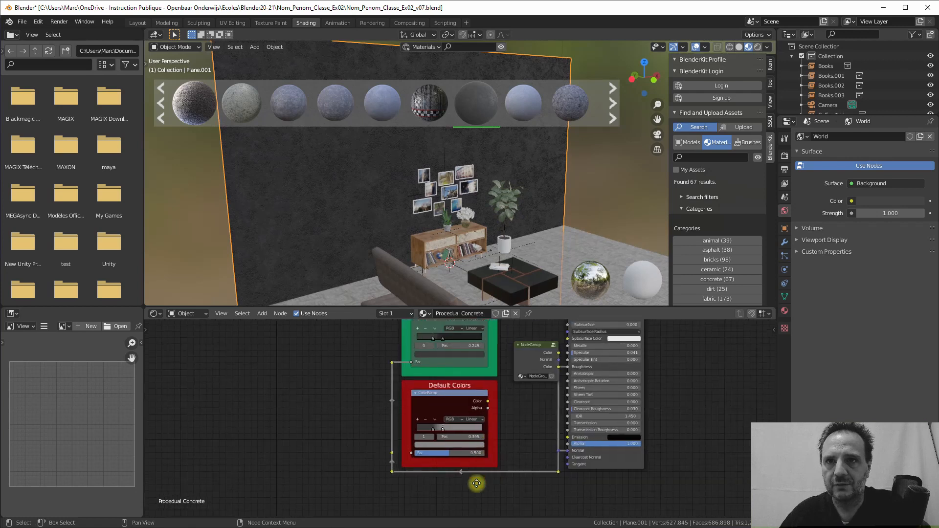
middle_click_drag(505, 323, 499, 373)
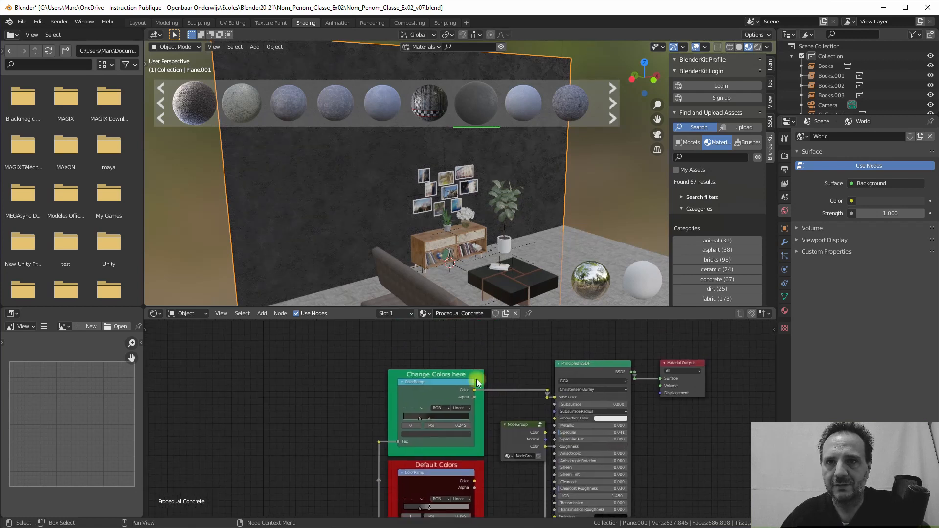
left_click_drag(447, 374, 393, 338)
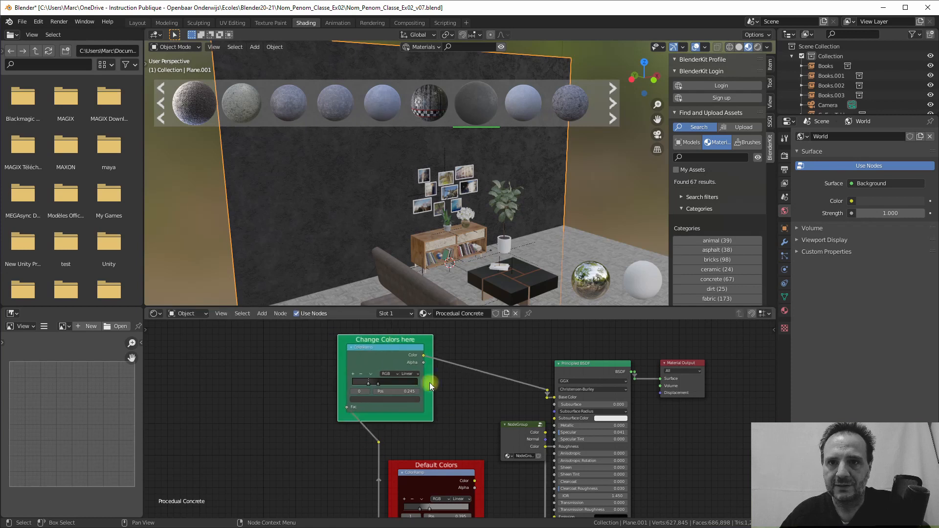
left_click_drag(445, 468, 268, 435)
middle_click_drag(399, 420, 436, 366)
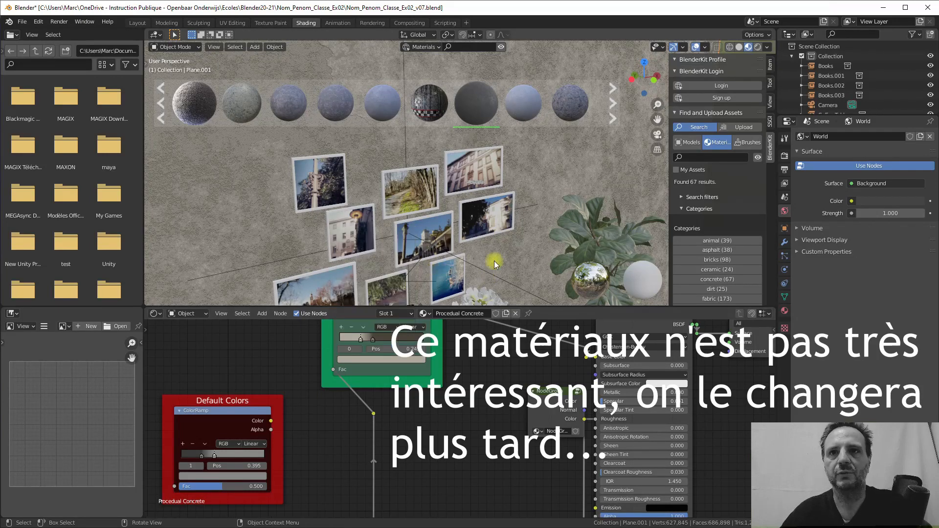
- Move the Material Output and NodeGroup nodes further away from the Principled BSDF node
middle_click_drag(475, 262, 434, 251)
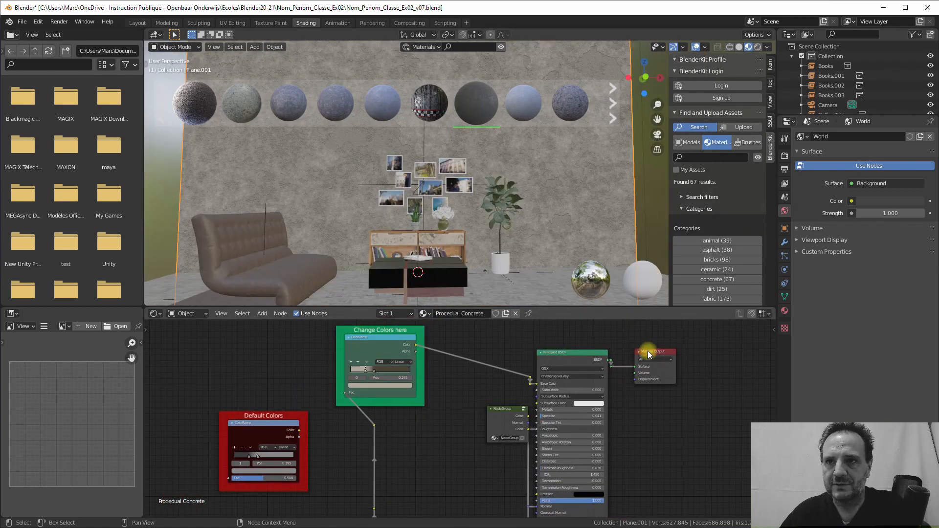
left_click_drag(649, 355, 678, 352)
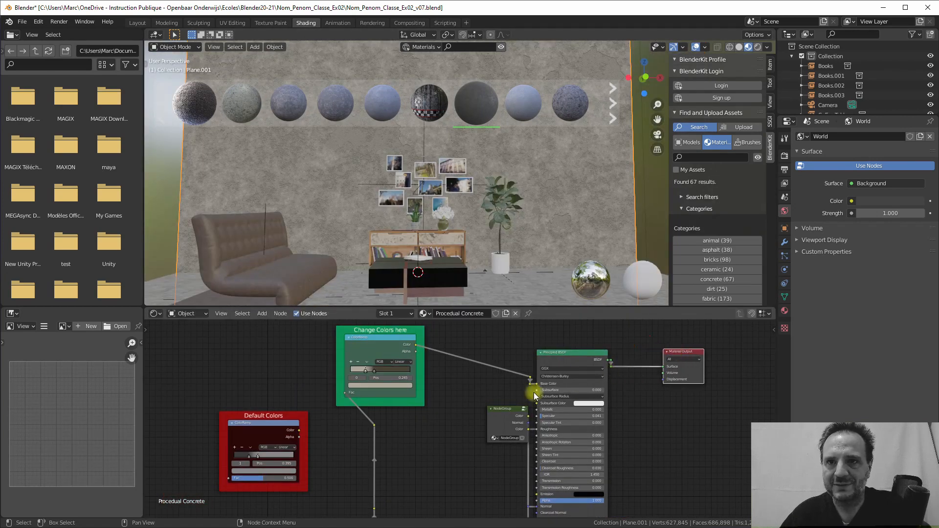
scroll(449, 403, "up", 1)
scroll(431, 400, "up", 1)
middle_click_drag(439, 386, 451, 443)
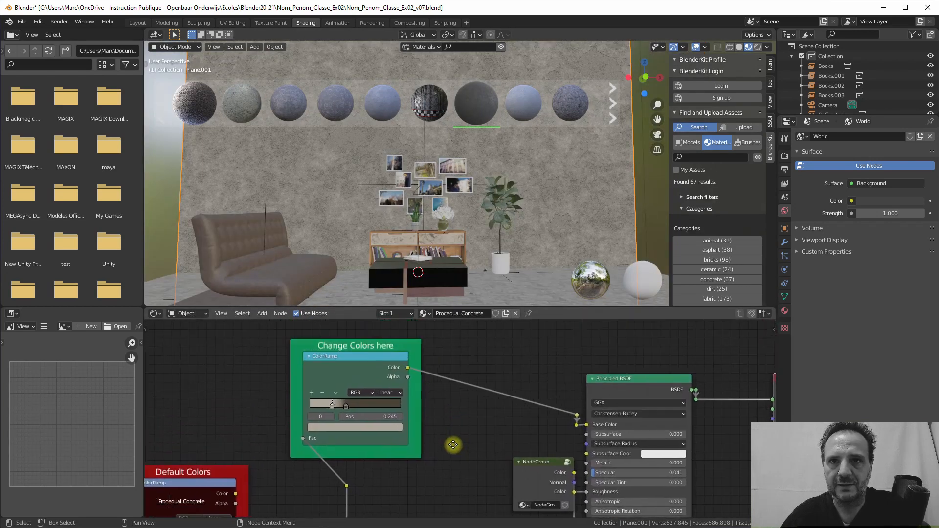
middle_click_drag(478, 401, 559, 318)
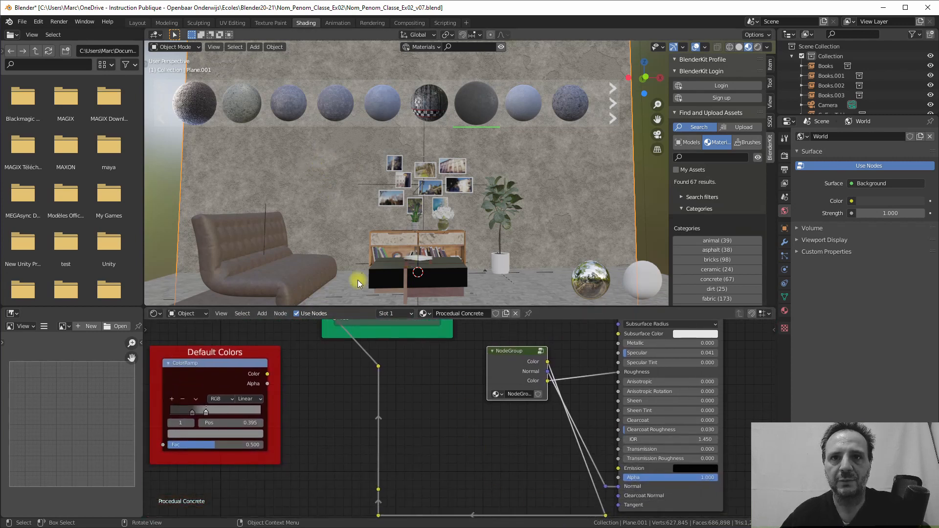
- Examine the concrete material's node connections and the textured wall from a slightly different angle
middle_click_drag(440, 383, 499, 463)
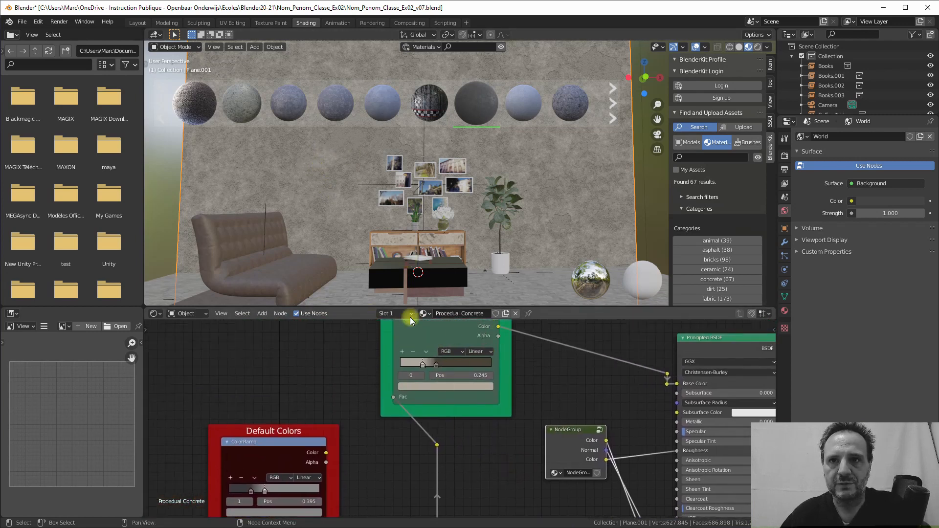
middle_click_drag(438, 338, 425, 364)
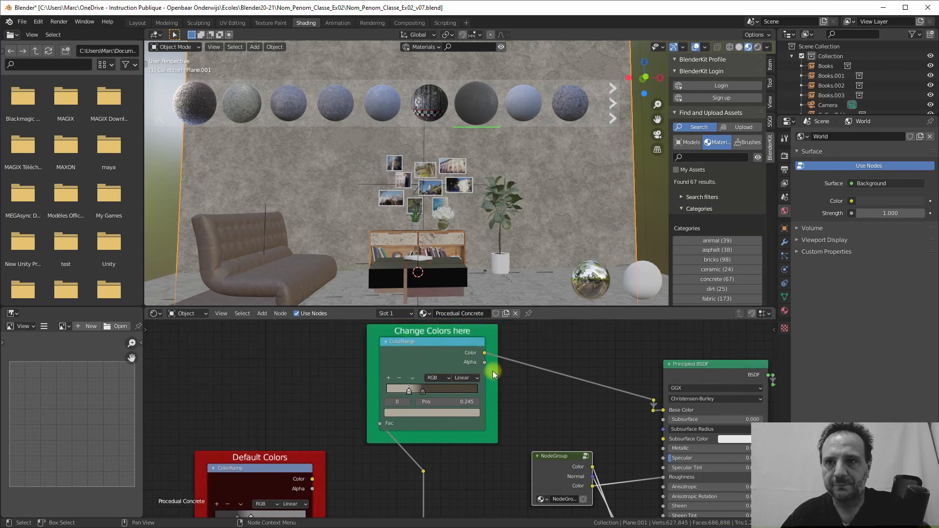
scroll(504, 376, "down", 1)
middle_click_drag(518, 375, 410, 333)
middle_click_drag(408, 397, 427, 304)
mouse_move(437, 458)
middle_mouse_down()
mouse_move(443, 397)
mouse_move(415, 426)
mouse_move(455, 436)
mouse_move(475, 470)
mouse_move(392, 480)
mouse_move(391, 496)
middle_mouse_up()
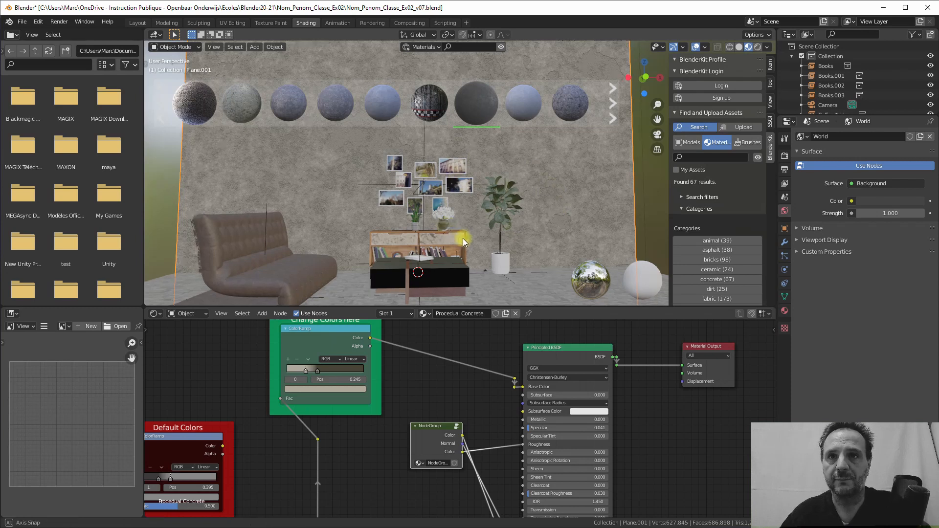
middle_click_drag(462, 239, 455, 240)
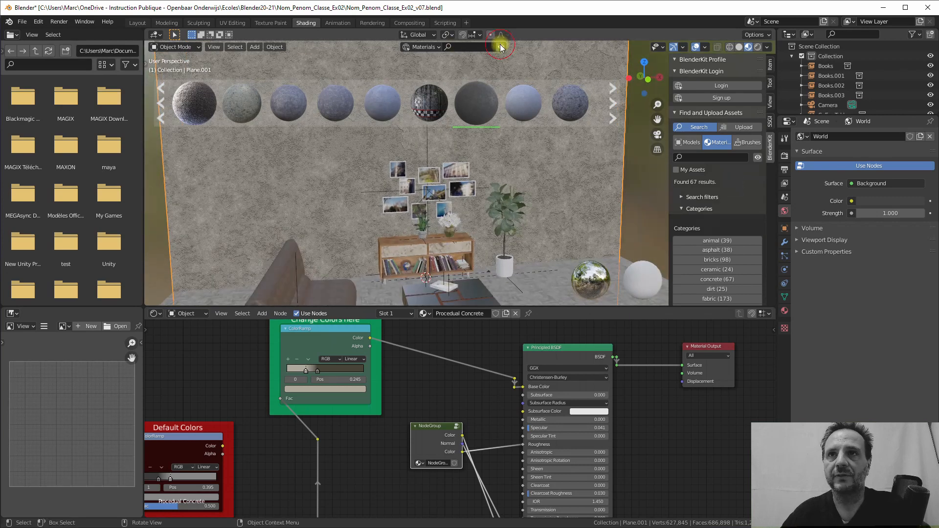
- Switch to the Layout workspace, collapse the Coffee Table hierarchy and locate the wall plane in the object list
left_click(136, 23)
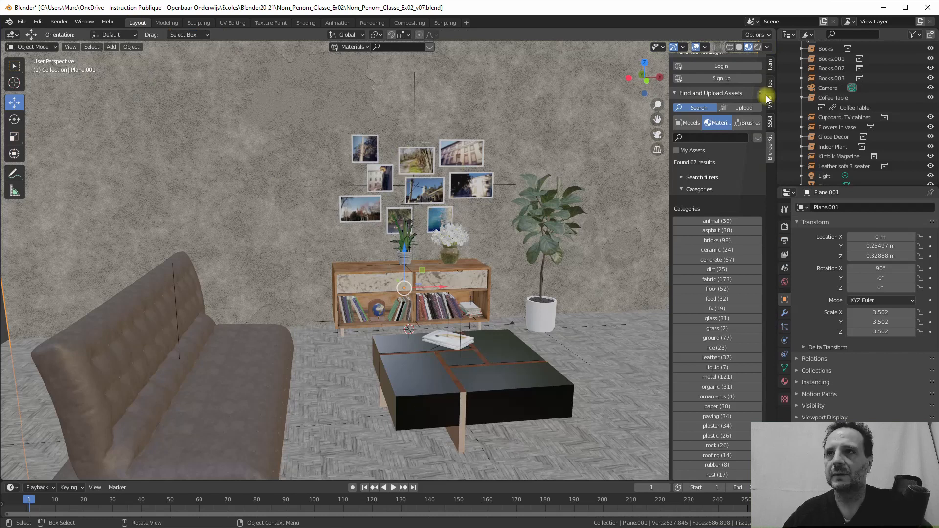
left_click(801, 97)
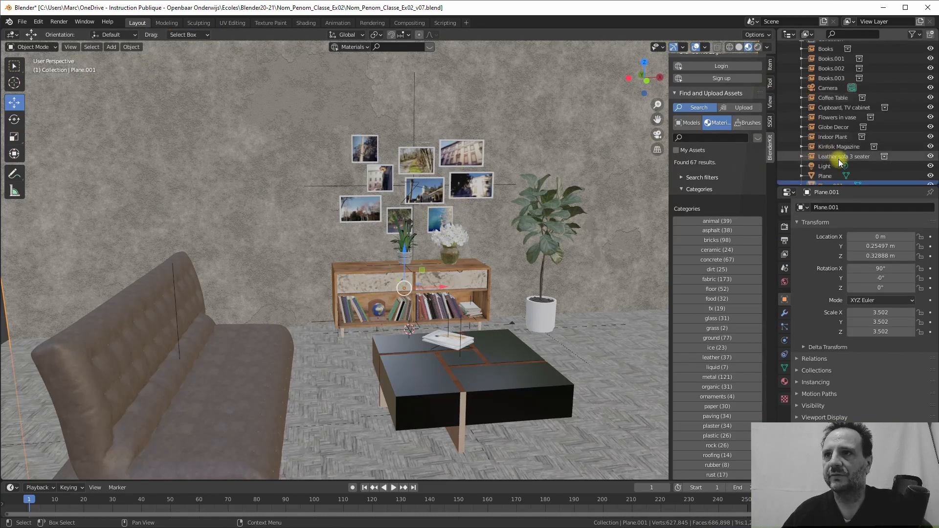
scroll(835, 153, "down", 3)
scroll(835, 147, "up", 5)
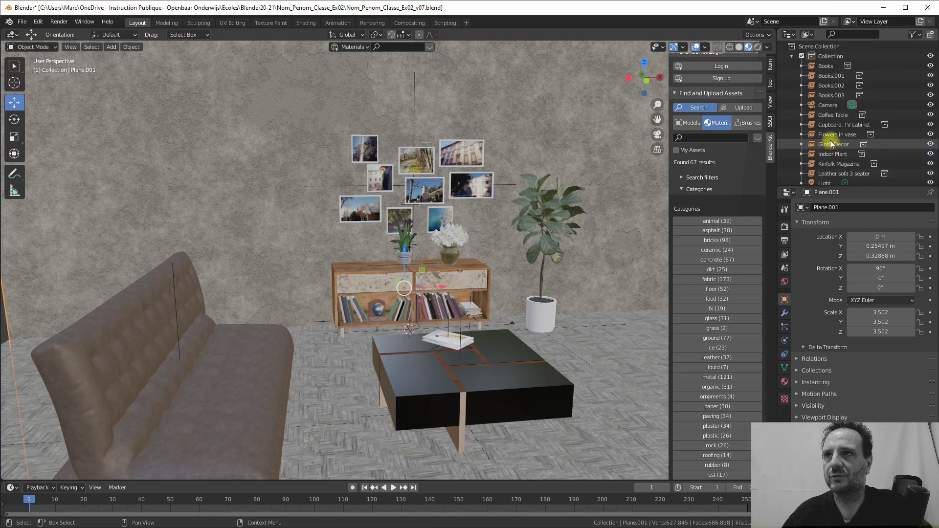
scroll(830, 143, "down", 5)
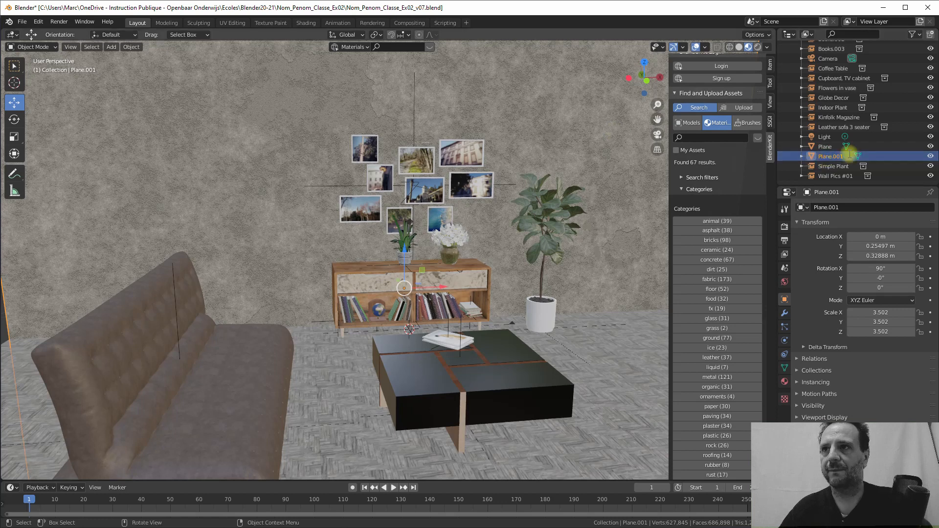
- Rename the wall object Plane.001 to Mur
double_click(836, 155)
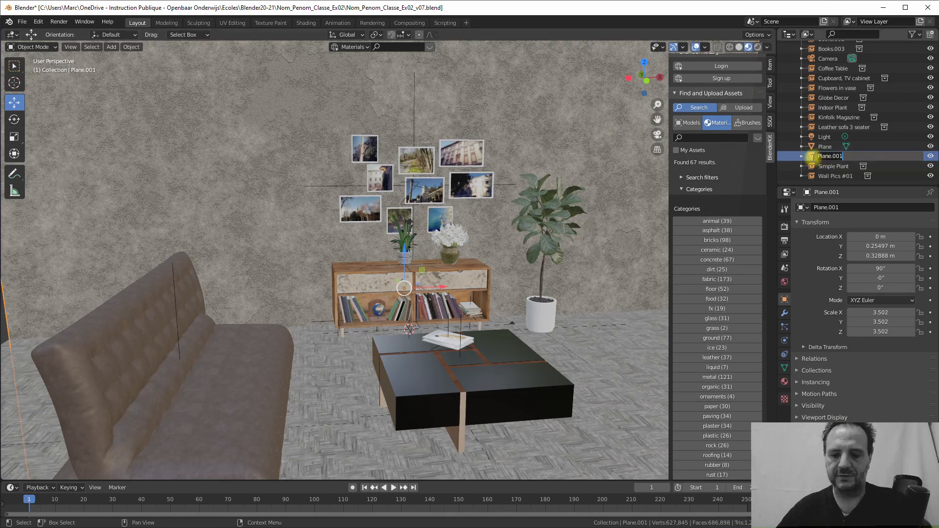
key("shift+m")
key("Return")
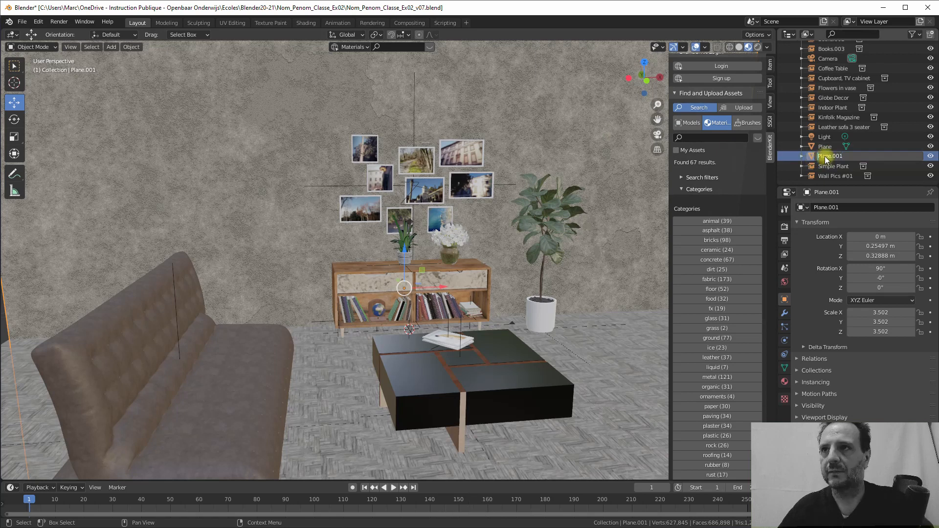
left_click(828, 148)
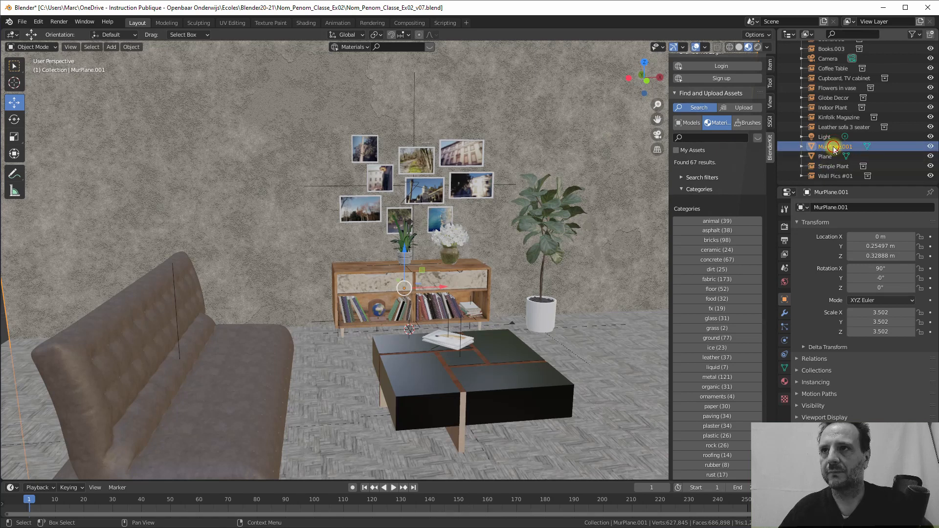
left_click(853, 145)
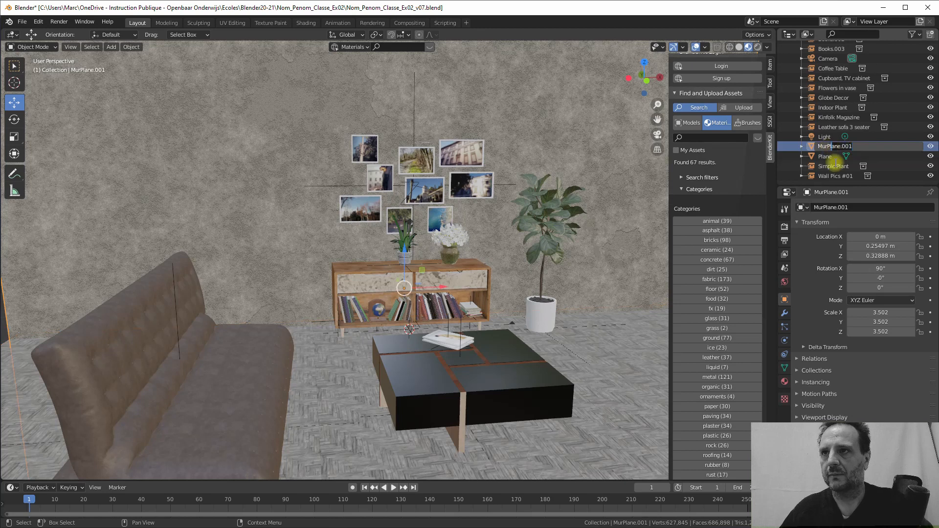
key("BackSpace")
key("Return")
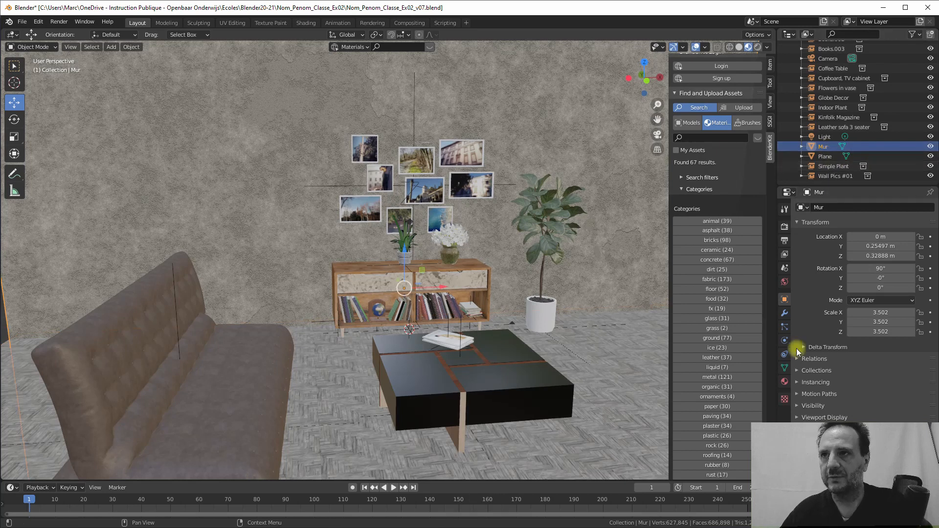
- Rename the floor object Plane to Sol
left_click(825, 157)
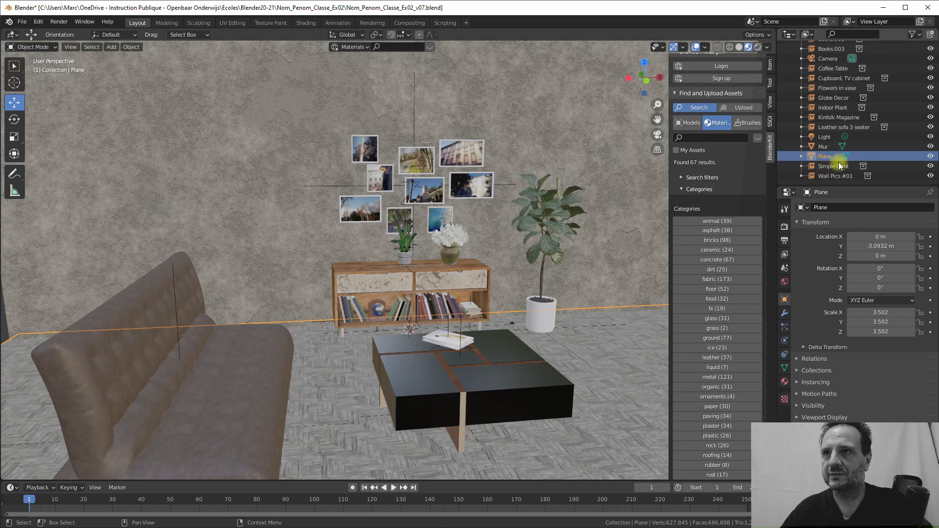
double_click(812, 156)
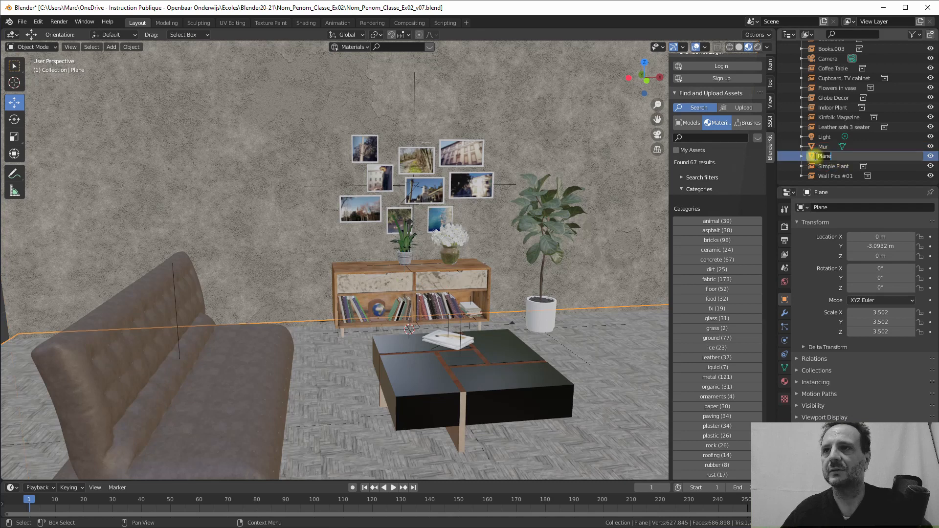
key("Return")
key("shift+s")
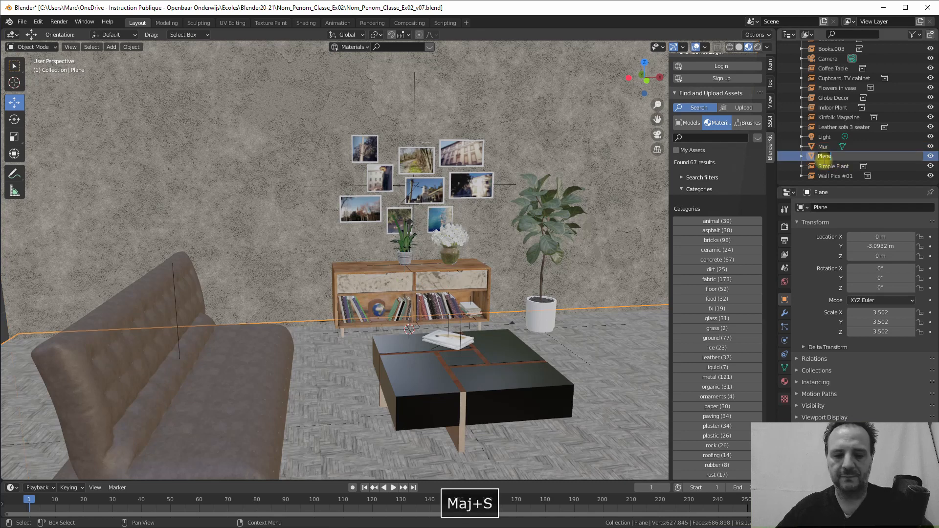
type("S")
key("Return")
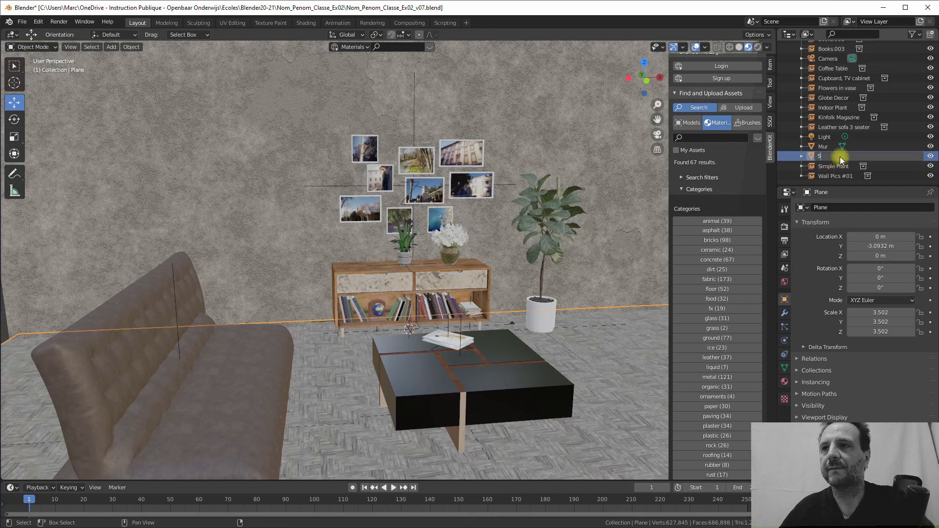
type("ol")
key("Return")
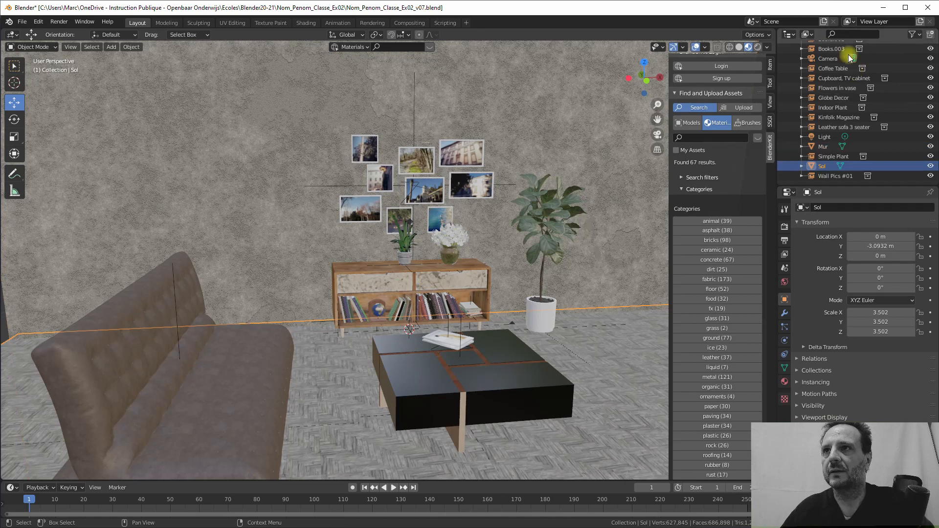
- Display the living room scene in solid viewport shading
left_click(739, 48)
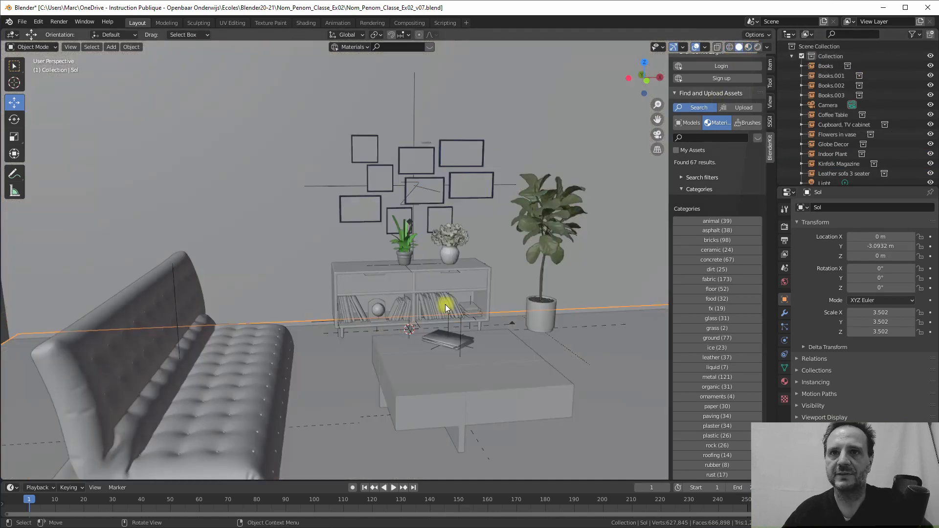
mouse_move(445, 305)
middle_mouse_down()
mouse_move(471, 275)
mouse_move(438, 258)
mouse_move(483, 273)
mouse_move(532, 256)
mouse_move(463, 274)
mouse_move(471, 271)
middle_mouse_up()
scroll(470, 272, "up", 3)
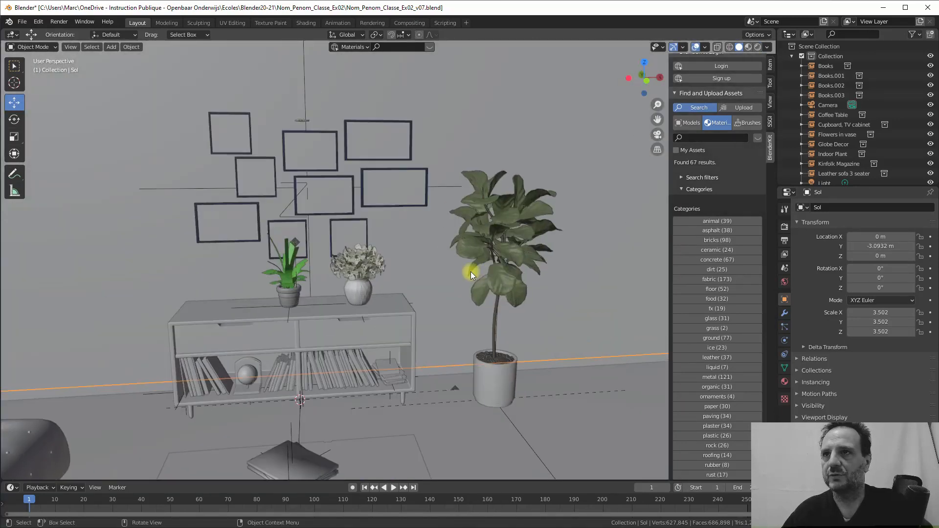
scroll(519, 244, "down", 2)
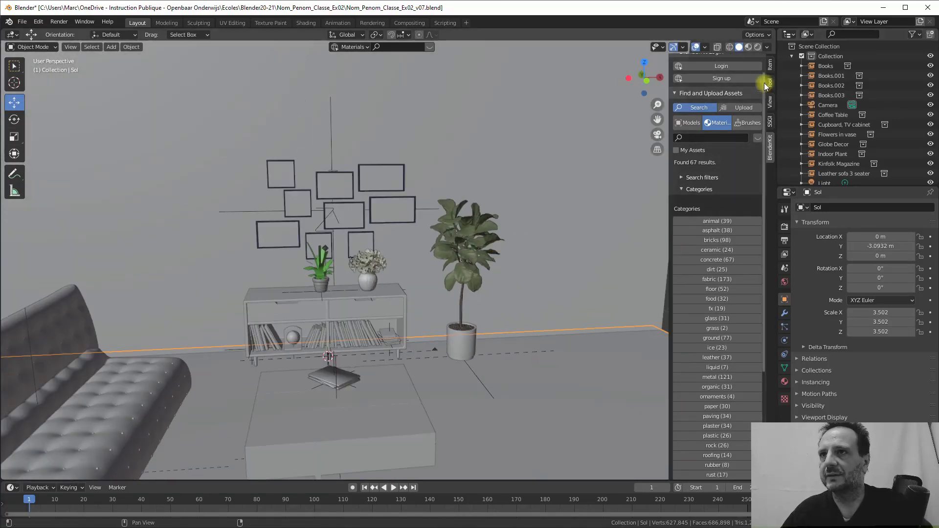
- Rename the main collection as Decor and test it by excluding and re-including it in the view layer
left_click(794, 55)
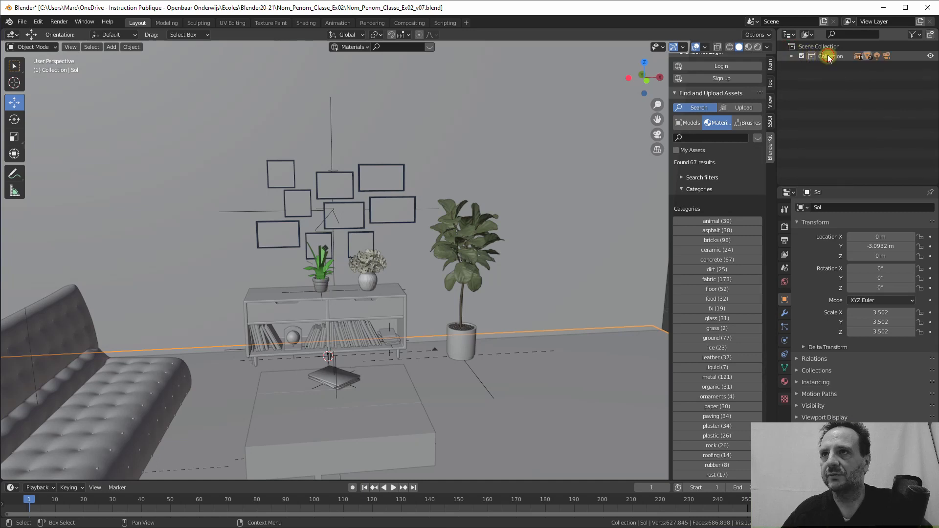
left_click(830, 56)
double_click(830, 56)
type("De")
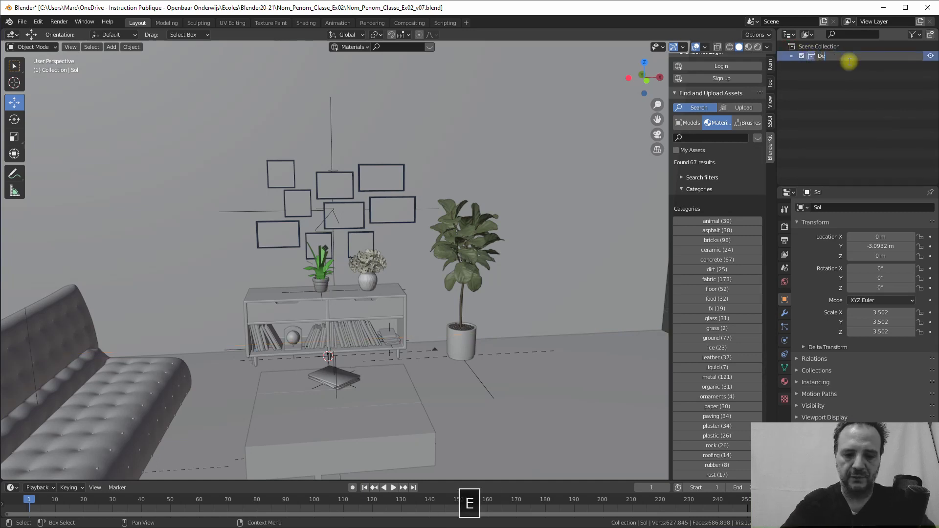
type("cor")
key("Return")
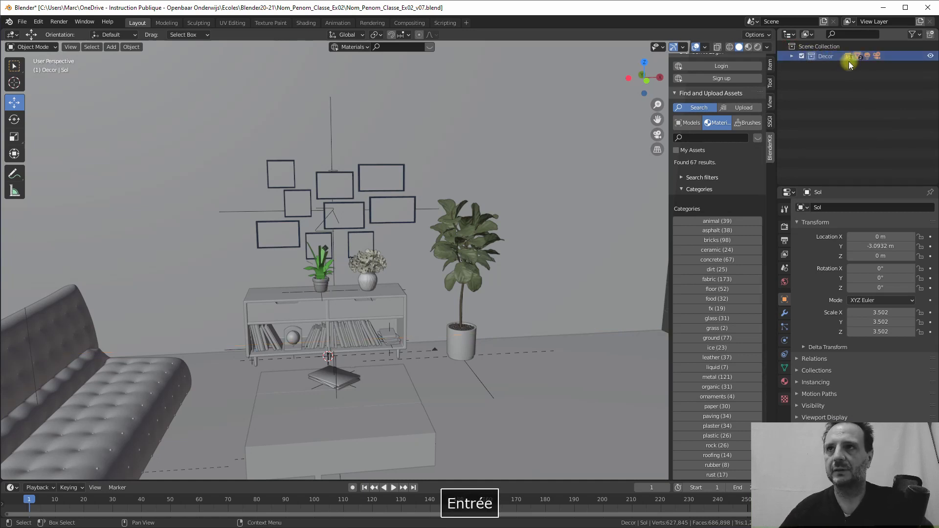
left_click(802, 55)
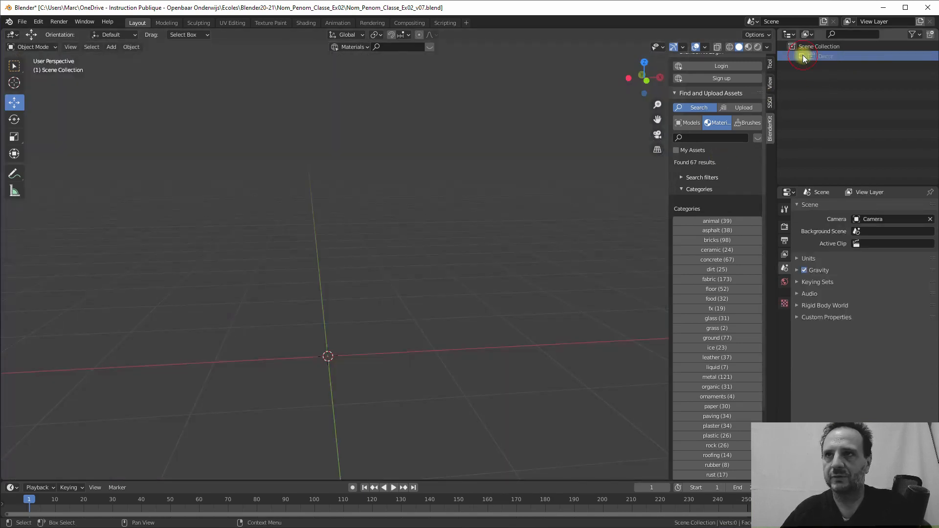
left_click(803, 56)
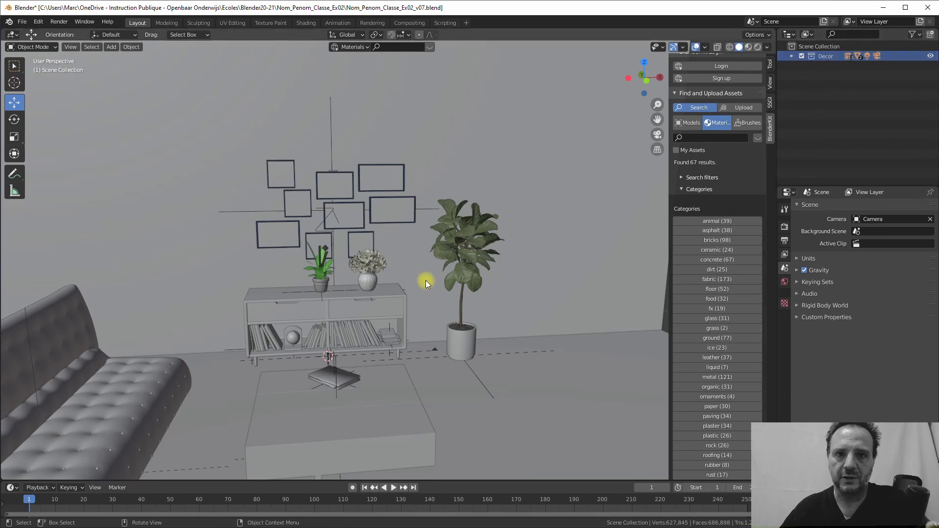
- Duplicate the back wall plane Mur in place
scroll(425, 281, "down", 5)
middle_click_drag(403, 333, 440, 250)
scroll(415, 310, "down", 3)
left_click(441, 268)
key("shift+d")
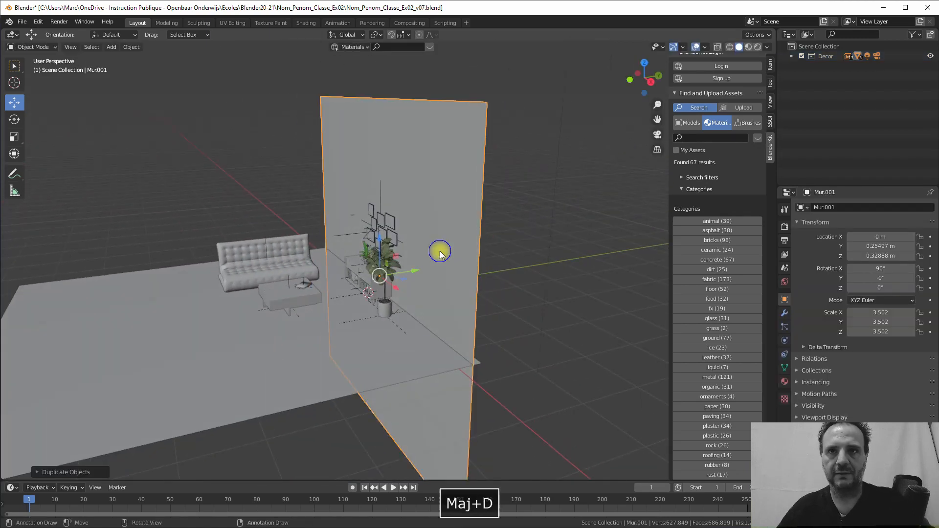
key("r")
key("z")
key("9")
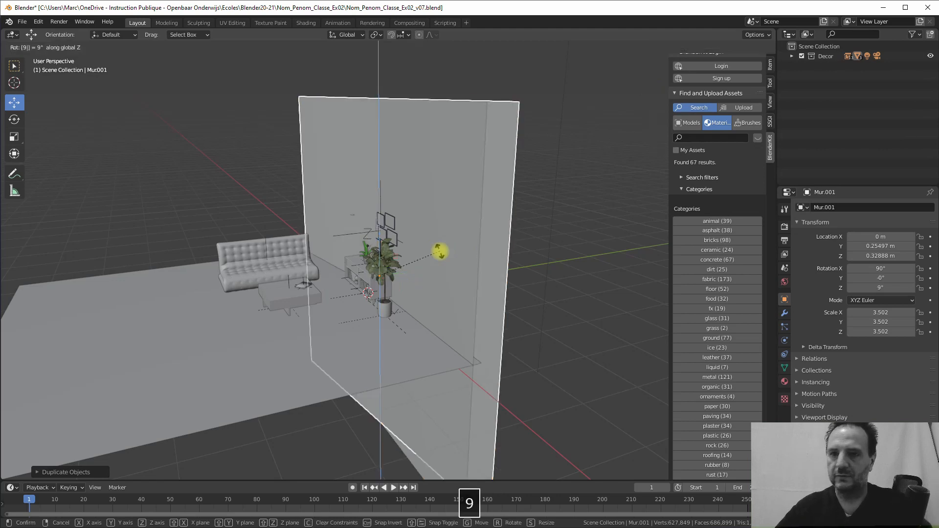
key("0")
key("y")
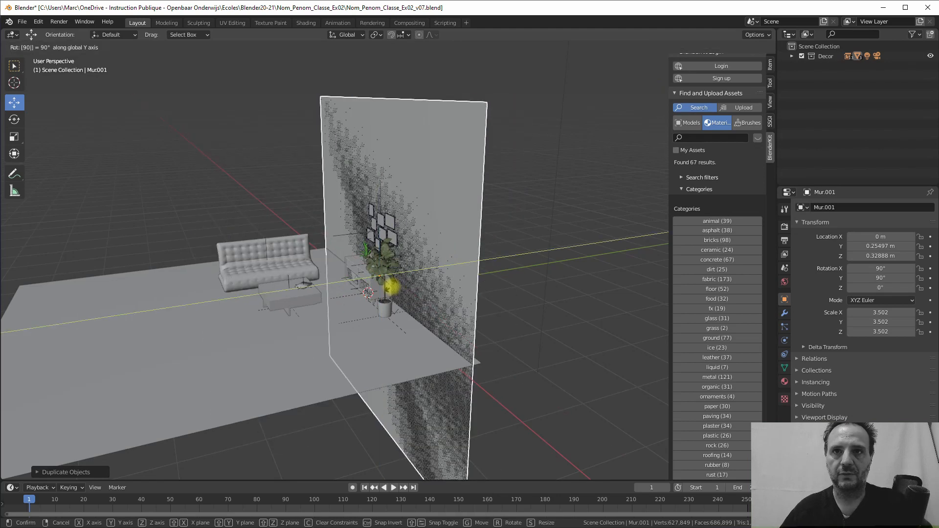
key("r")
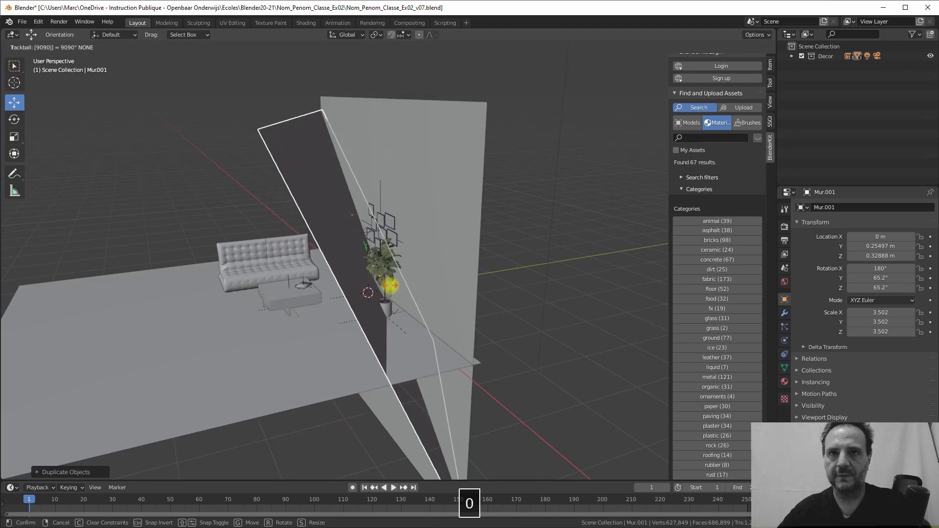
key("Return")
right_click(386, 276)
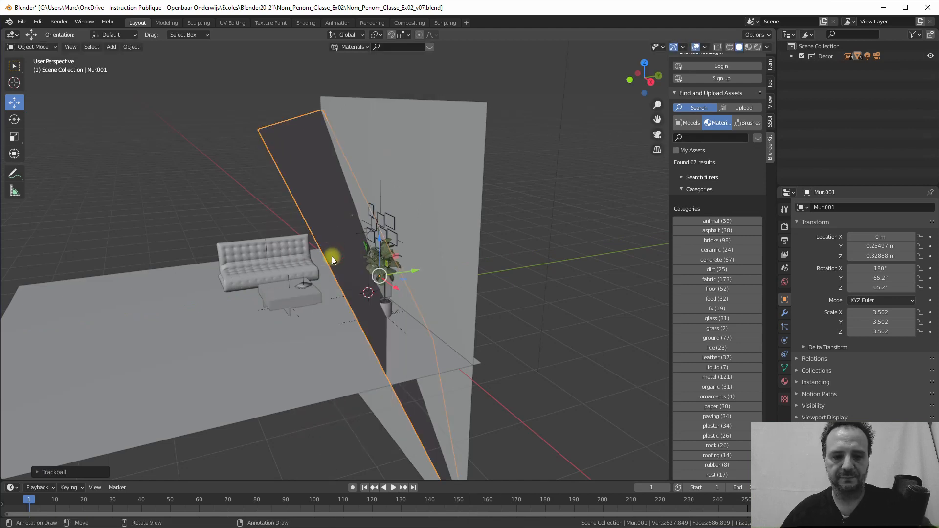
key("ctrl+z")
- Rotate the duplicated wall 90° about the global Z axis
key("r")
key("z")
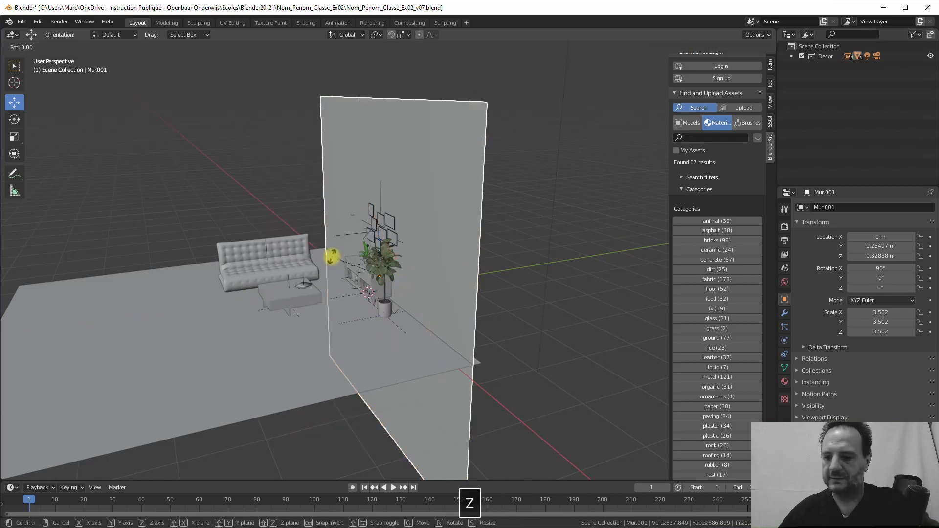
key("9")
key("0")
key("Return")
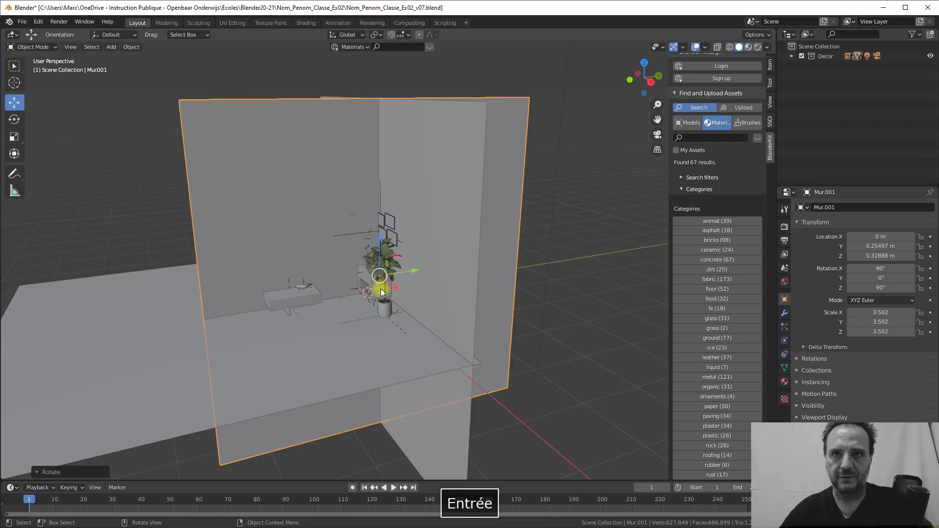
- Move the rotated wall behind the sofa to about X -6.09 m, Y -2.28 m and stretch it along Y to a scale of about 4.93
left_click_drag(396, 289, 296, 249)
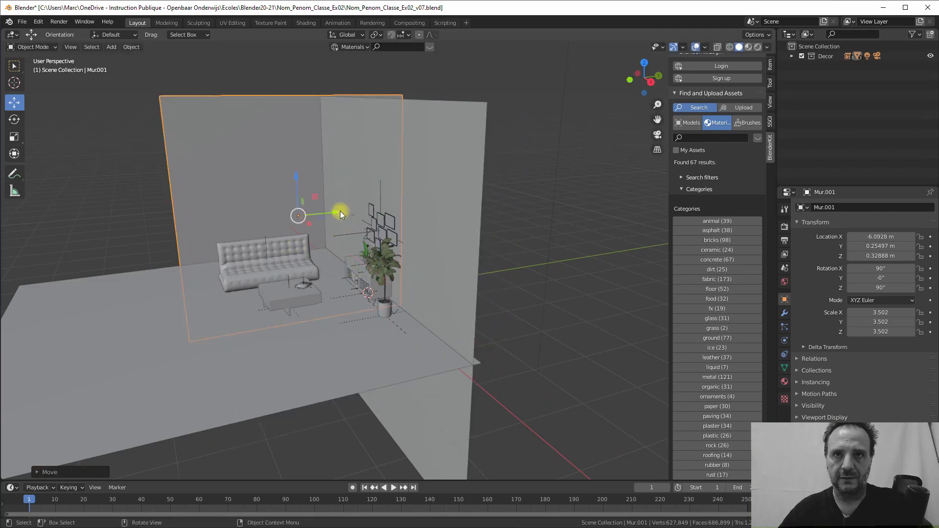
left_click_drag(341, 214, 249, 229)
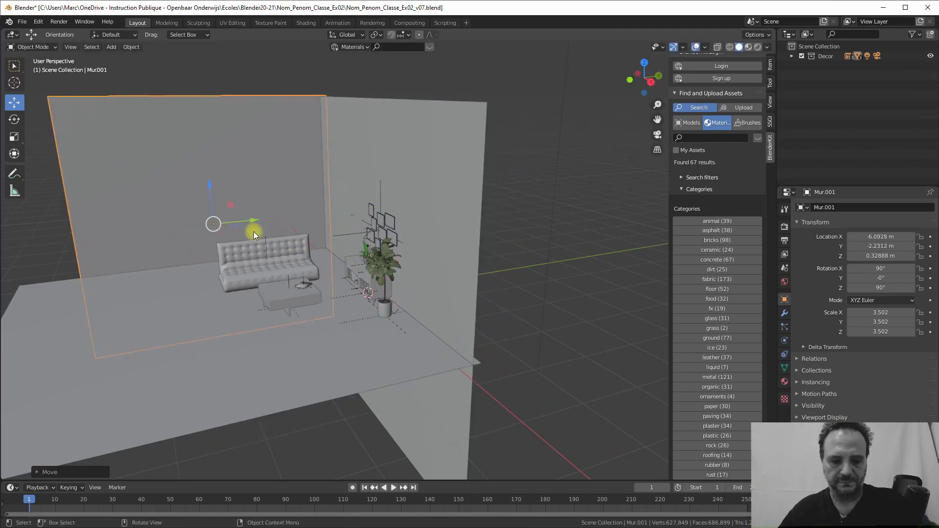
key("s")
key("y")
left_click(236, 221)
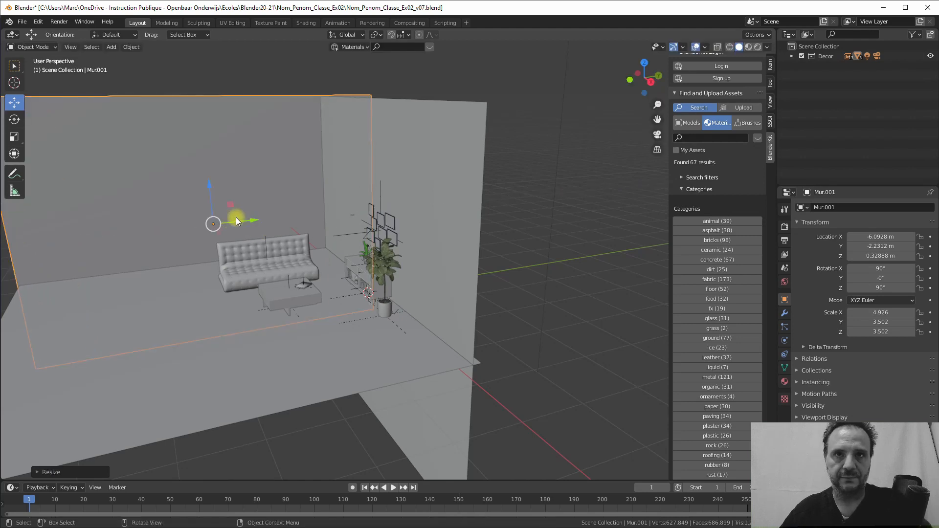
left_click_drag(237, 221, 245, 218)
- Shift the side wall inward along X toward the side edge of the back wall
middle_click_drag(245, 218, 220, 278)
key("g")
key("x")
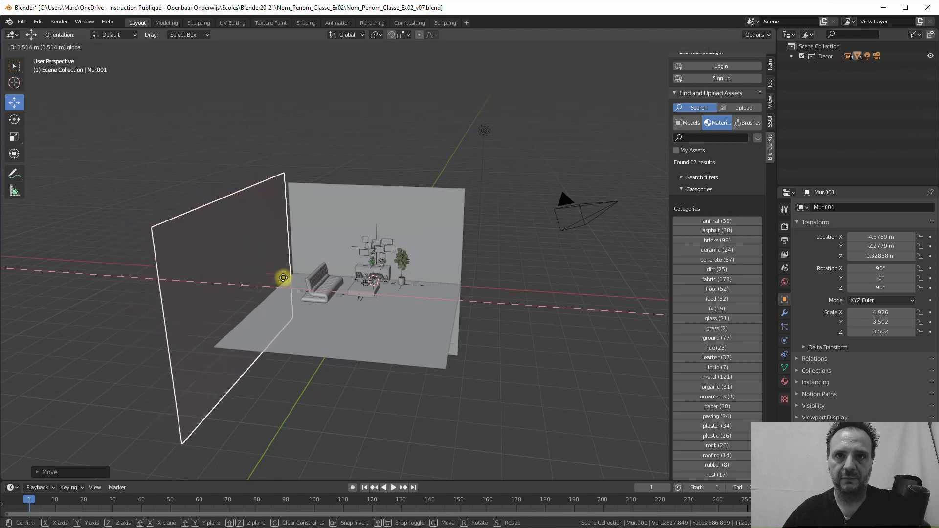
left_click(302, 273)
middle_click_drag(302, 273, 321, 262)
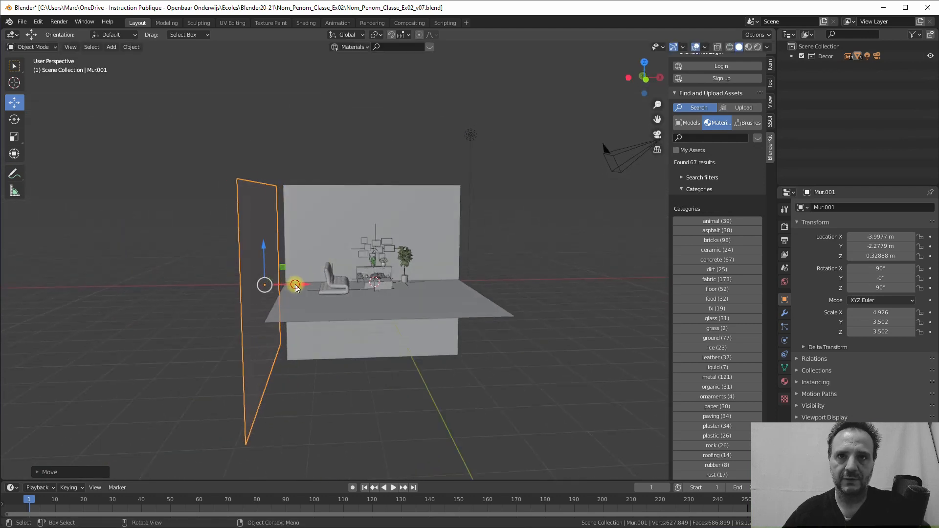
left_click_drag(295, 287, 319, 275)
- Duplicate the back wall and move the copy along Y to about -6.51 m, near the opposite edge of the floor
middle_click_drag(318, 275, 419, 262)
left_click(429, 242)
key("shift+d")
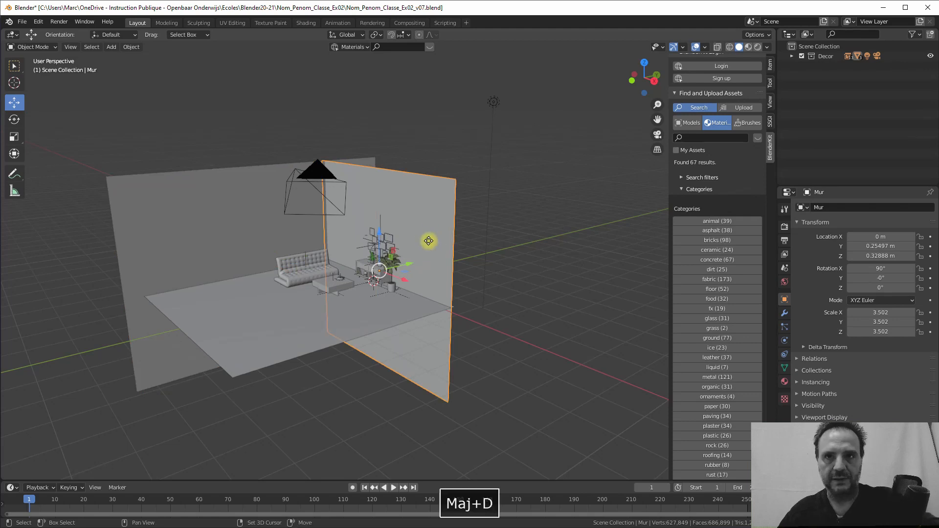
key("g")
key("y")
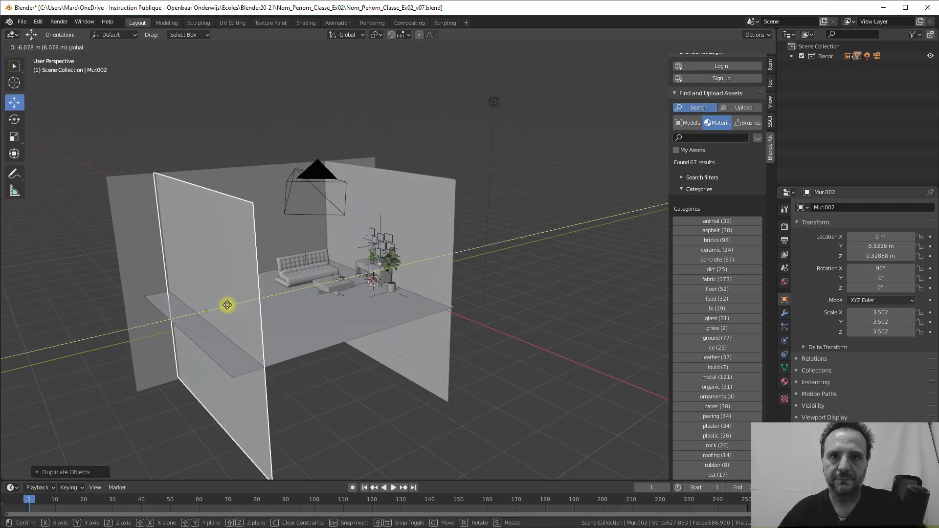
left_click(230, 300)
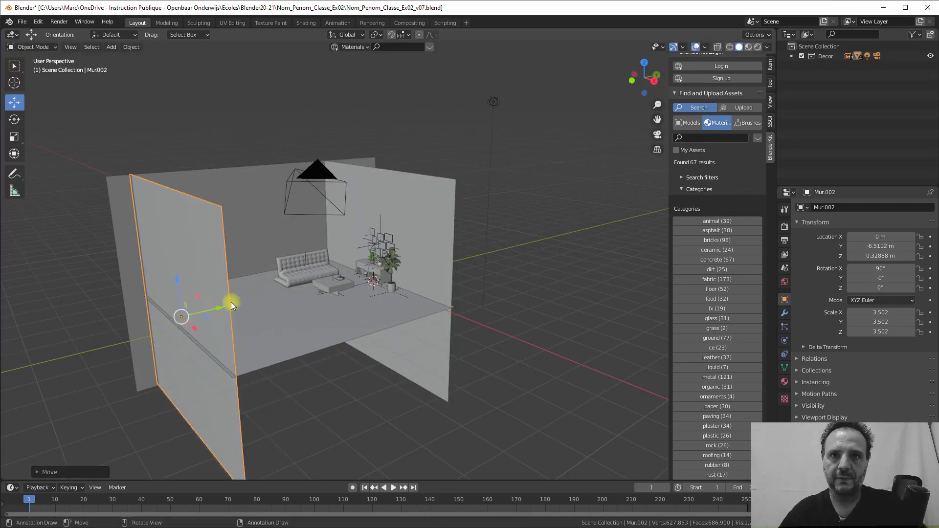
- Add a grid mesh to the scene for the room's open side
middle_click_drag(230, 300, 347, 320)
middle_click_drag(277, 198, 314, 285)
middle_click_drag(315, 285, 346, 315, "shift")
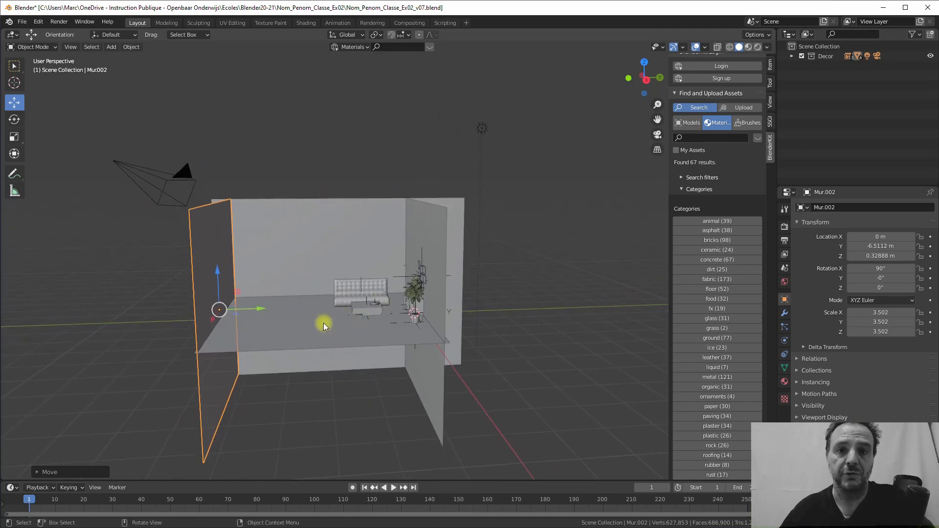
middle_click_drag(318, 274, 263, 215)
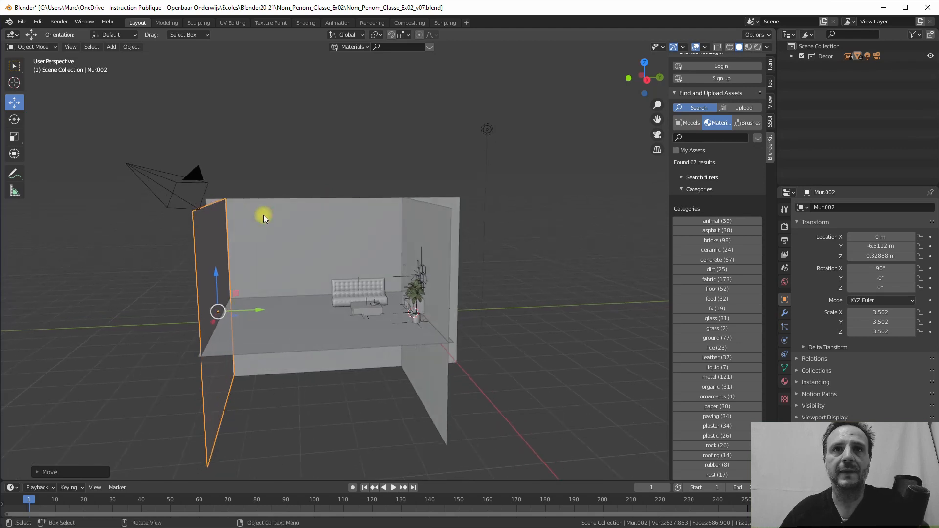
left_click(129, 47)
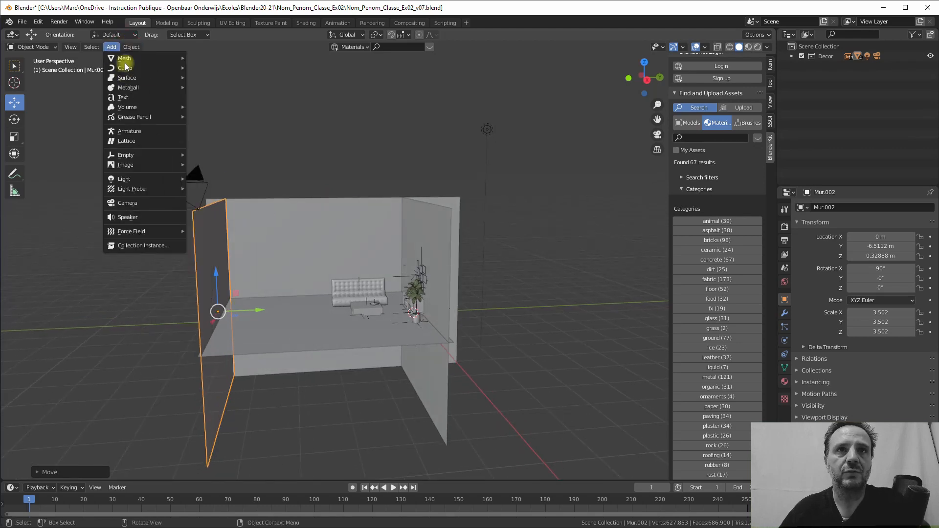
mouse_move(126, 64)
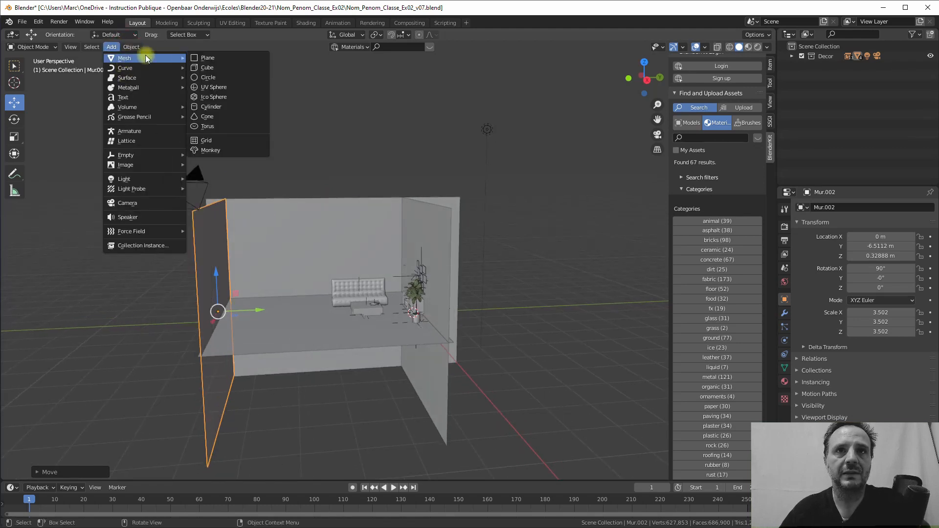
left_click(206, 141)
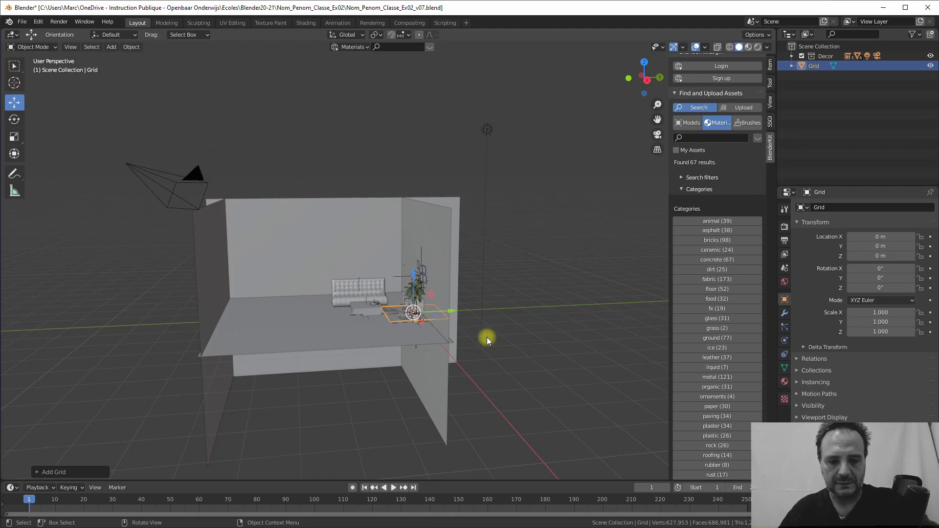
- Rotate the grid 90° about the Y axis to stand it upright and scale it uniformly to about 3.28
key("r")
key("y")
key("9")
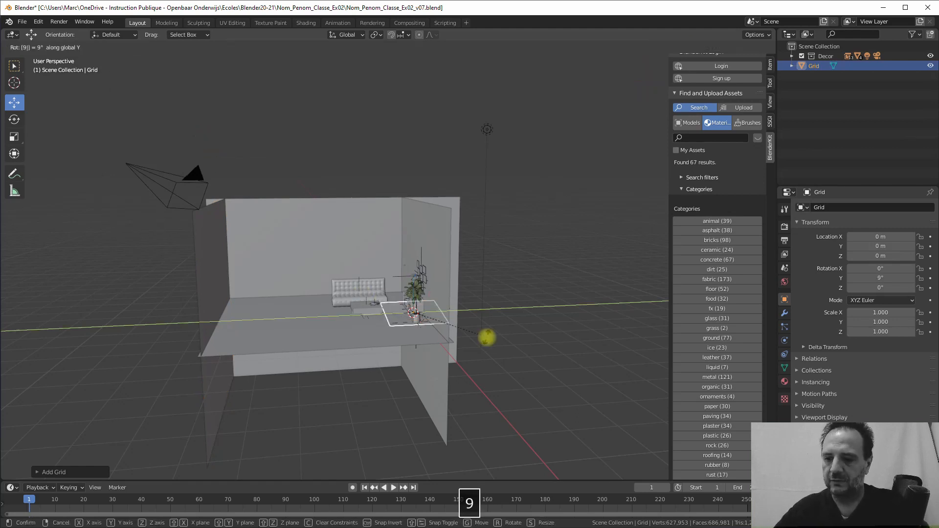
key("0")
key("Return")
key("s")
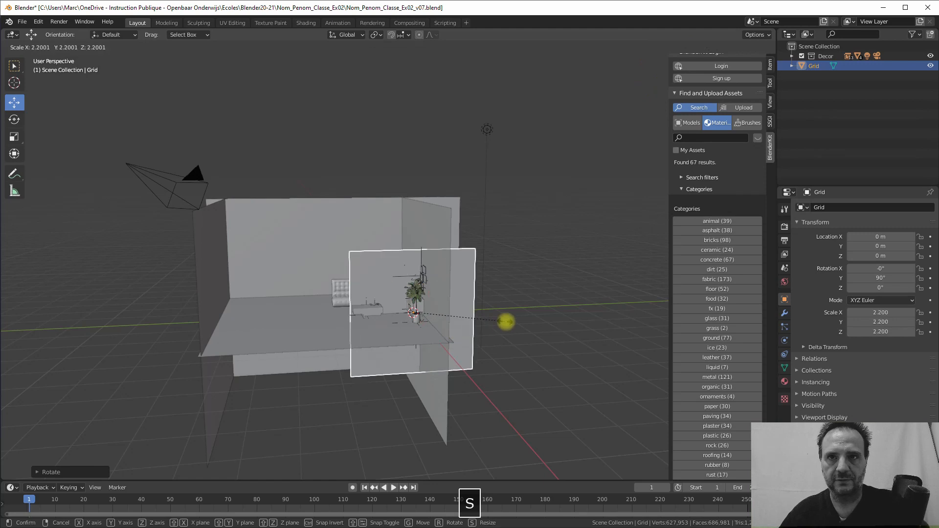
left_click(547, 321)
- Move the upright grid to the room's open side at about X 3.07 m, Y -3.19 m and scale it to about 3.68
key("g")
key("y")
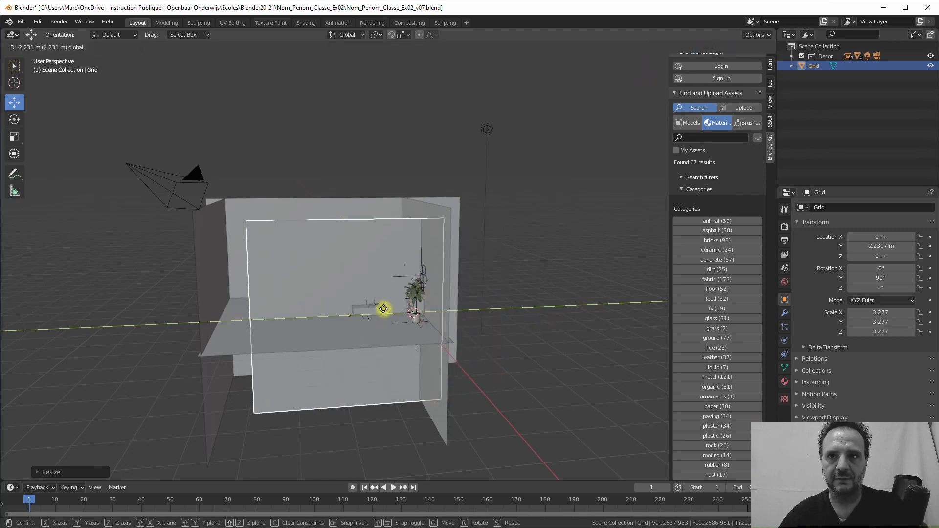
left_click(397, 324)
middle_click_drag(397, 324, 374, 339)
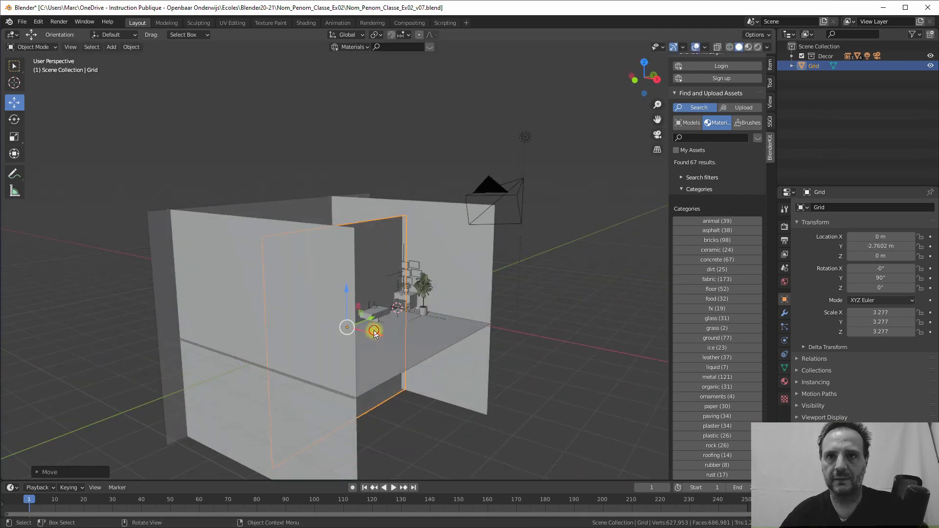
left_click_drag(373, 332, 468, 347)
middle_click_drag(468, 346, 380, 336)
mouse_move(377, 335)
left_mouse_down()
mouse_move(395, 334)
mouse_move(374, 336)
left_mouse_up()
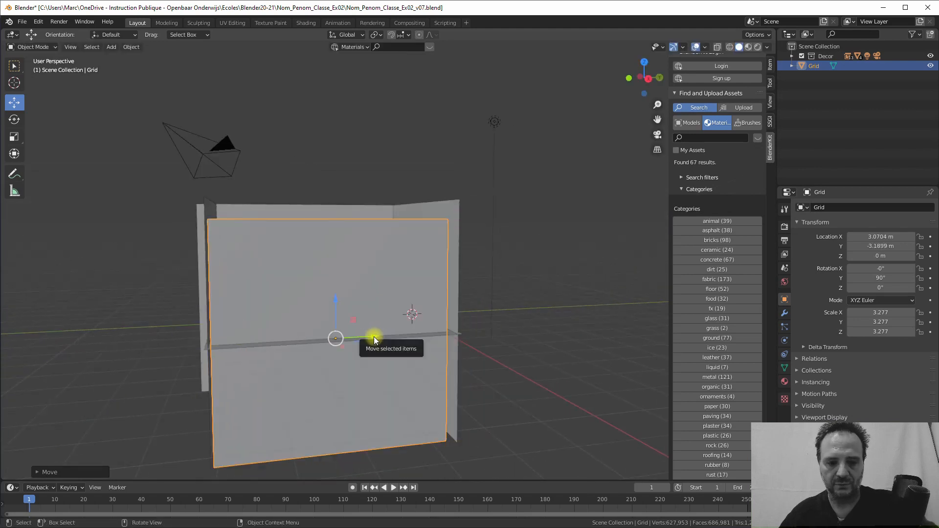
key("s")
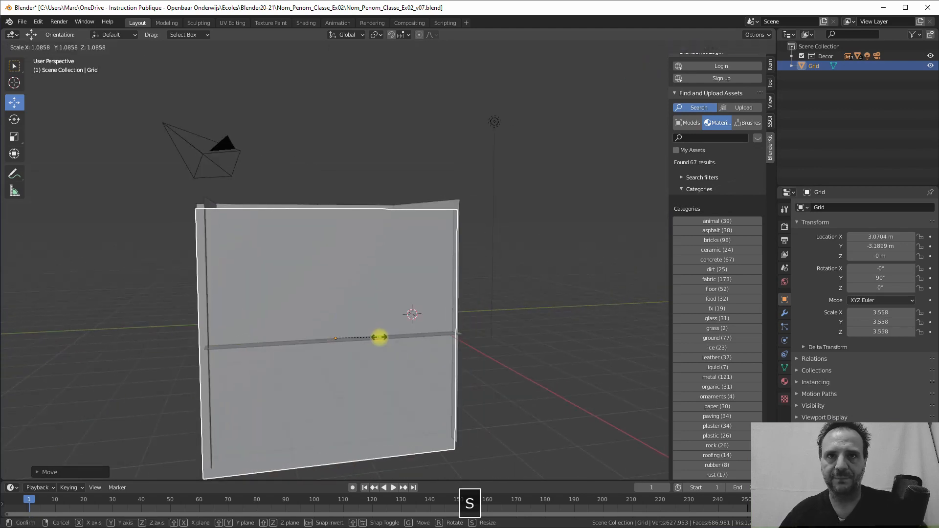
left_click(364, 330)
- Cut a window opening in the upright grid by deleting a block of faces three wide and four high from its upper half
key("Tab")
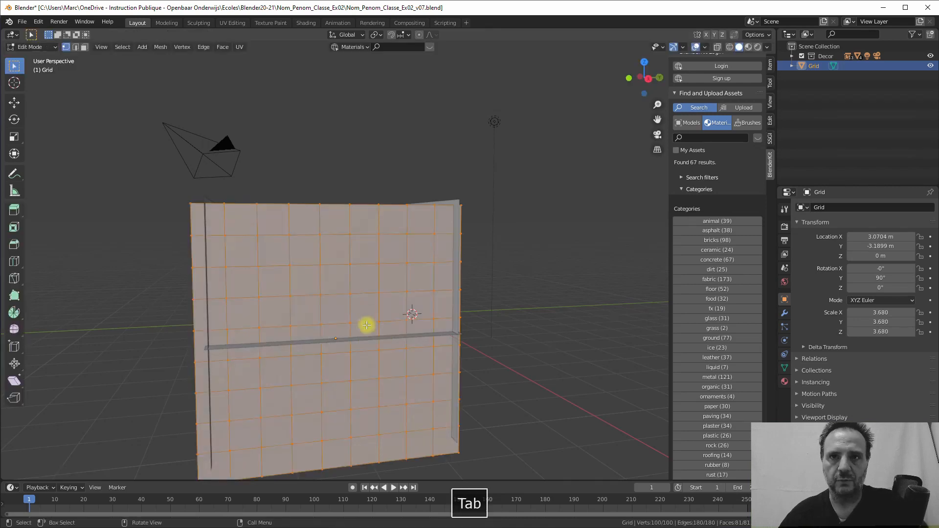
middle_click_drag(367, 325, 322, 278)
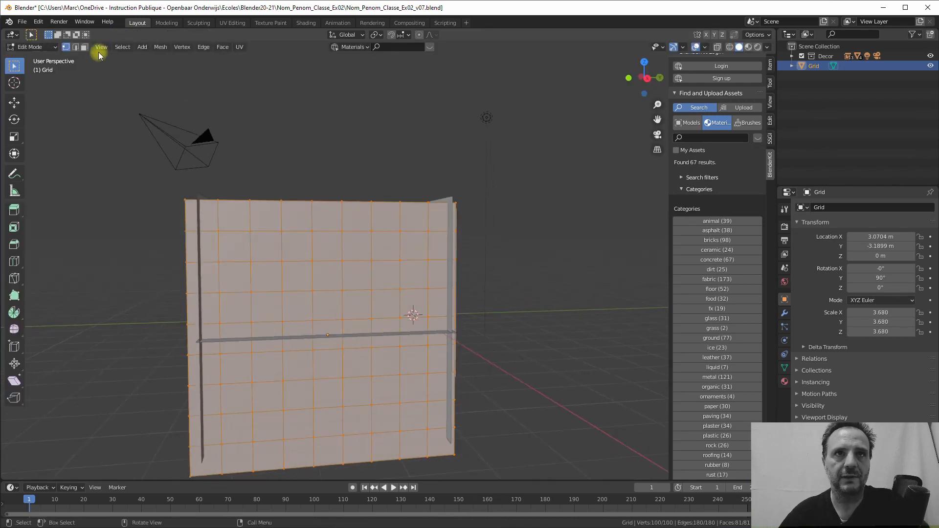
left_click(342, 271)
left_click(357, 275, "shift")
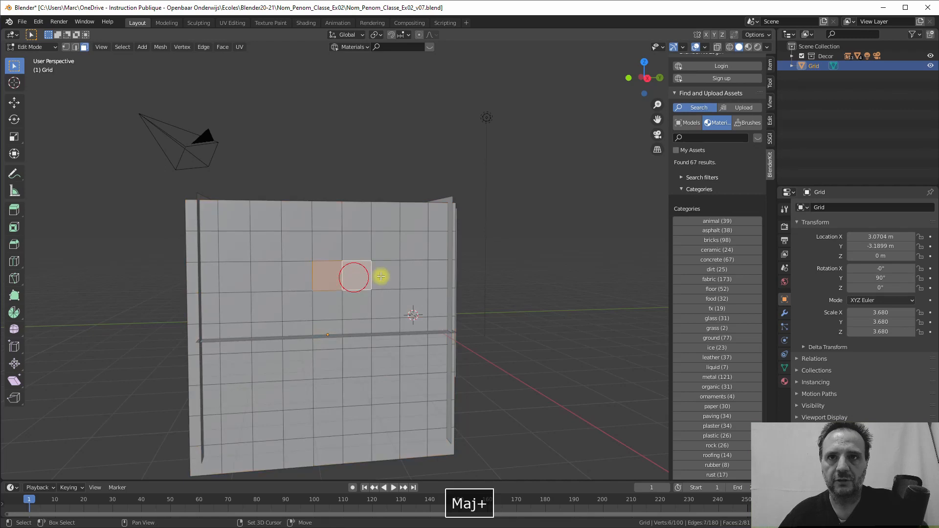
left_click(382, 274, "shift")
left_click(378, 325, "shift")
left_click(382, 306, "shift")
left_click(356, 304, "shift")
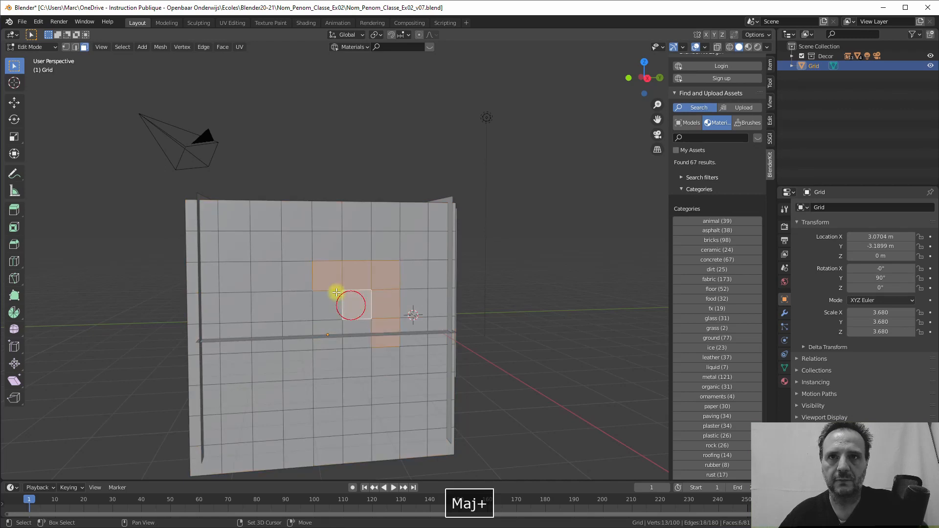
left_click(329, 247, "shift")
left_click(393, 243, "shift")
left_click(359, 248, "shift")
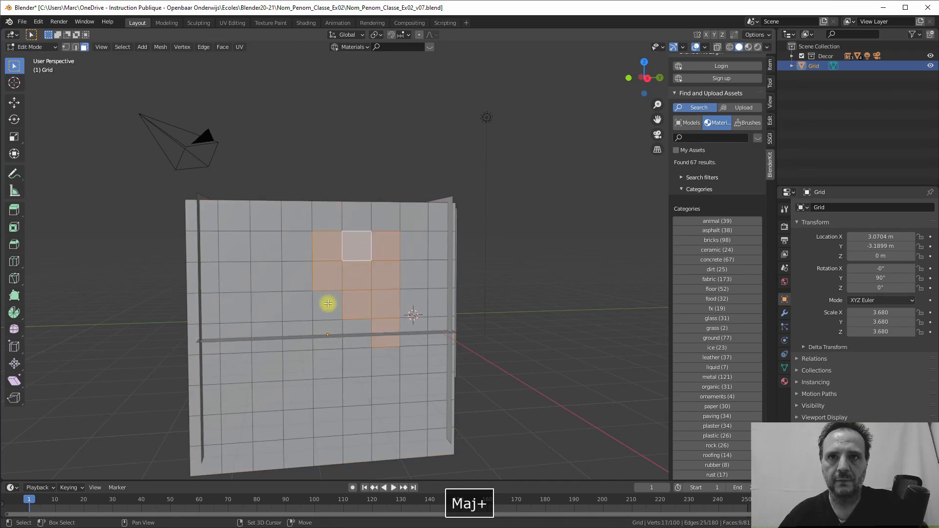
left_click(325, 304, "shift")
left_click(326, 320, "shift")
left_click(330, 327, "shift")
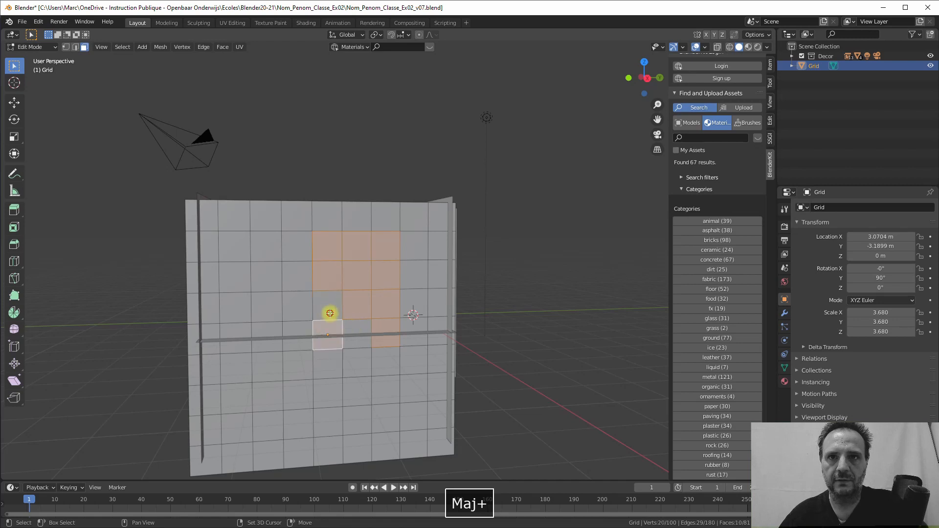
left_click(329, 312, "shift")
left_click(357, 331, "shift")
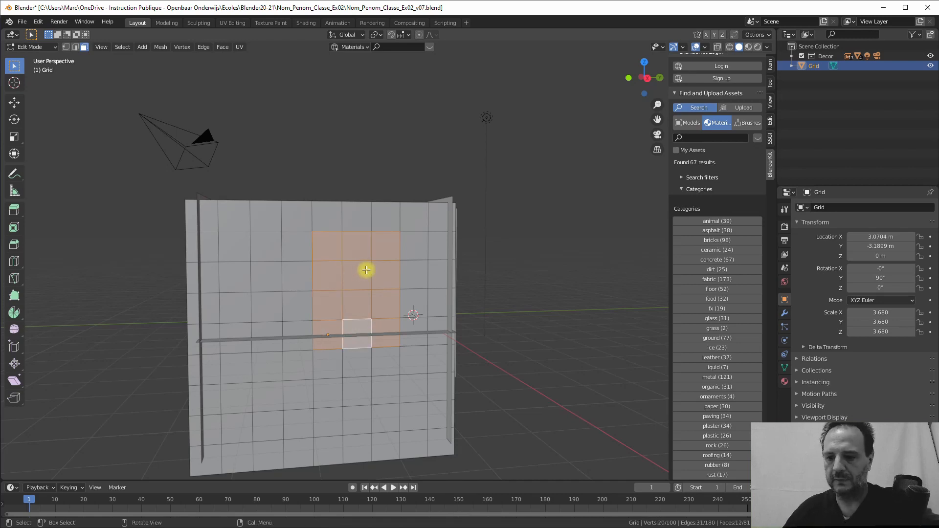
key("Delete")
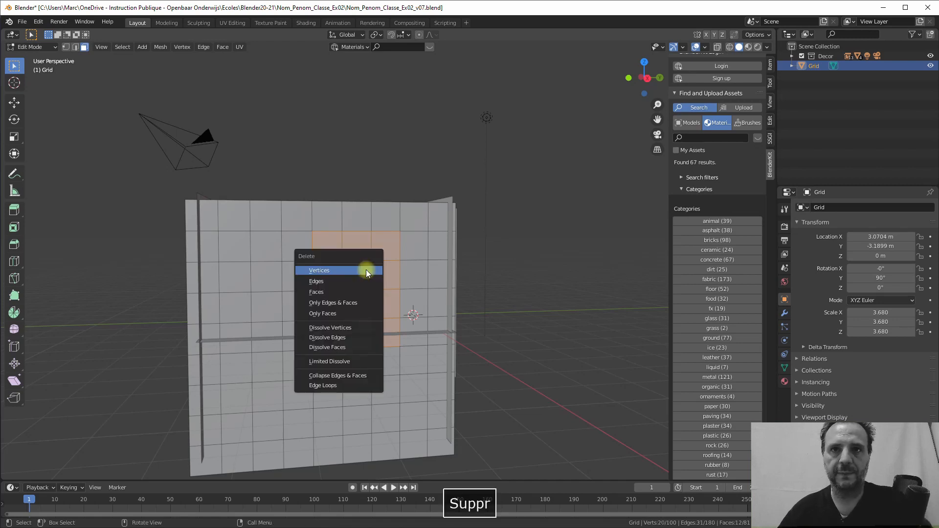
left_click(341, 291)
- Leave mesh editing and shift the wall with the opening along X to about 3.28 m
middle_click_drag(348, 267, 572, 250)
middle_click_drag(361, 261, 476, 245)
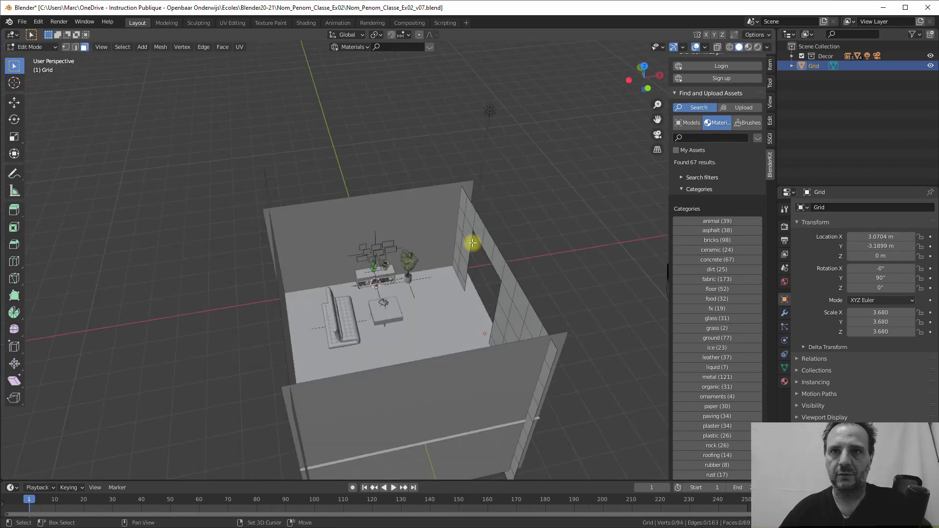
middle_click_drag(413, 251, 450, 303, "shift")
key("Tab")
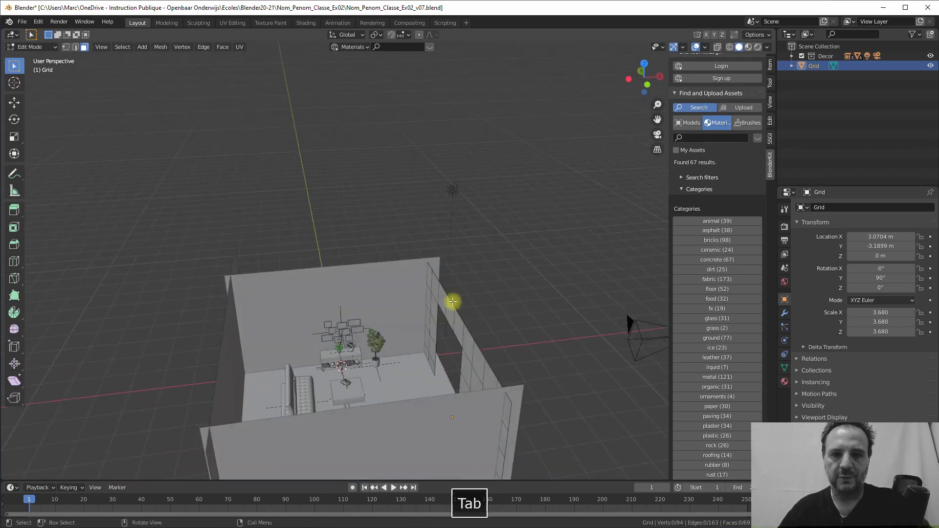
left_click_drag(484, 416, 497, 411)
middle_click_drag(439, 349, 426, 342)
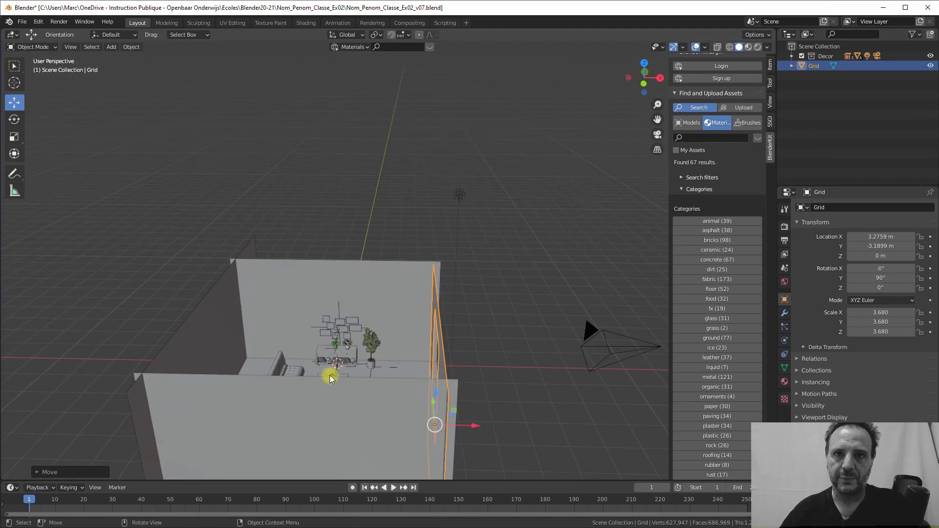
- Rename the grid object as Murfenetre
left_click(279, 382)
middle_click_drag(306, 382, 285, 248)
scroll(280, 368, "up", 5)
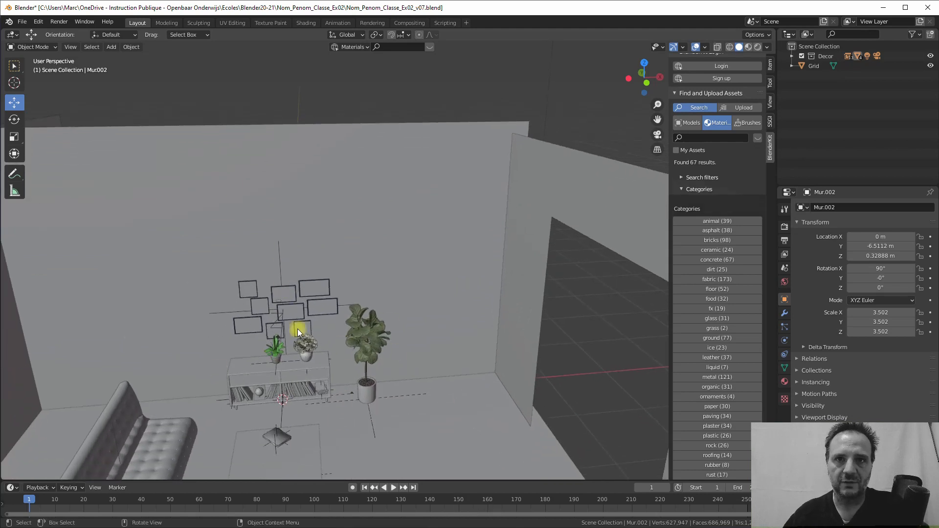
middle_click_drag(298, 330, 296, 349)
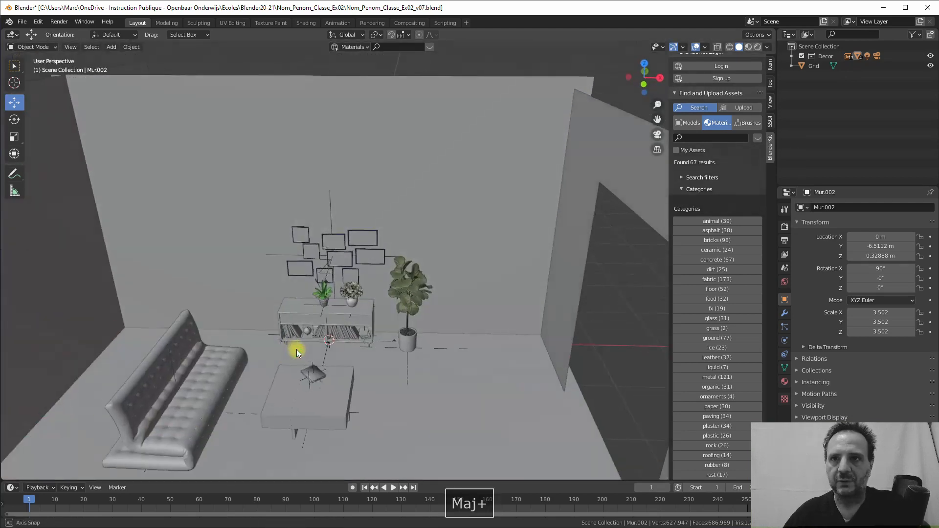
left_click(805, 66)
double_click(812, 66)
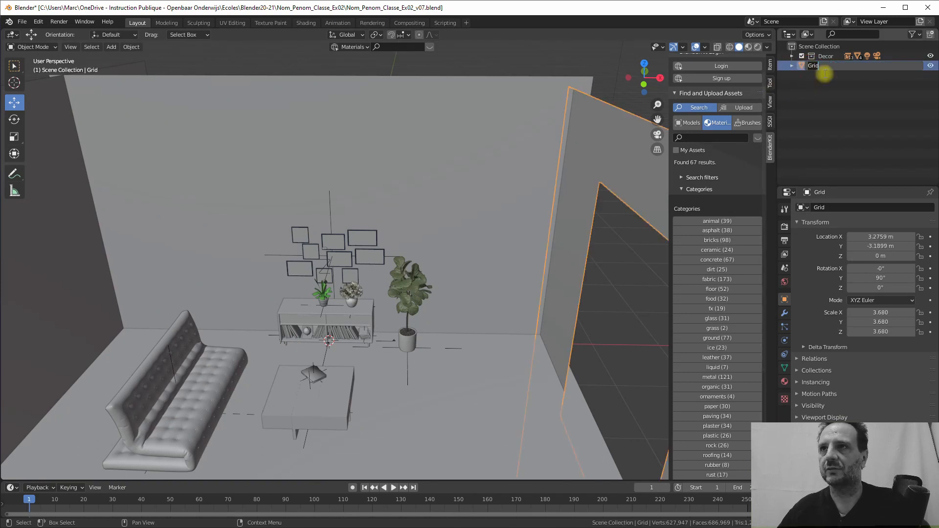
type("Mur")
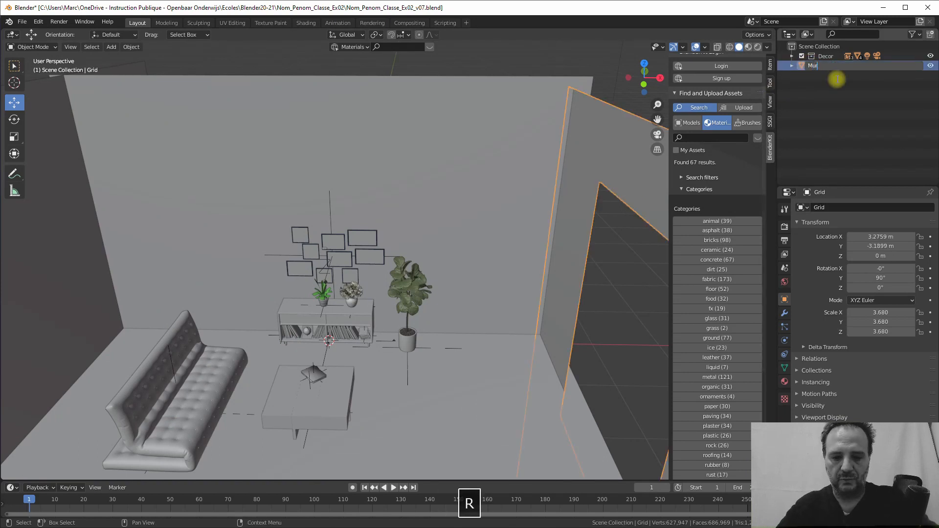
type("fenetre")
key("Return")
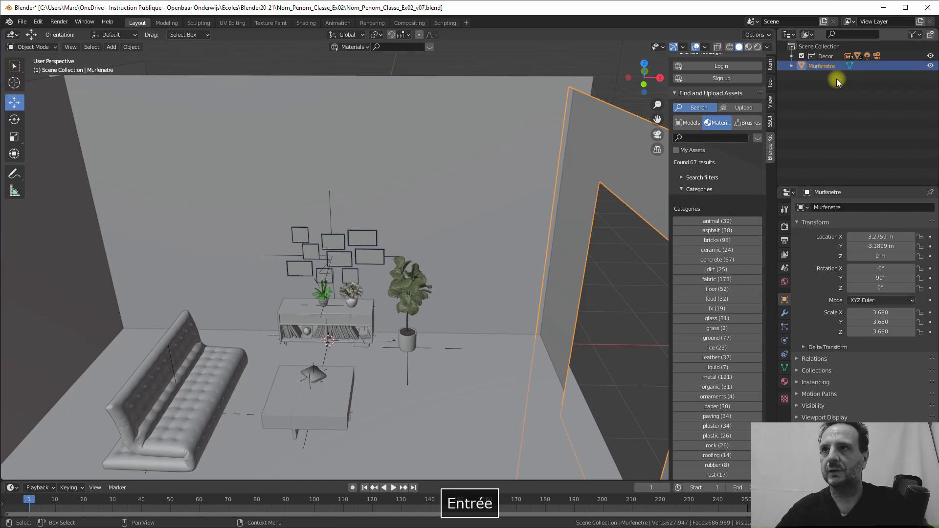
- Put the Murfenetre object into the Decor collection and expand that collection to show its contents
left_click_drag(823, 69, 826, 60)
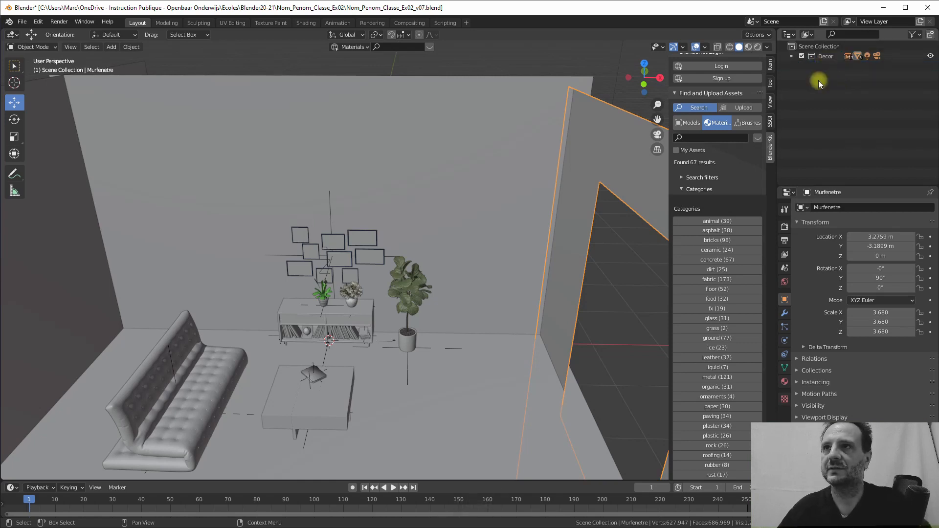
left_click(791, 57)
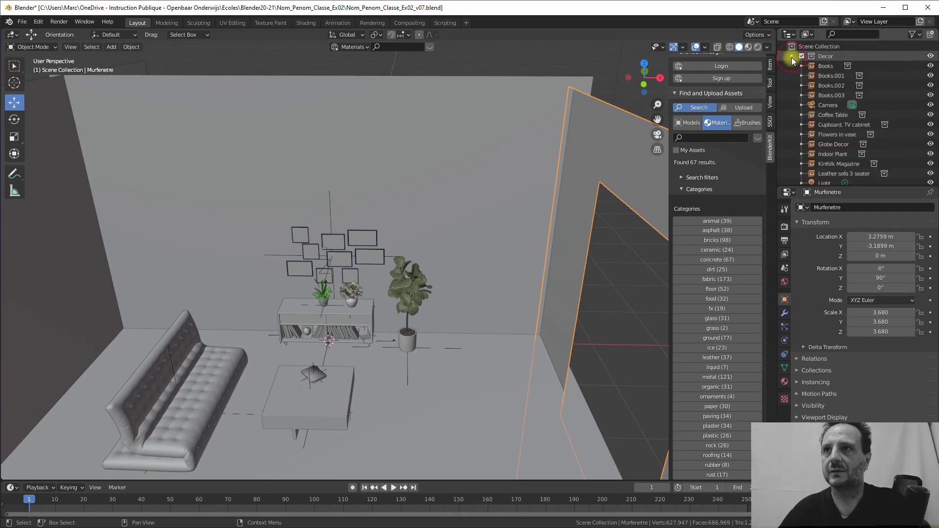
scroll(827, 122, "down", 3)
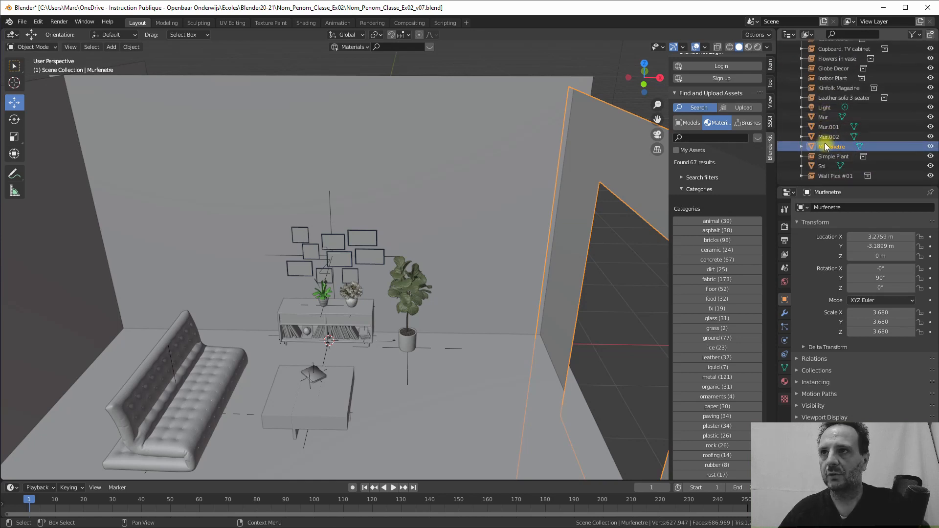
- Add a plane mesh for the ceiling and scale it uniformly to about -6.07 so it covers the room
middle_click_drag(539, 242, 368, 254)
left_click(414, 185)
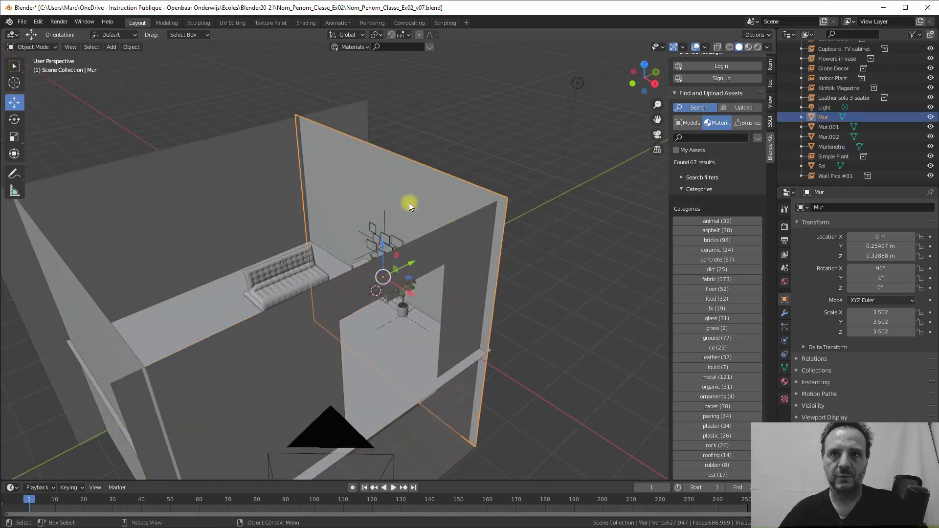
left_click(272, 209)
middle_click_drag(268, 265, 283, 254)
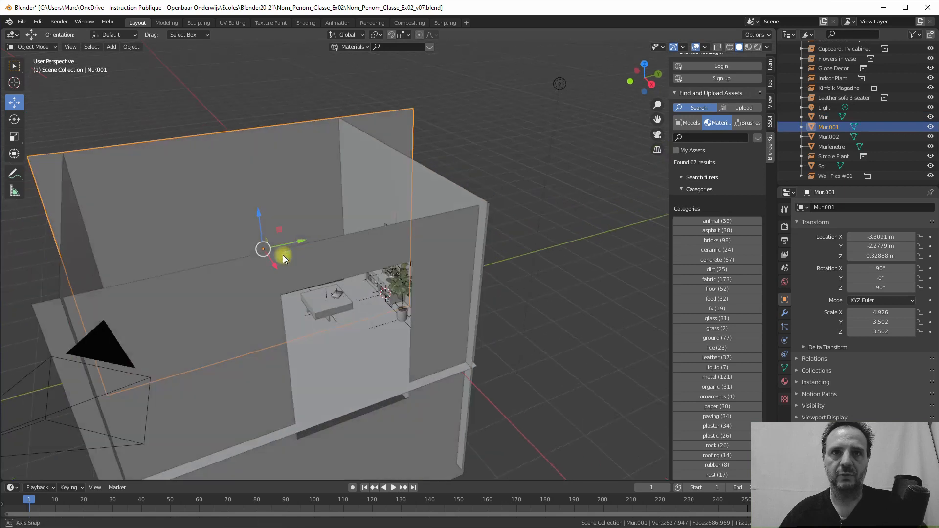
left_click(131, 47)
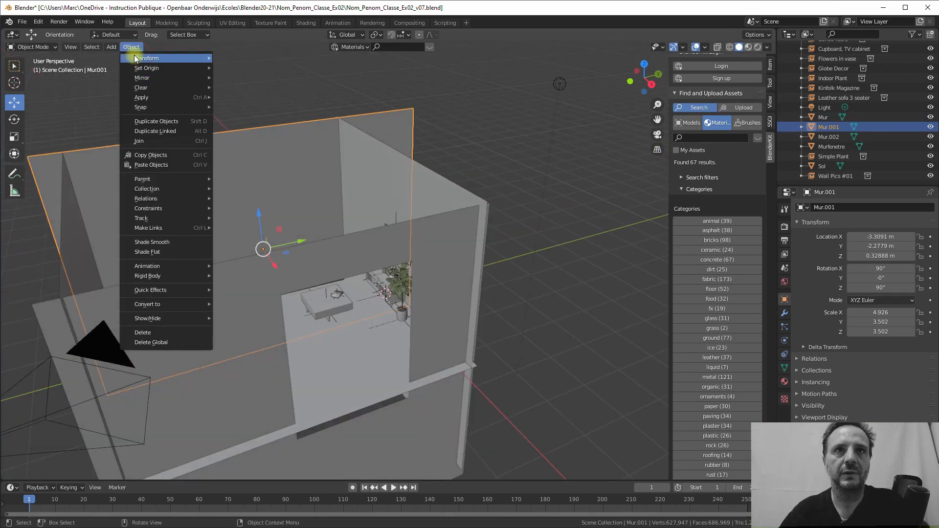
mouse_move(109, 47)
mouse_move(173, 58)
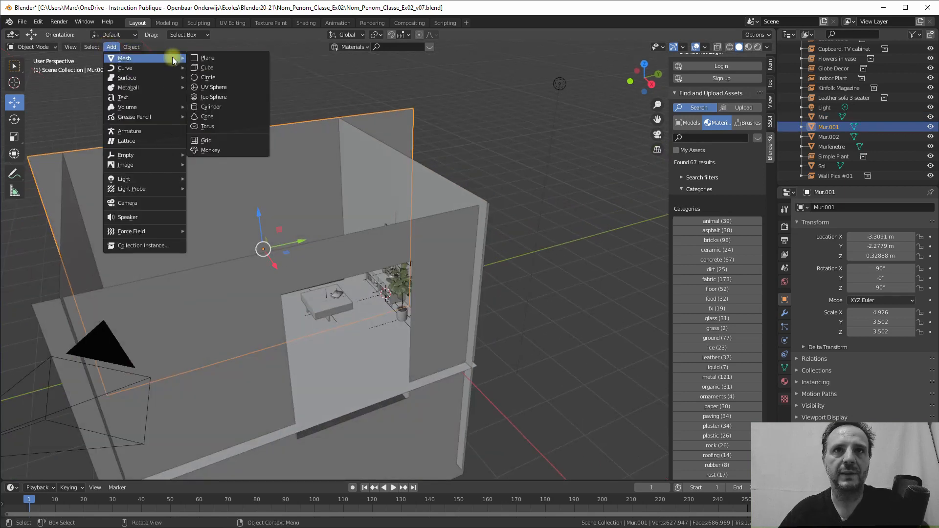
left_click(208, 58)
key("s")
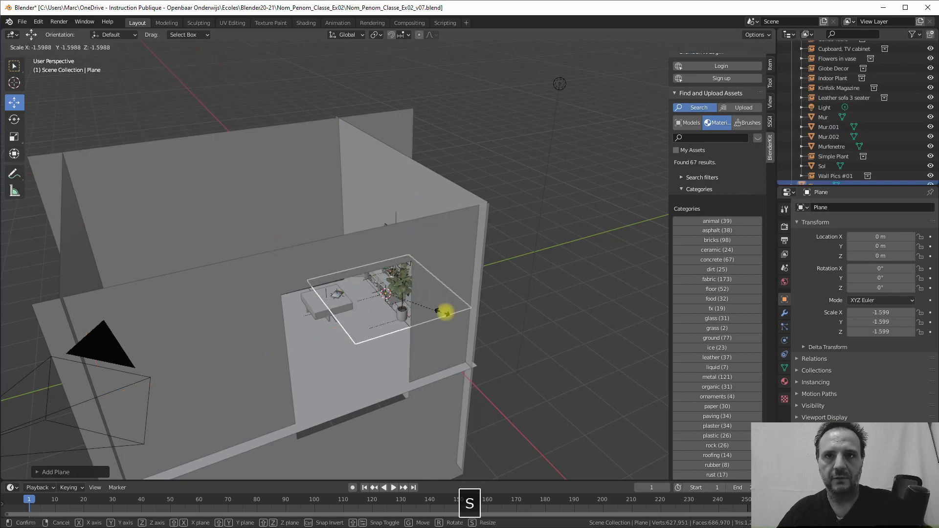
left_click(607, 303)
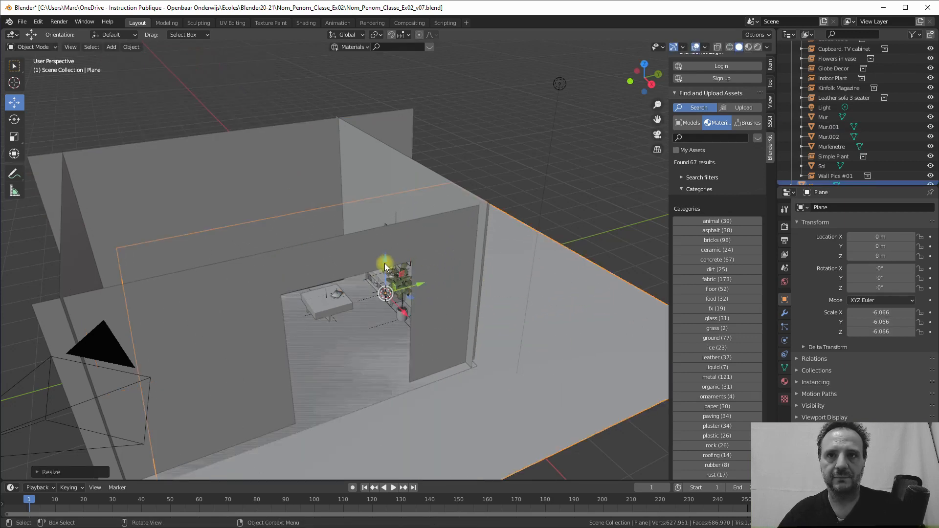
- Raise the new plane to about Z 3.75 m and shift it along Y to about -1.74 m, over the walls
left_click_drag(385, 267, 379, 127)
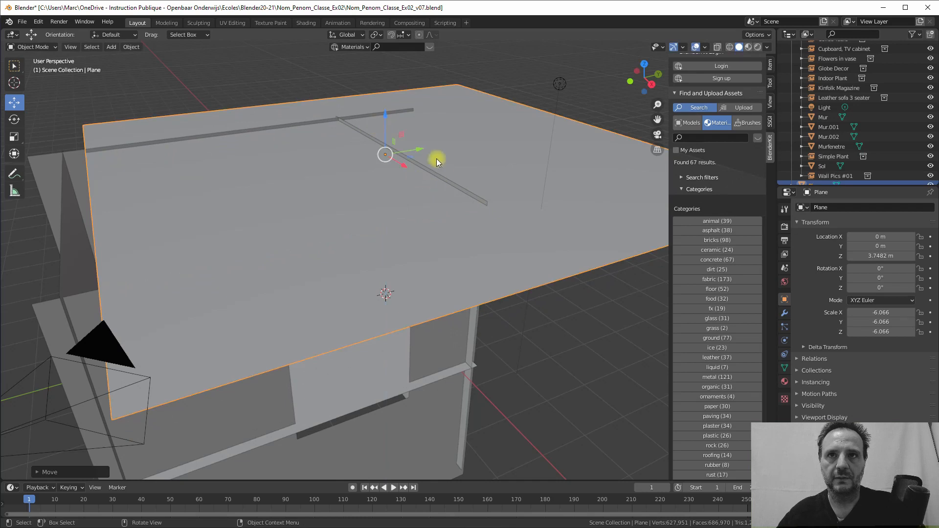
left_click_drag(421, 149, 371, 198)
middle_click_drag(371, 198, 398, 187)
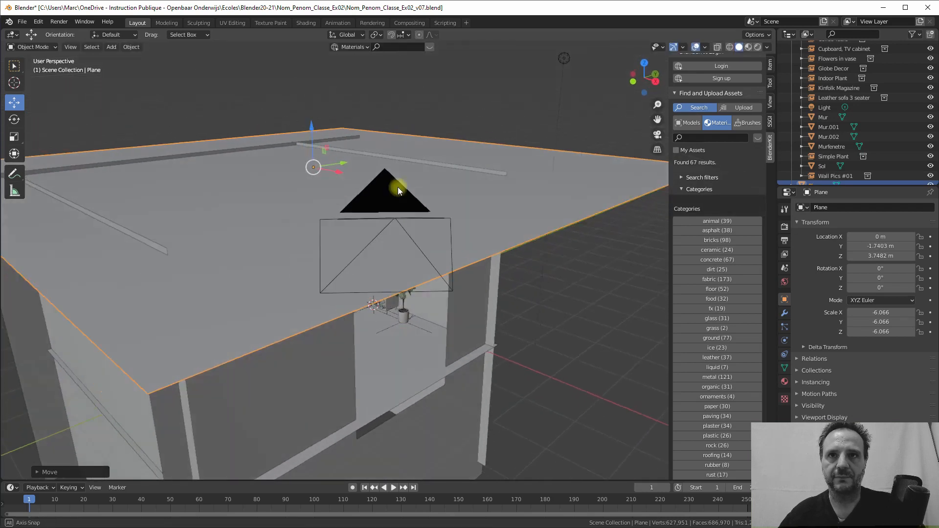
- Raise the Murfenetre wall to about Z 0.17 m so it reaches the ceiling
scroll(397, 181, "up", 6)
left_click(318, 157)
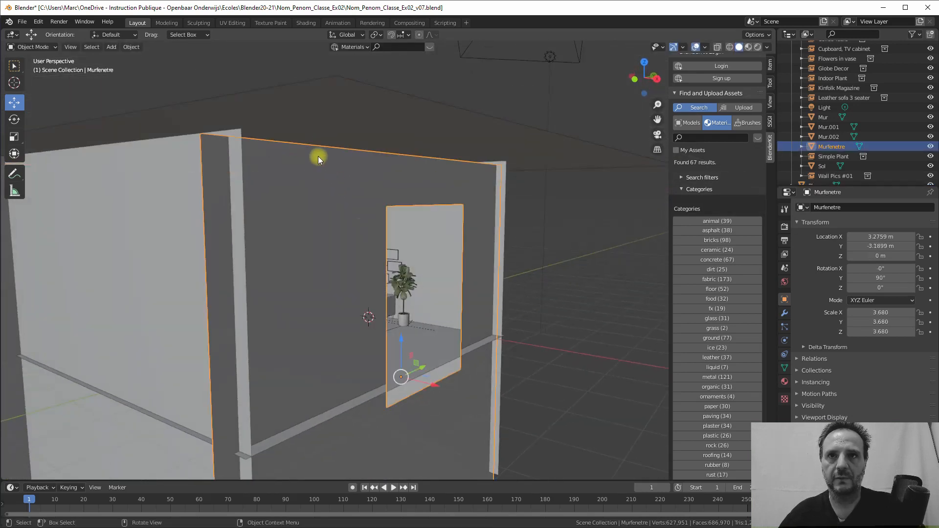
left_click_drag(403, 341, 394, 321)
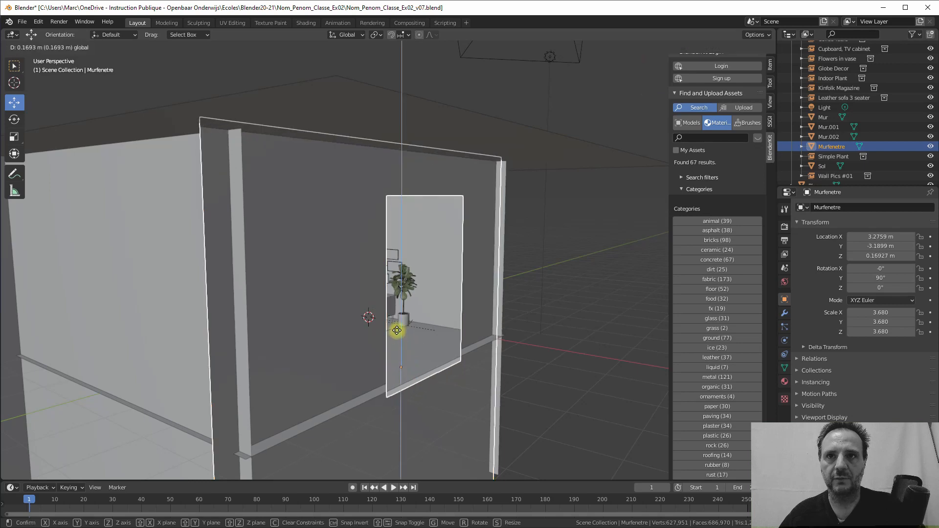
- Examine the room interior from several angles, including the cabinet, its decorations and the picture frames on the wall
middle_click_drag(394, 321, 447, 268)
scroll(421, 264, "down", 2)
middle_click_drag(447, 267, 449, 290, "shift")
mouse_move(354, 290)
middle_mouse_down()
mouse_move(346, 295)
mouse_move(360, 297)
middle_mouse_up()
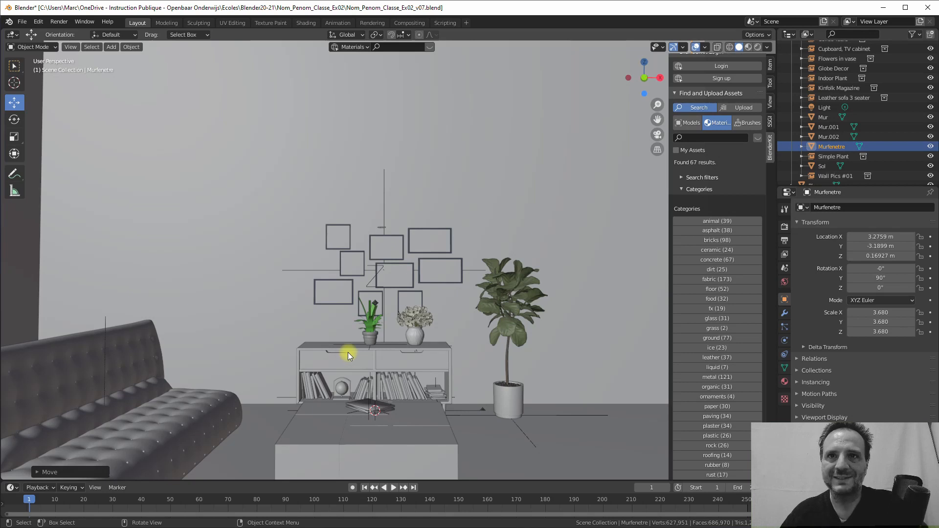
middle_click_drag(354, 325, 349, 336)
scroll(359, 323, "down", 2)
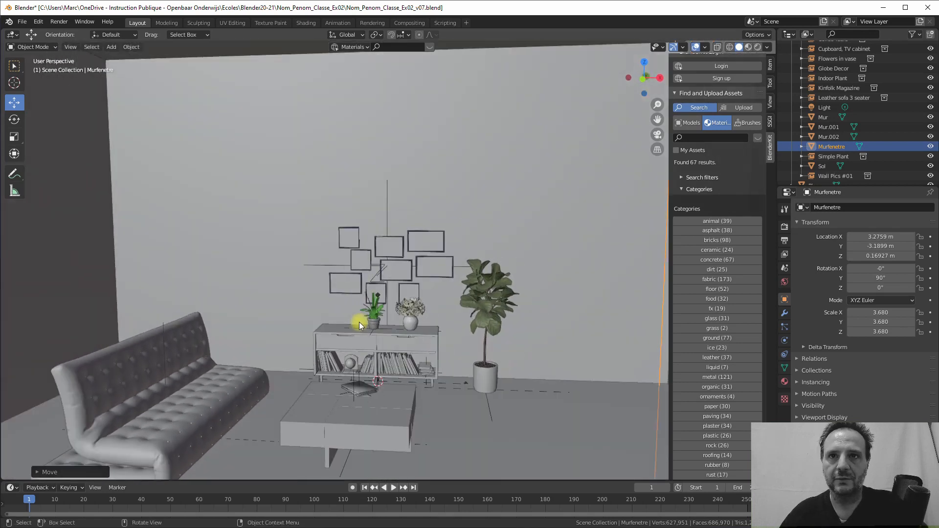
scroll(361, 278, "up", 6)
middle_click_drag(358, 262, 336, 285)
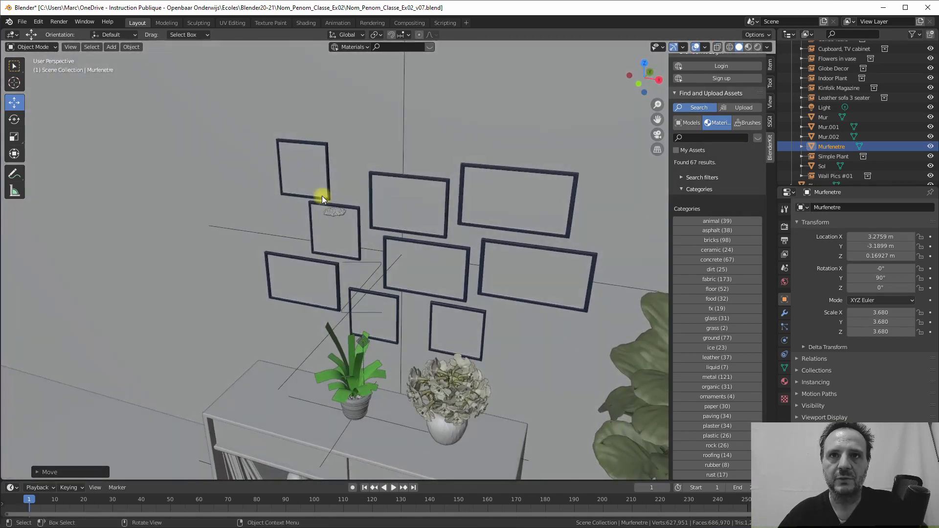
- Select the small piece floating in front of the picture frames and examine its position from several angles
left_click(329, 216)
middle_click_drag(333, 222, 365, 242)
scroll(377, 260, "up", 8)
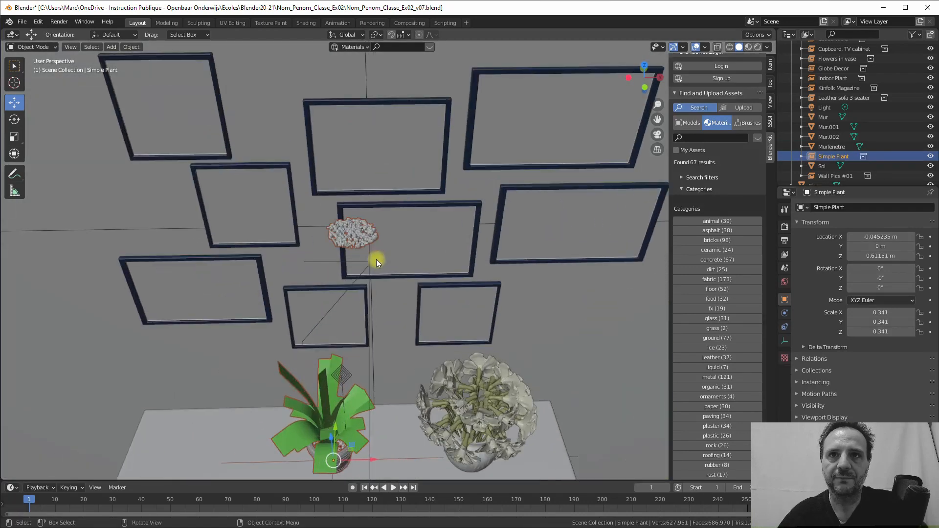
scroll(334, 257, "down", 5)
mouse_move(344, 281)
middle_mouse_down()
mouse_move(346, 268)
mouse_move(349, 300)
mouse_move(344, 183)
mouse_move(330, 275)
mouse_move(343, 273)
middle_mouse_up()
scroll(344, 228, "down", 2)
scroll(348, 222, "down", 3)
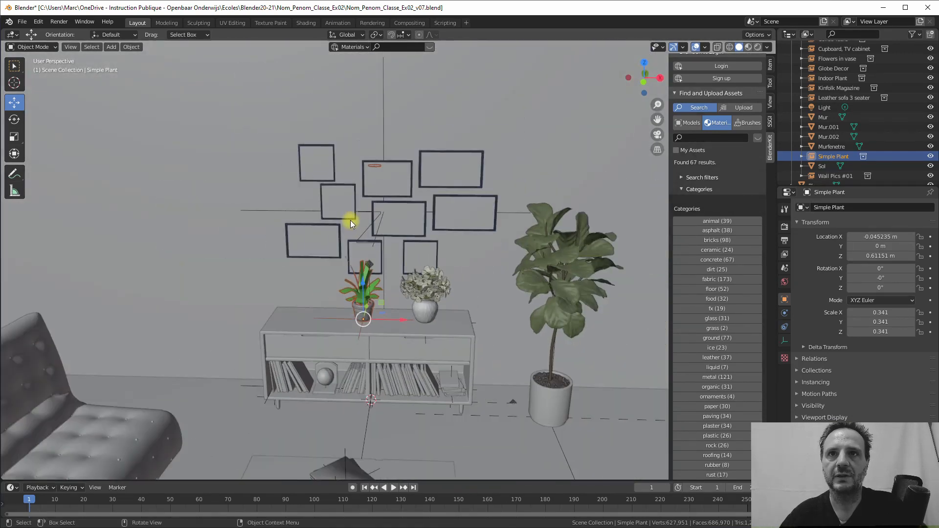
middle_click_drag(350, 221, 368, 386, "shift")
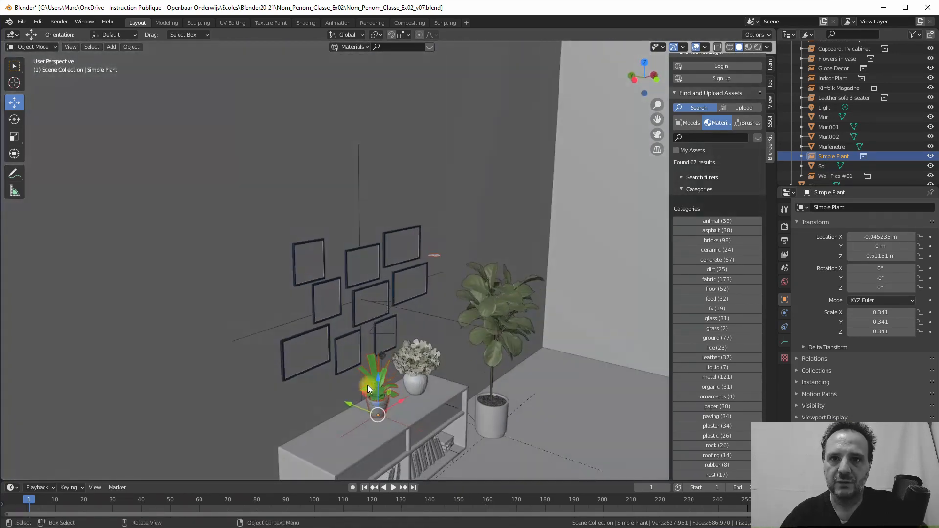
left_click(433, 257)
left_click(439, 257)
middle_click_drag(439, 258, 380, 240)
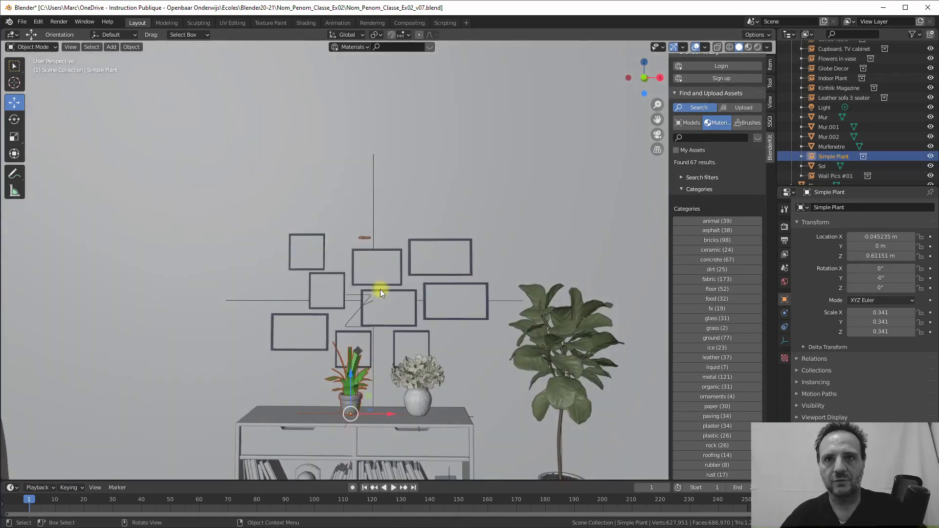
scroll(389, 292, "down", 6)
scroll(371, 285, "up", 3)
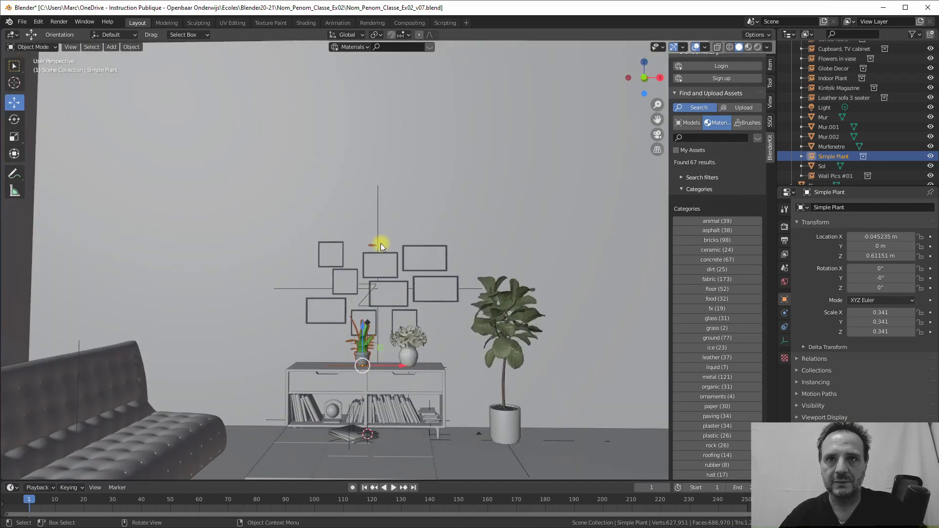
scroll(386, 276, "up", 3)
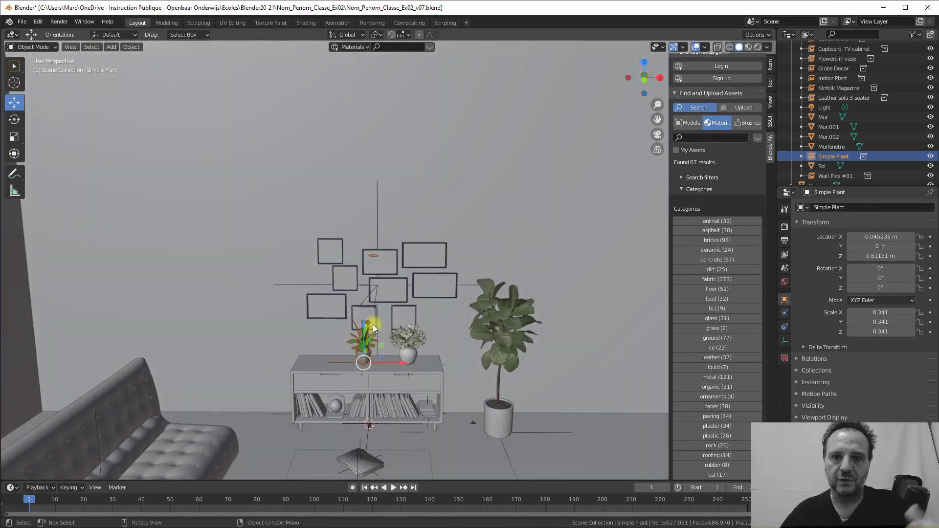
mouse_move(419, 323)
middle_mouse_down()
mouse_move(435, 320)
mouse_move(419, 331)
middle_mouse_up()
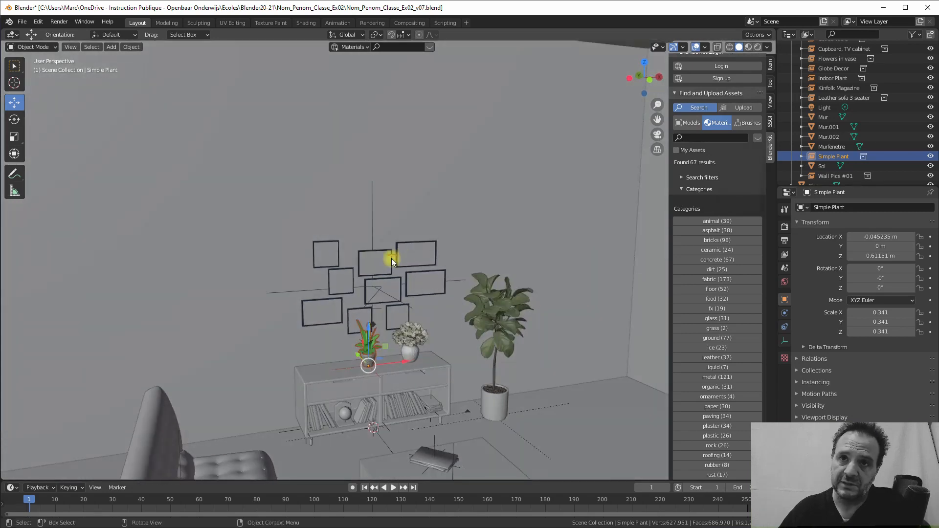
middle_click_drag(464, 341, 382, 321)
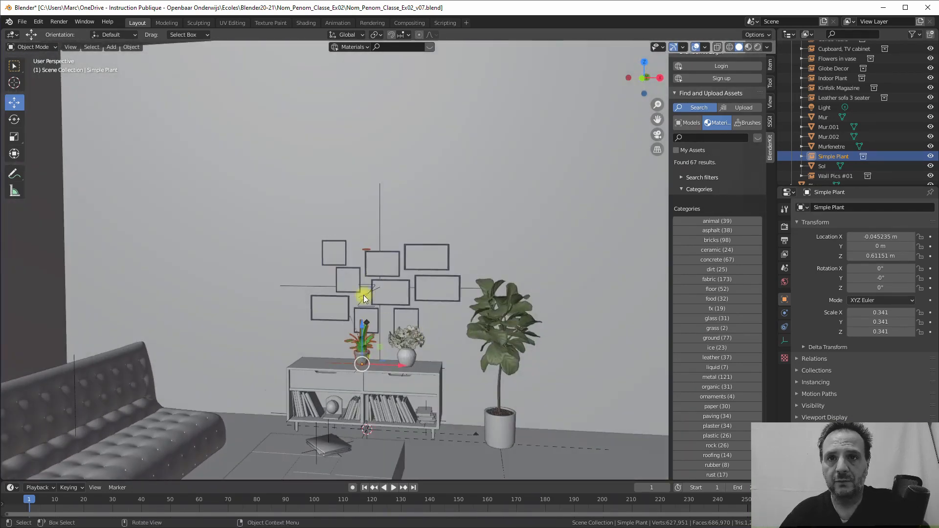
scroll(364, 298, "up", 2)
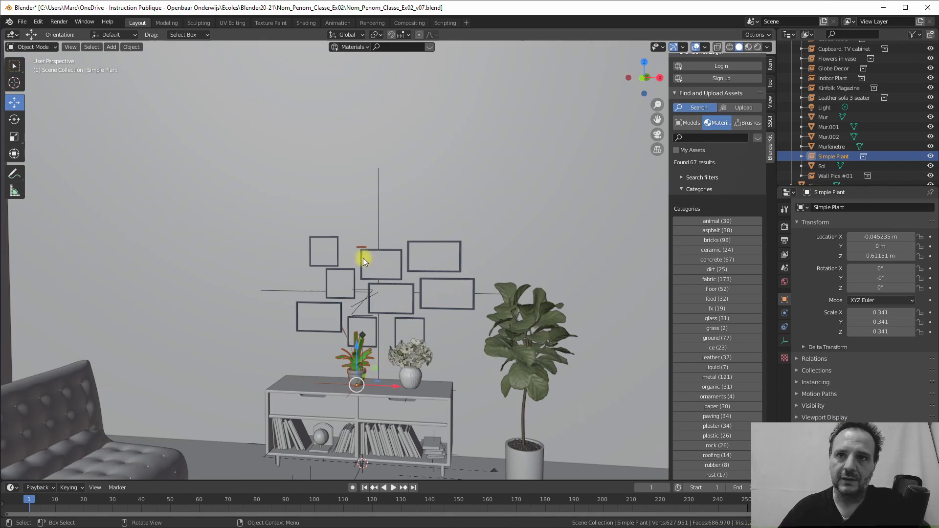
middle_click_drag(349, 242, 360, 368)
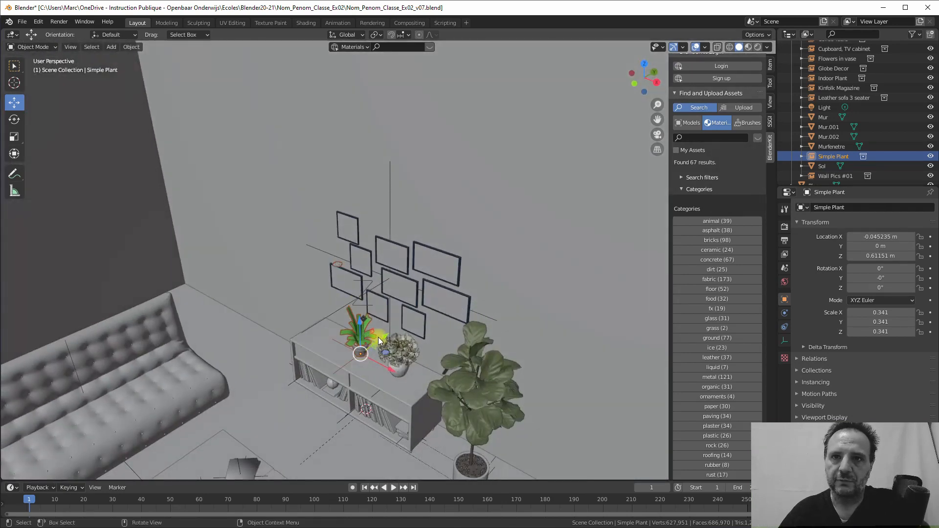
- Shift Simple Plant along Y to about 0.07 m and position the vase of flowers on the cabinet at about X 0.41 m
left_click_drag(378, 336, 392, 330)
middle_click_drag(391, 330, 433, 306)
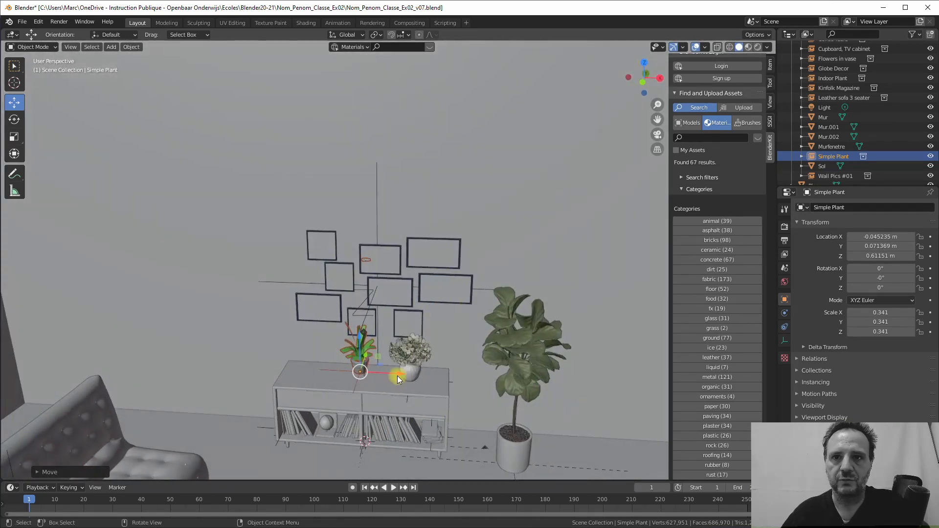
left_click_drag(397, 376, 438, 386)
left_click(410, 376)
middle_click_drag(439, 395, 462, 395)
- Collapse the Decor collection and rename the ceiling plane as Plafond
scroll(845, 105, "up", 3)
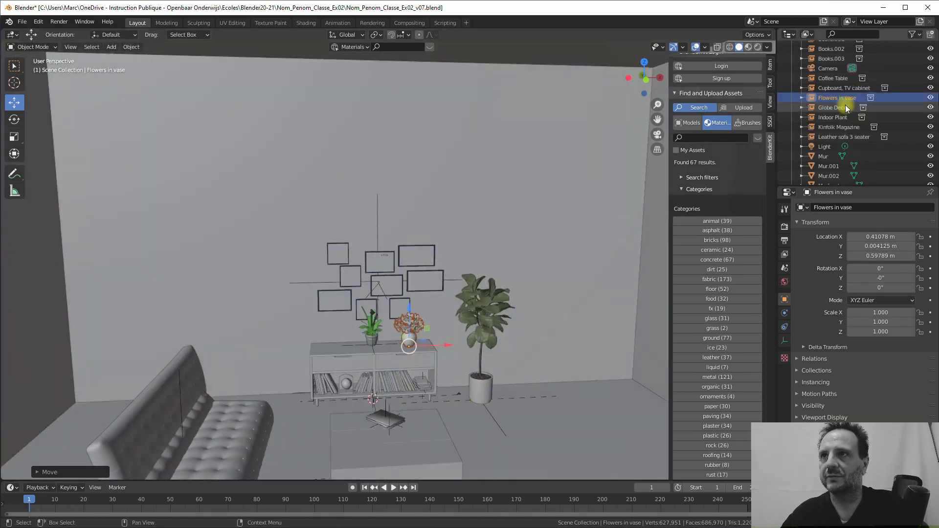
scroll(846, 104, "up", 2)
left_click(792, 56)
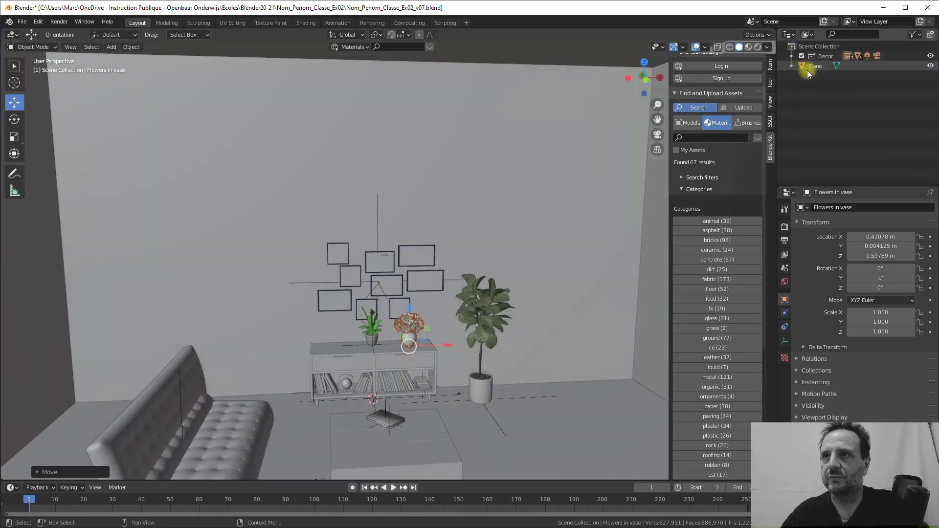
left_click(810, 66)
double_click(813, 66)
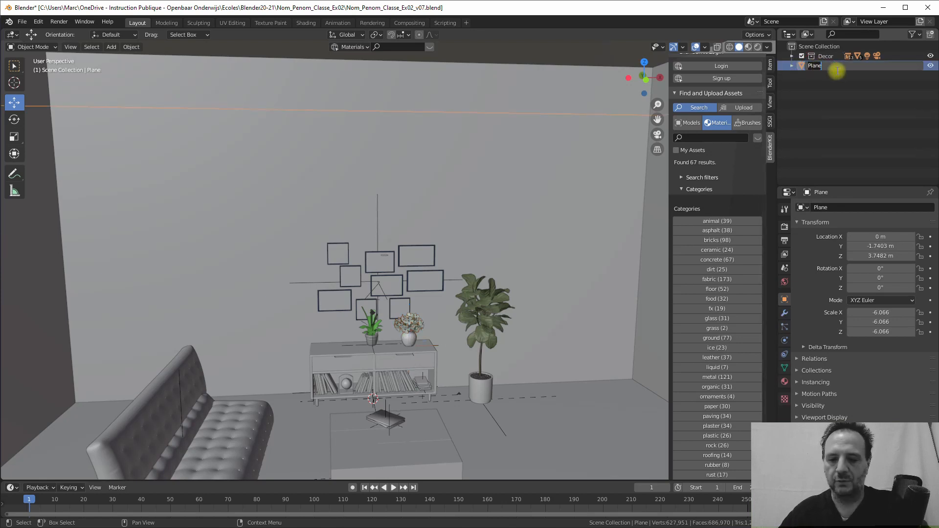
type("Pla")
key("BackSpace")
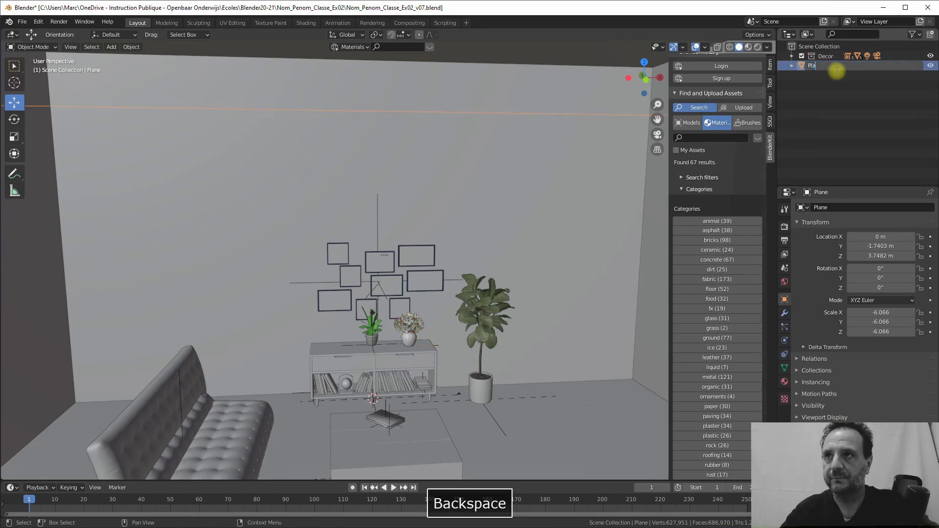
type("fond")
key("Return")
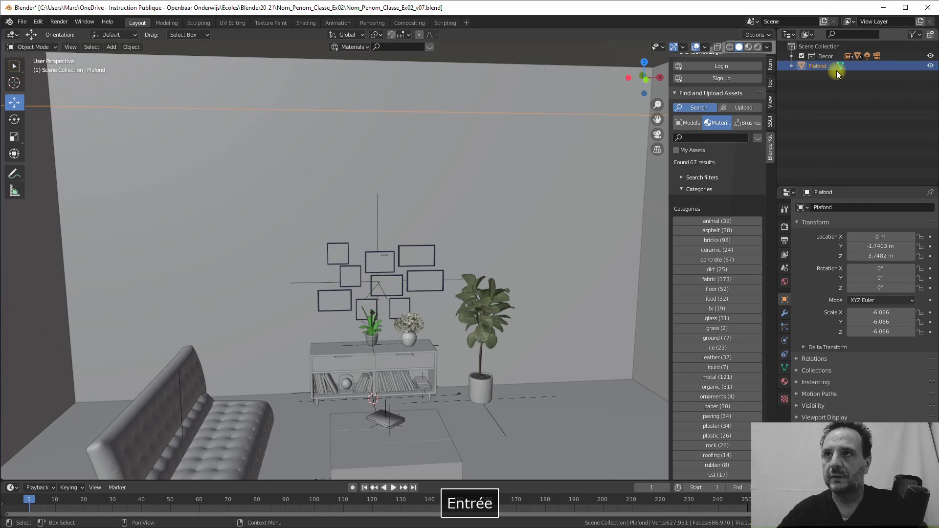
- Put the Plafond object into the Decor collection and exclude that collection from the view layer
left_click_drag(836, 67, 827, 57)
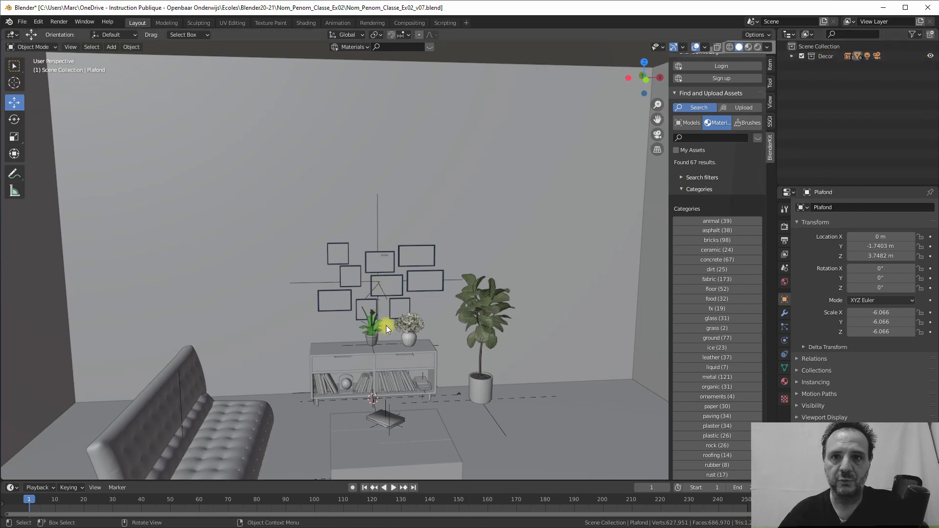
left_click(801, 56)
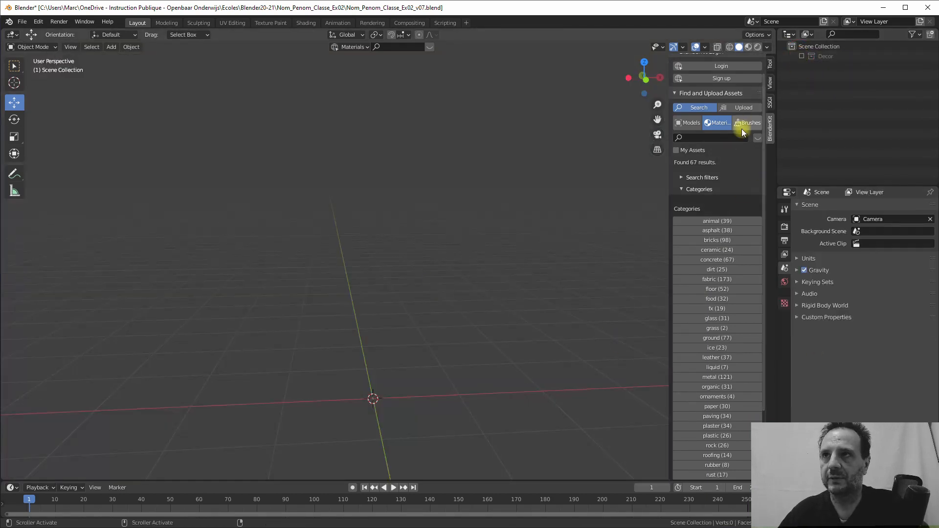
- Save the project as a new version named Nom_Penom_Classe_Ex02_v08.blend in the same folder
left_click(22, 22)
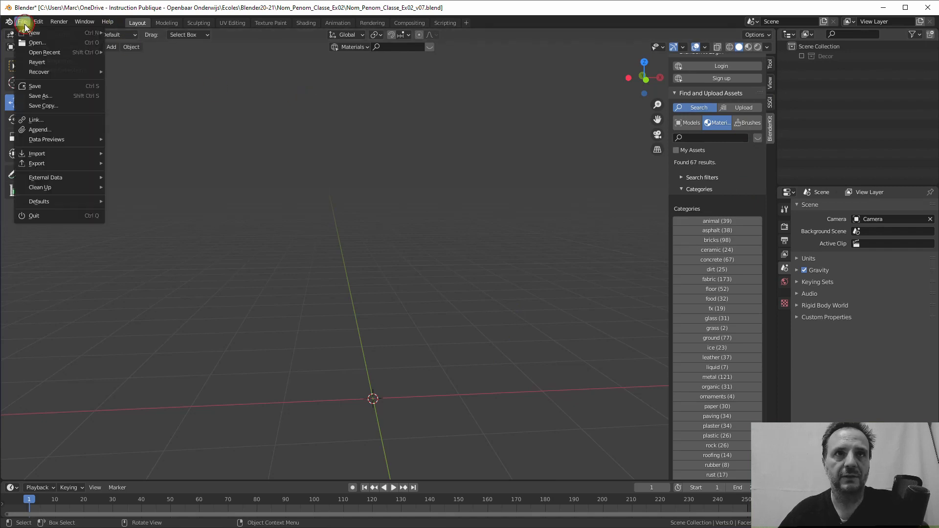
left_click(43, 96)
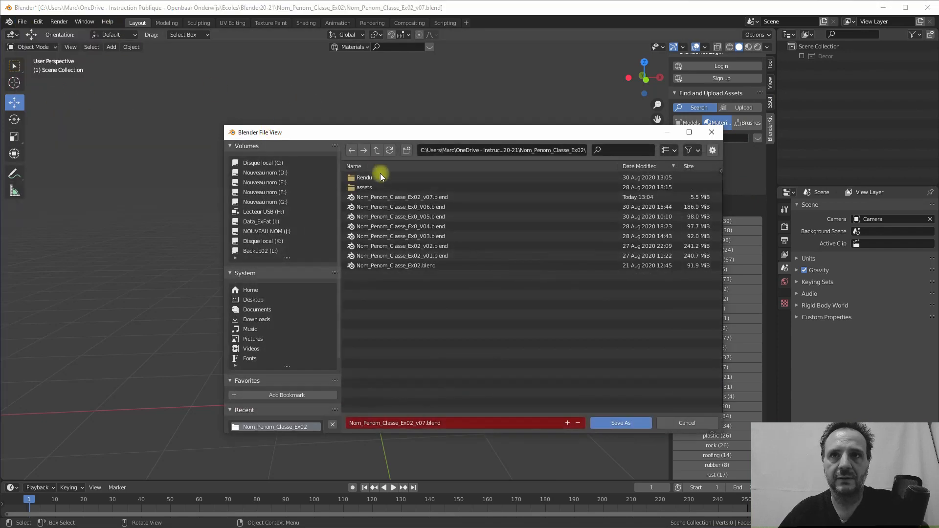
left_click(407, 198)
left_click(423, 425)
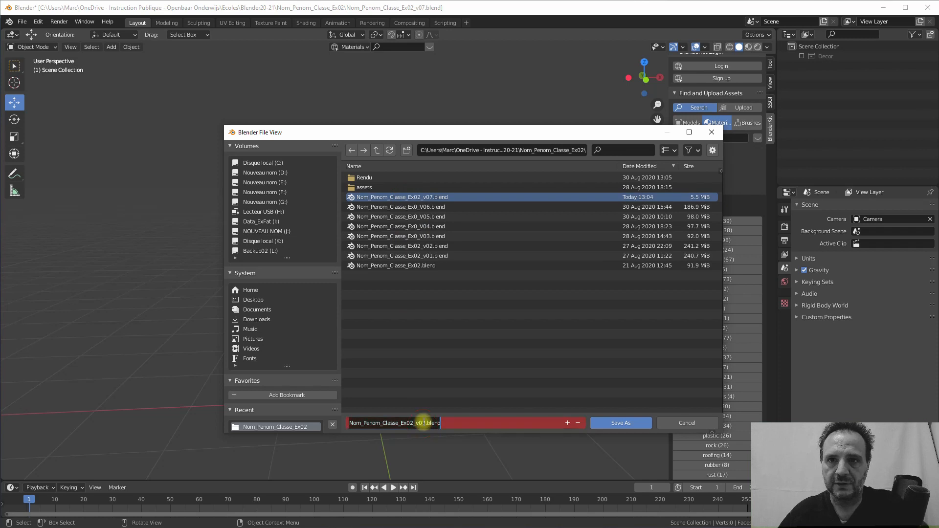
left_click(423, 423)
key("BackSpace")
type("8")
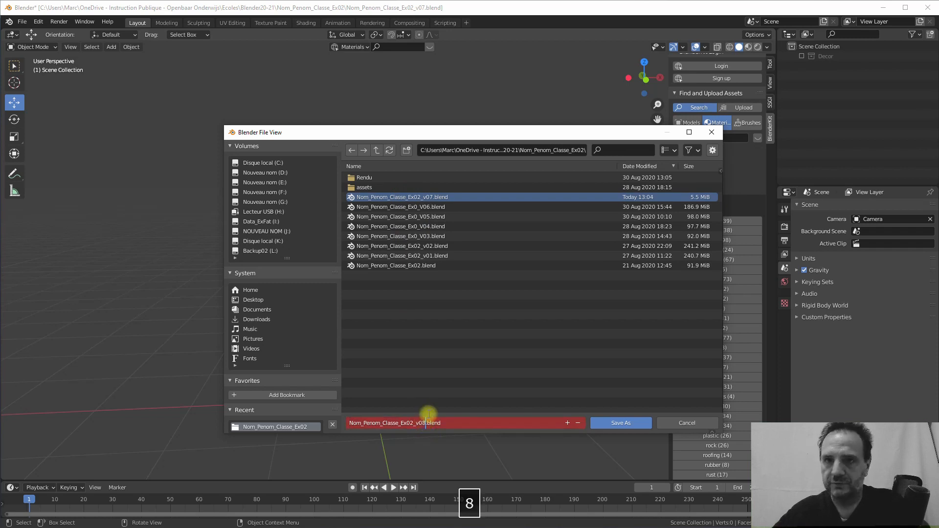
left_click(601, 424)
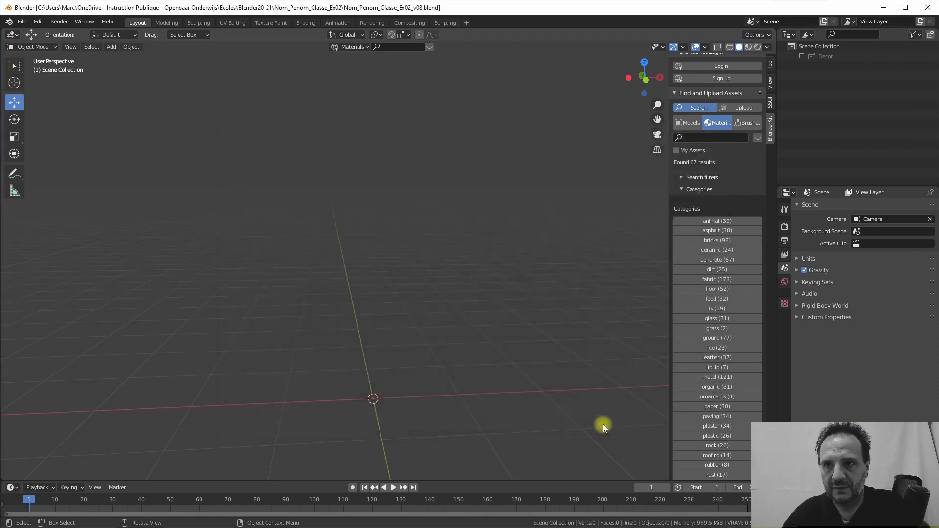